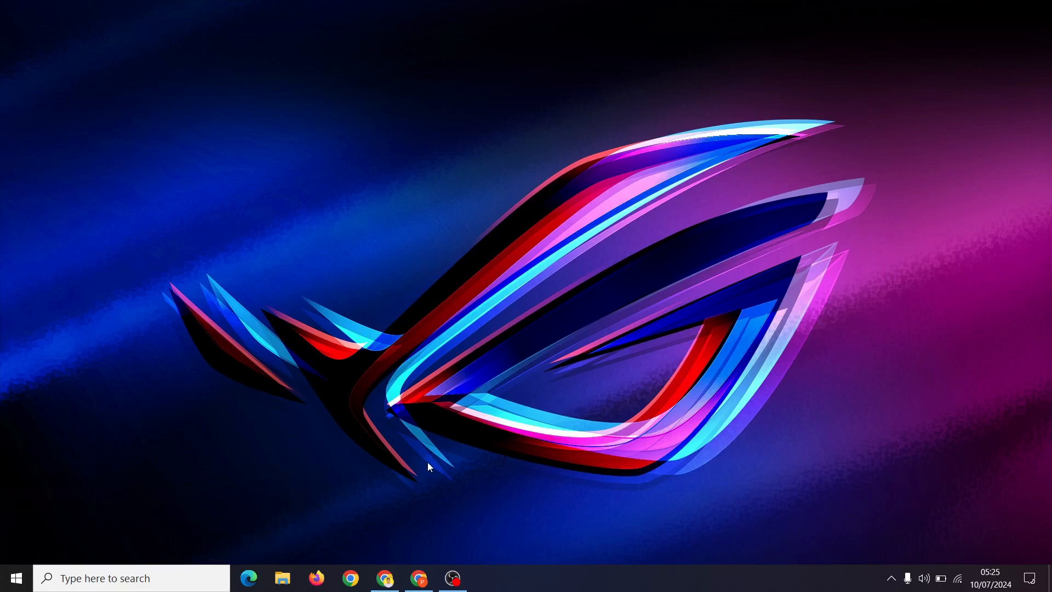
In the teacher's account, open Pengelolaan Kinerja and go to the Guru view as Sebagai Pegawai
click(387, 578)
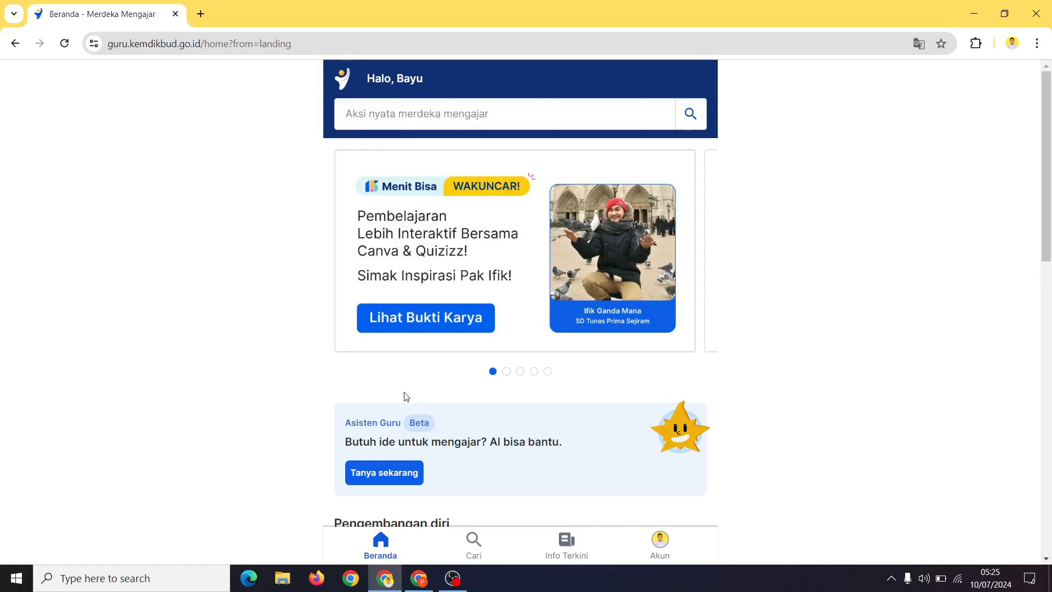
scroll(406, 397, down, 2)
scroll(405, 396, down, 1)
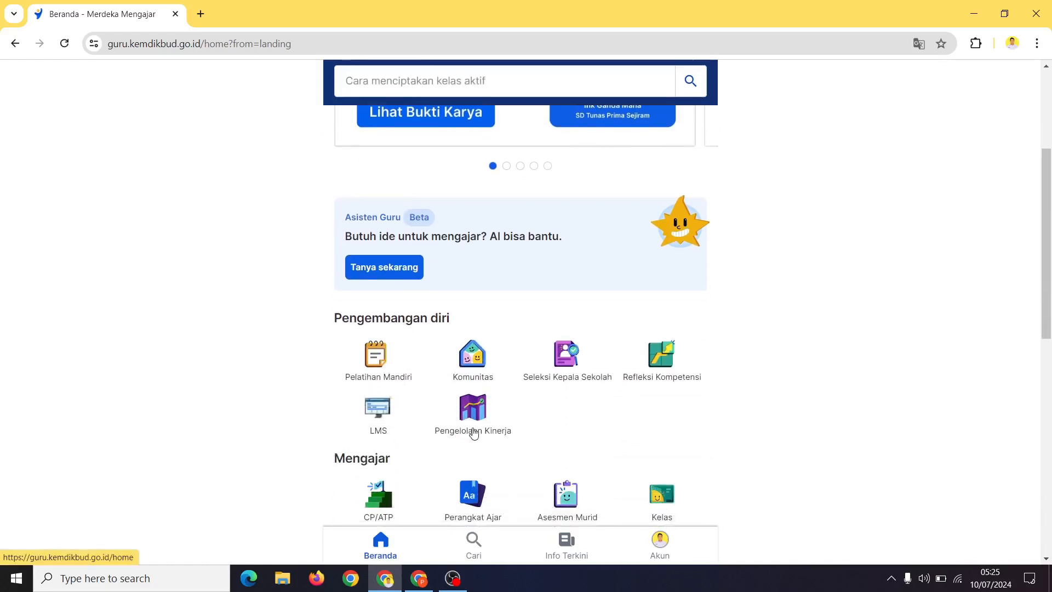
click(472, 430)
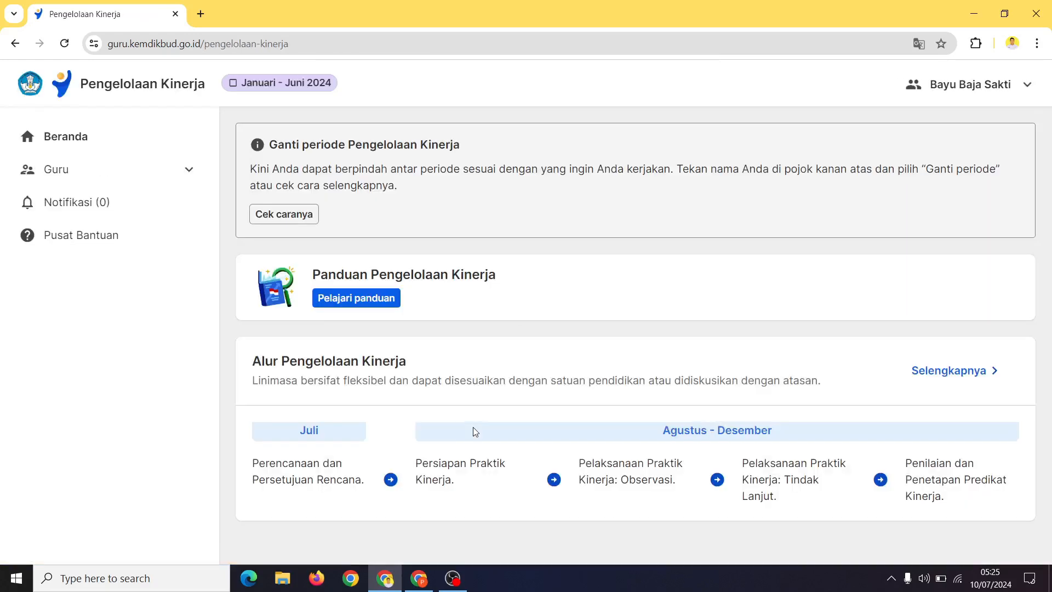
click(188, 171)
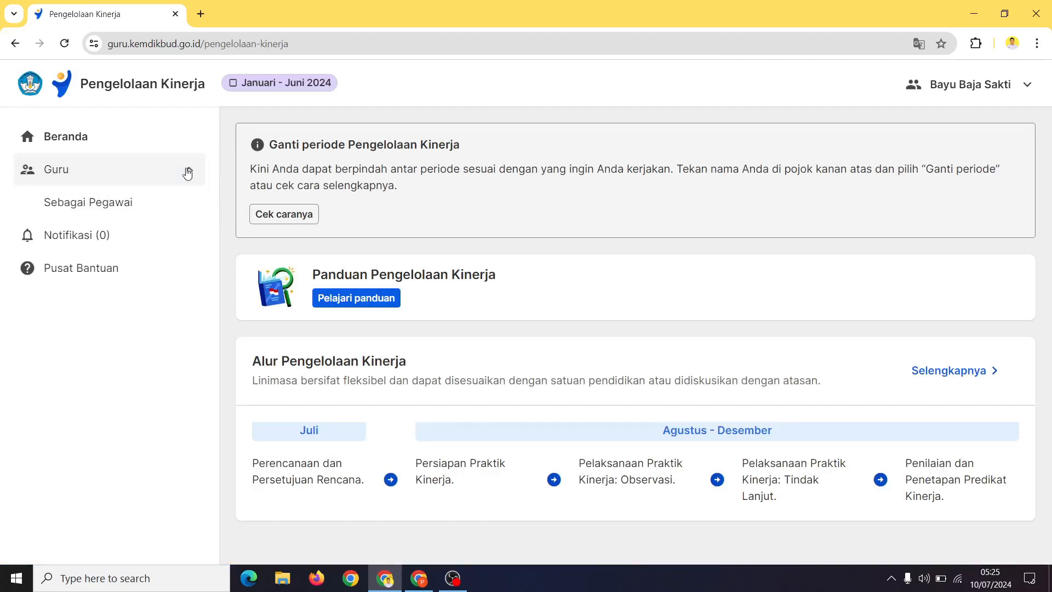
click(130, 206)
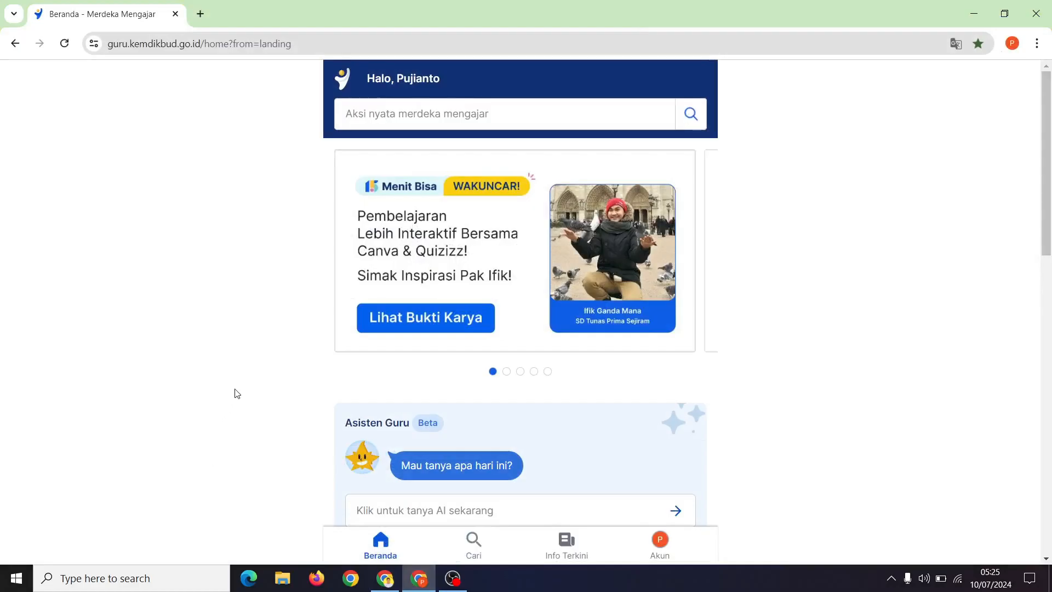
In the principal's account, open Pengelolaan Kinerja and go to the Kepala Sekolah view as Sebagai Pejabat Penilai Kinerja
scroll(311, 298, down, 4)
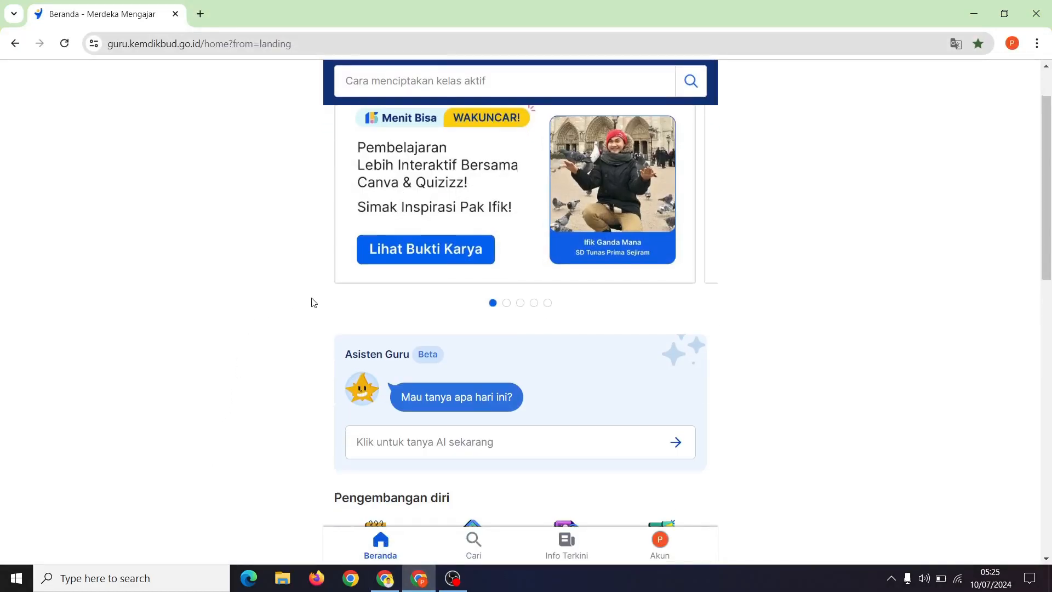
scroll(316, 305, down, 1)
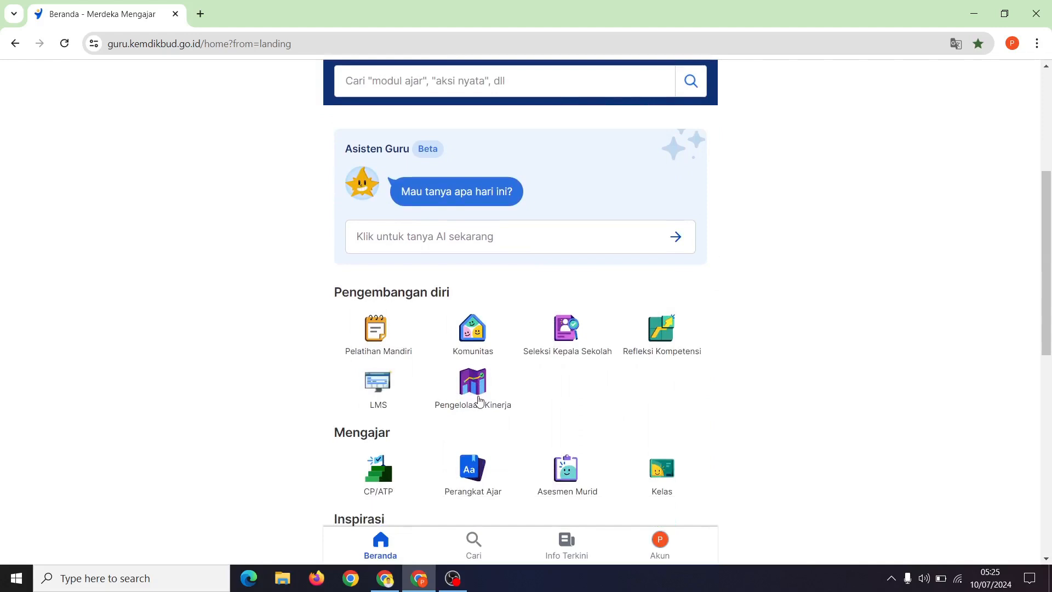
click(478, 400)
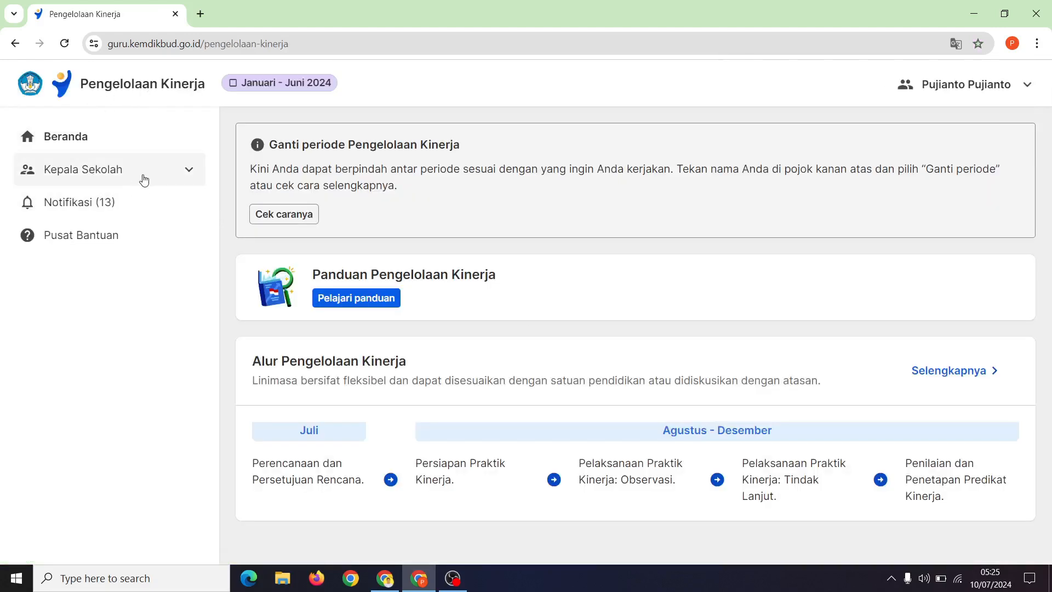
click(185, 176)
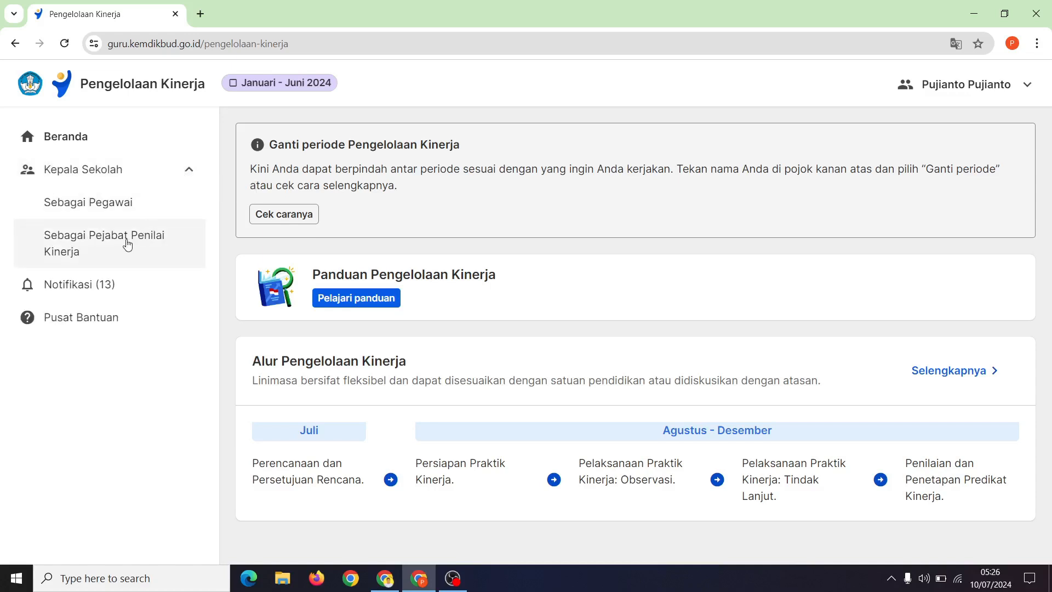
click(125, 244)
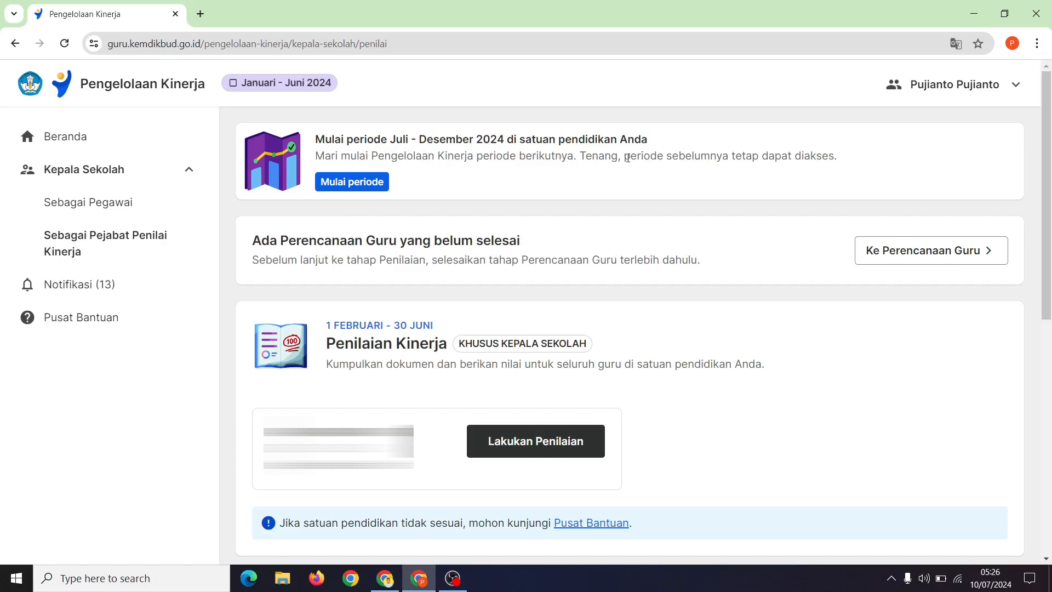
Start the Juli - Desember 2024 period with the consent sentence "Saya setuju untuk mulai Pengelolaan Kinerja periode Juli - Desember 2024."
click(371, 188)
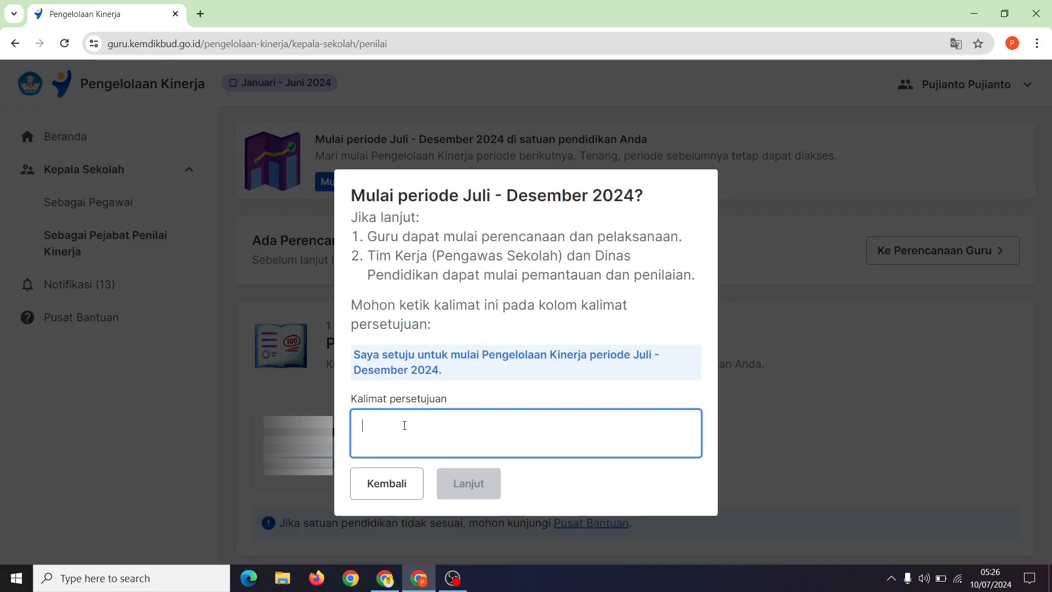
text(Saya setuju untuk)
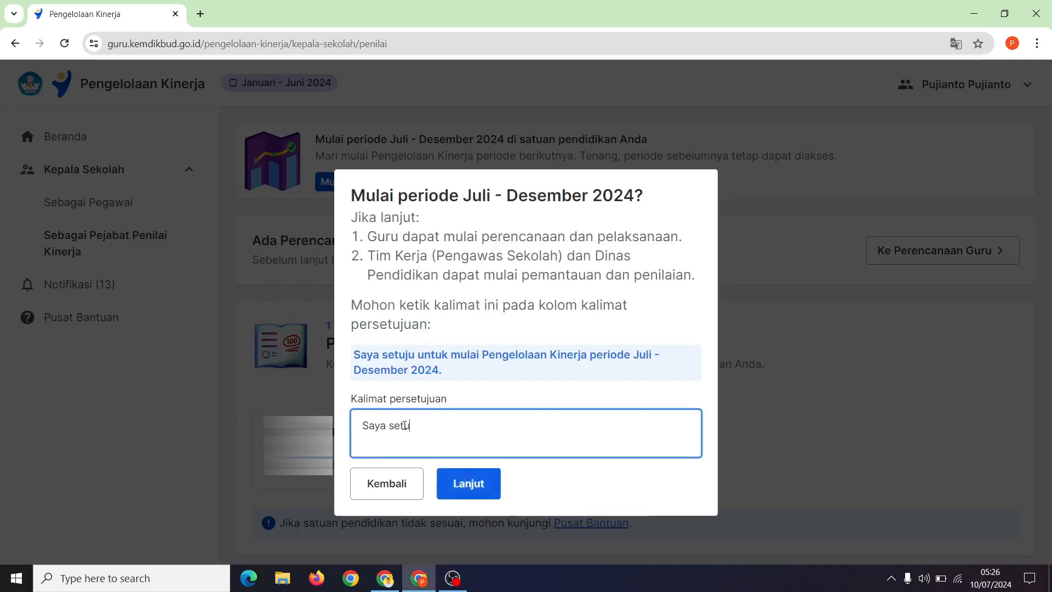
text( m)
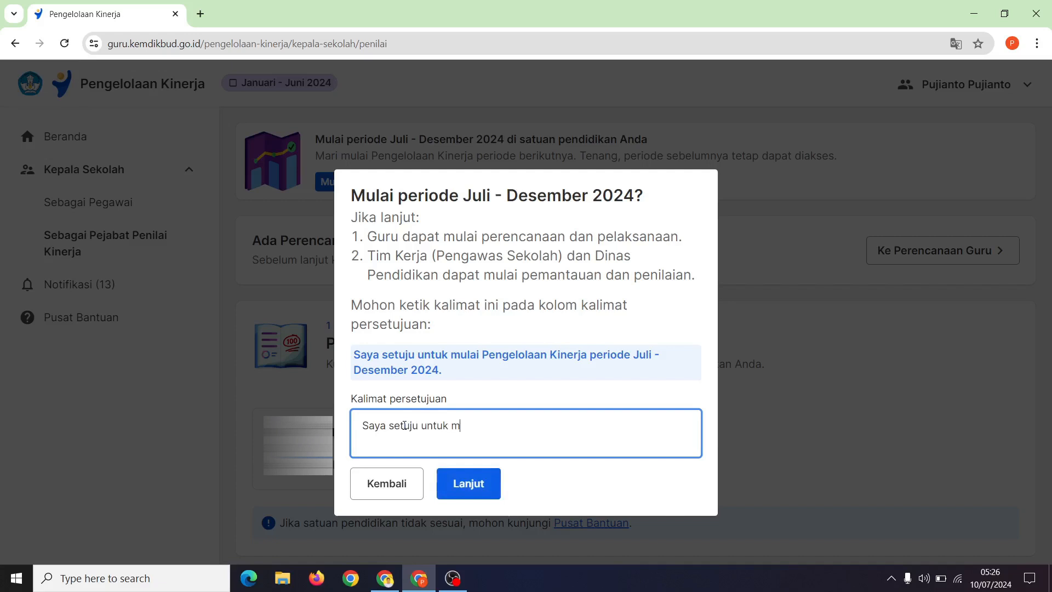
text(elai Pengeloalaan K)
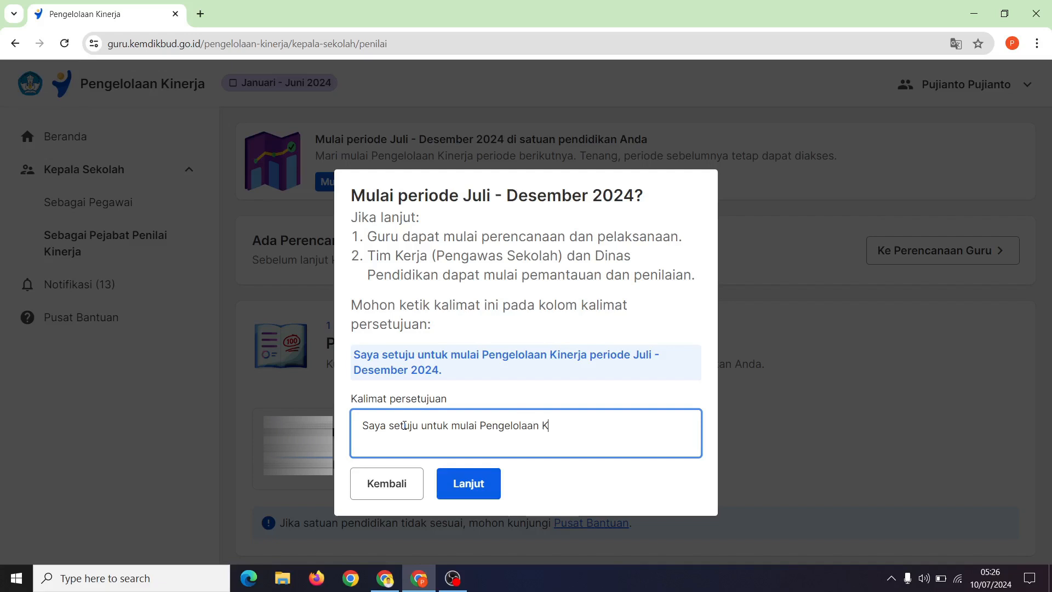
text(inerja period)
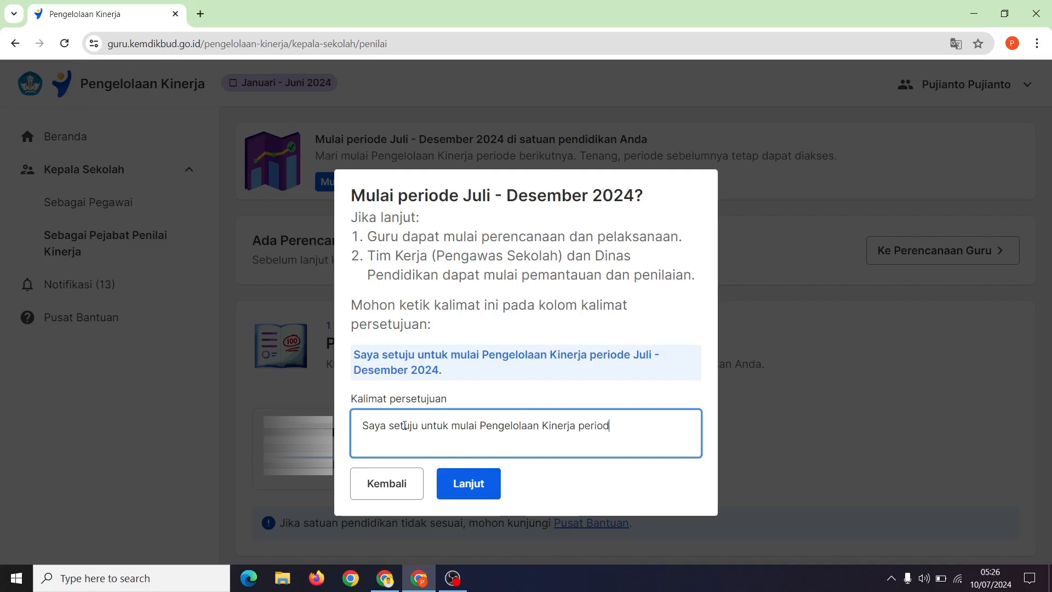
text(e Juli - Desem)
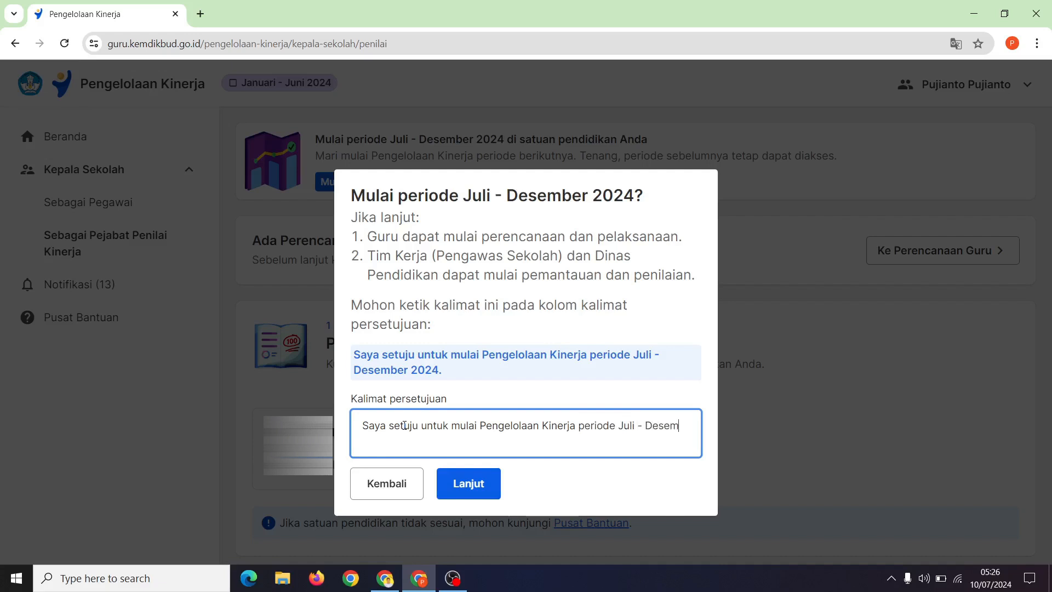
text(ber 2024.)
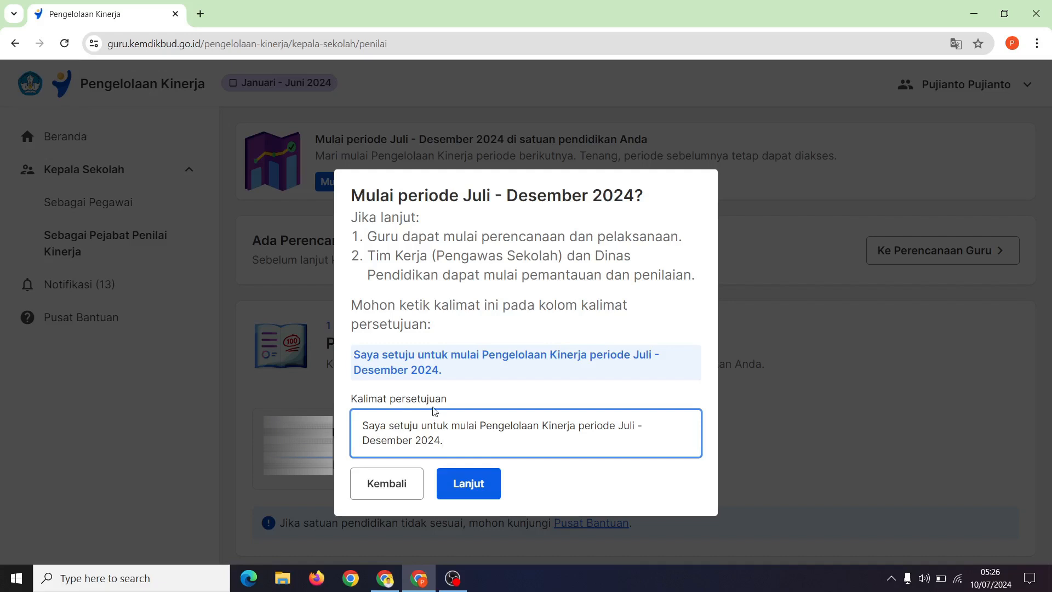
click(467, 493)
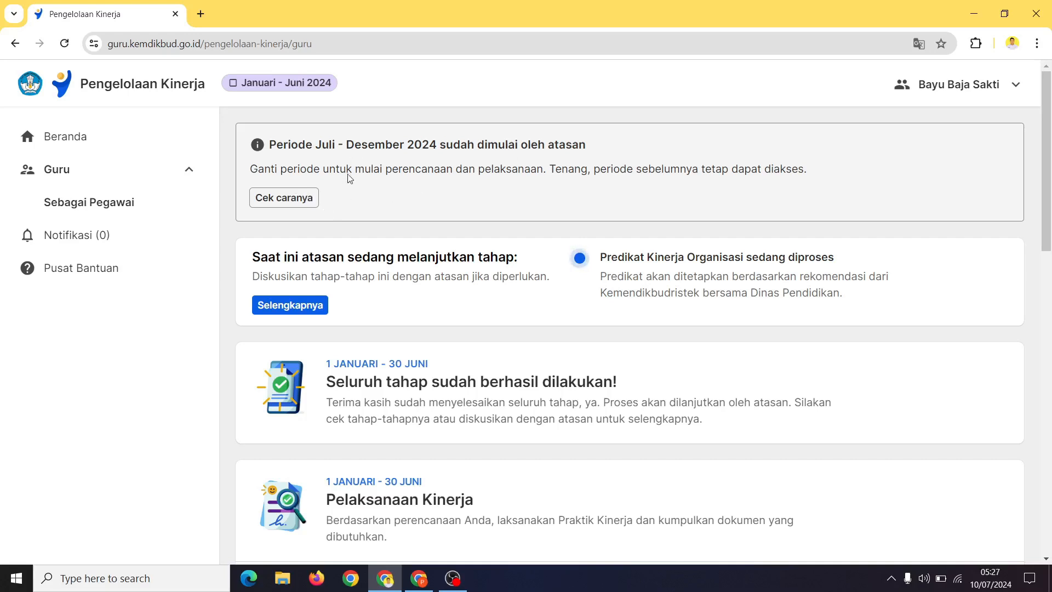
Switch the teacher's account to the Juli - Desember 2024 performance management period
click(1005, 94)
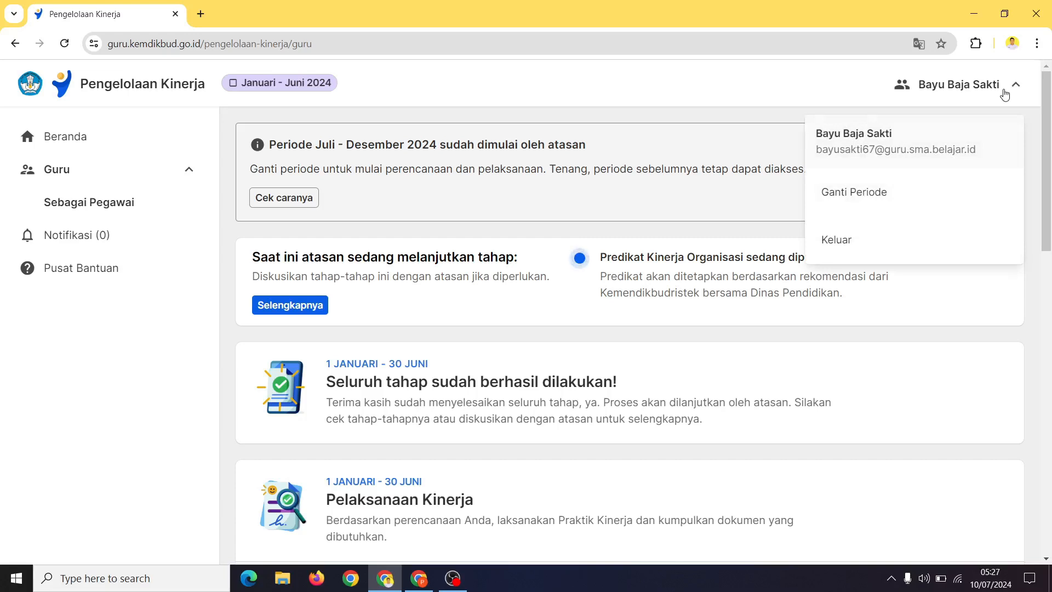
click(861, 207)
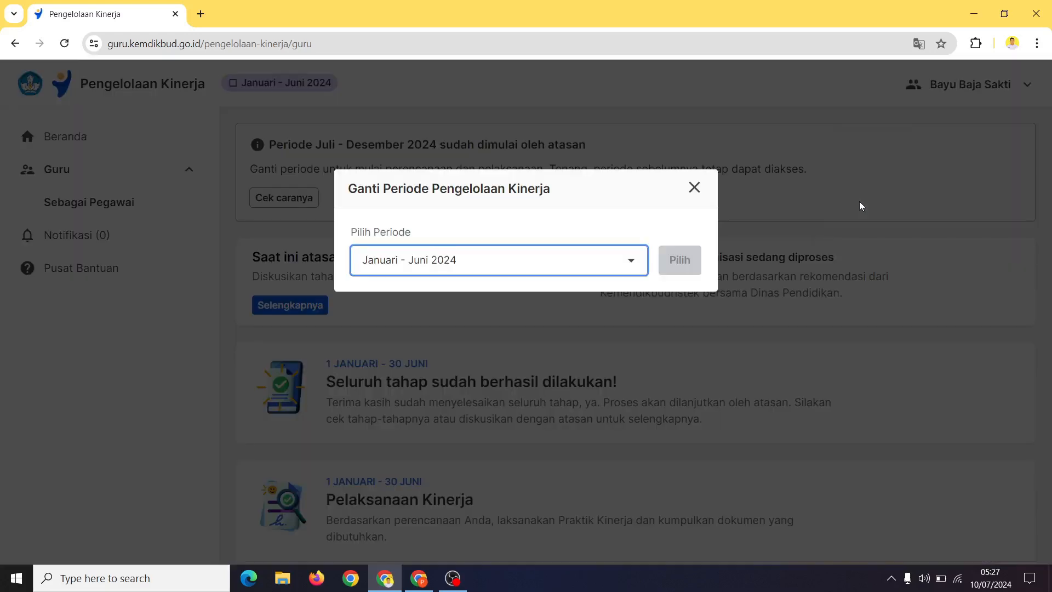
click(536, 263)
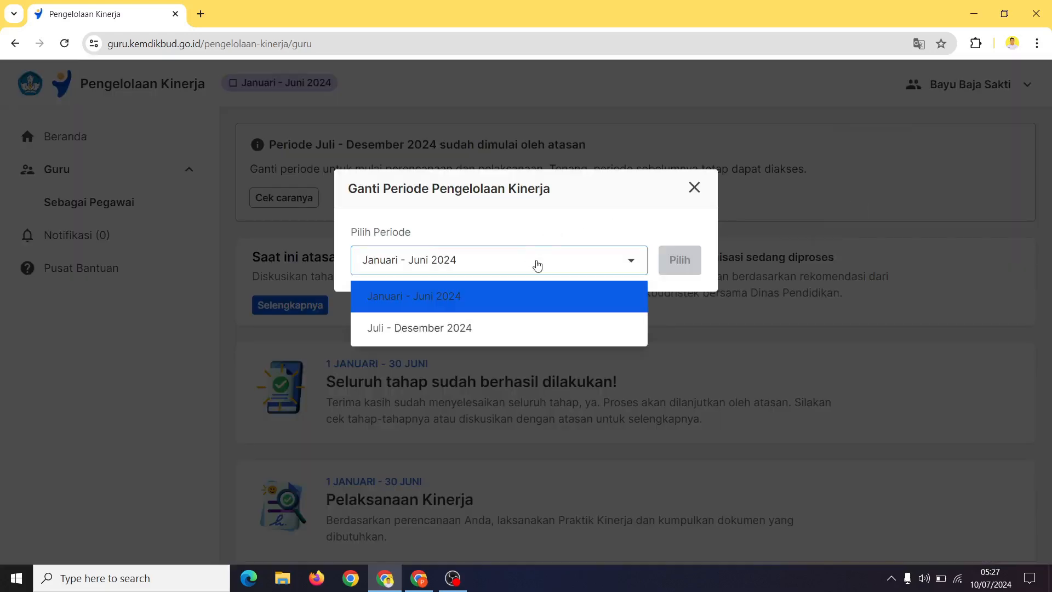
click(464, 332)
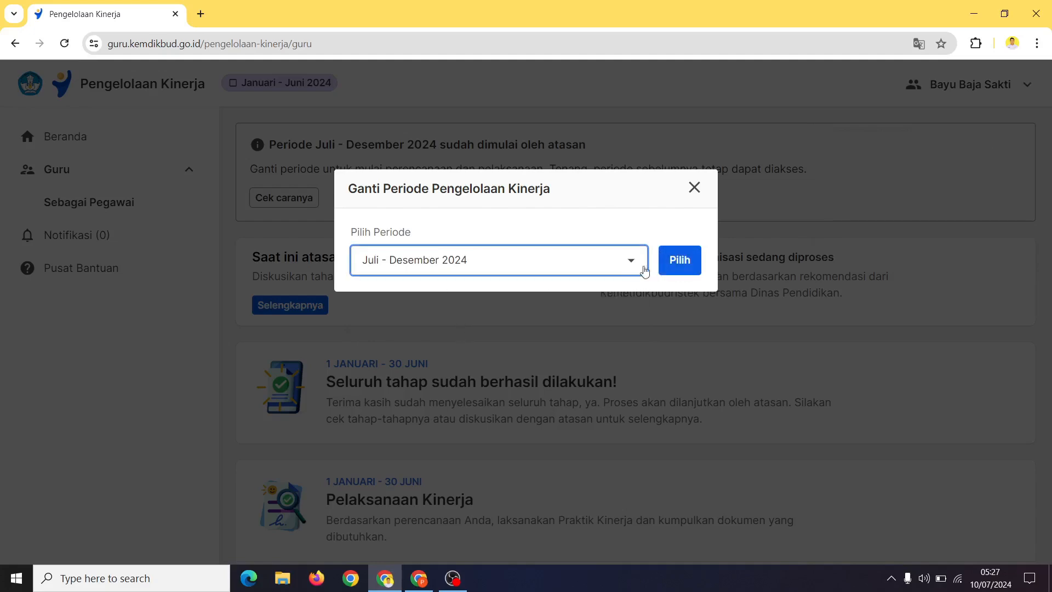
click(680, 262)
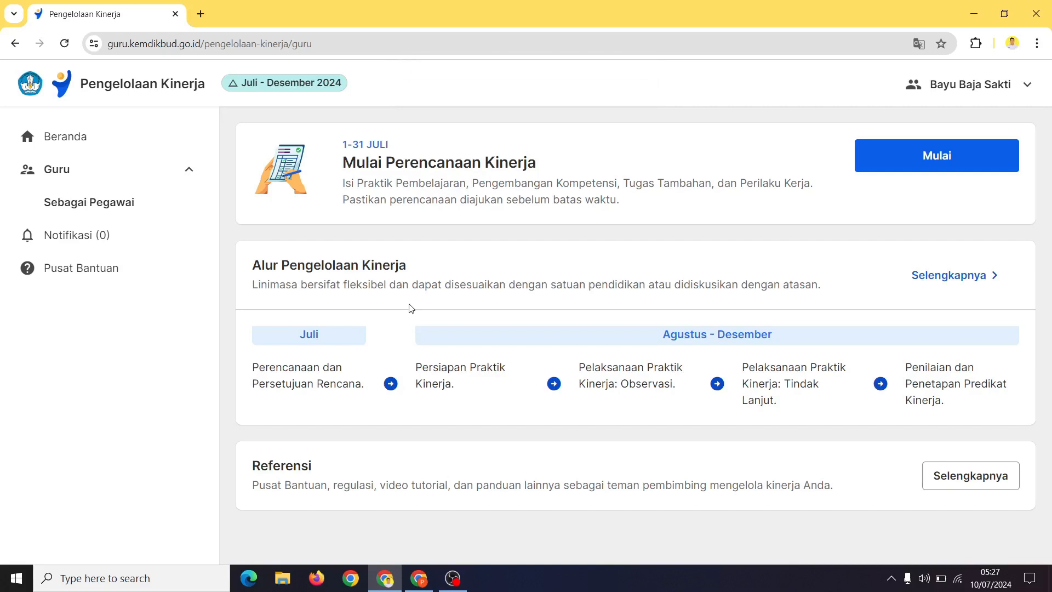
Start the Perencanaan Kinerja by saving the second Jenjang Jabatan option in the profile and confirming the personal data as correct
click(928, 160)
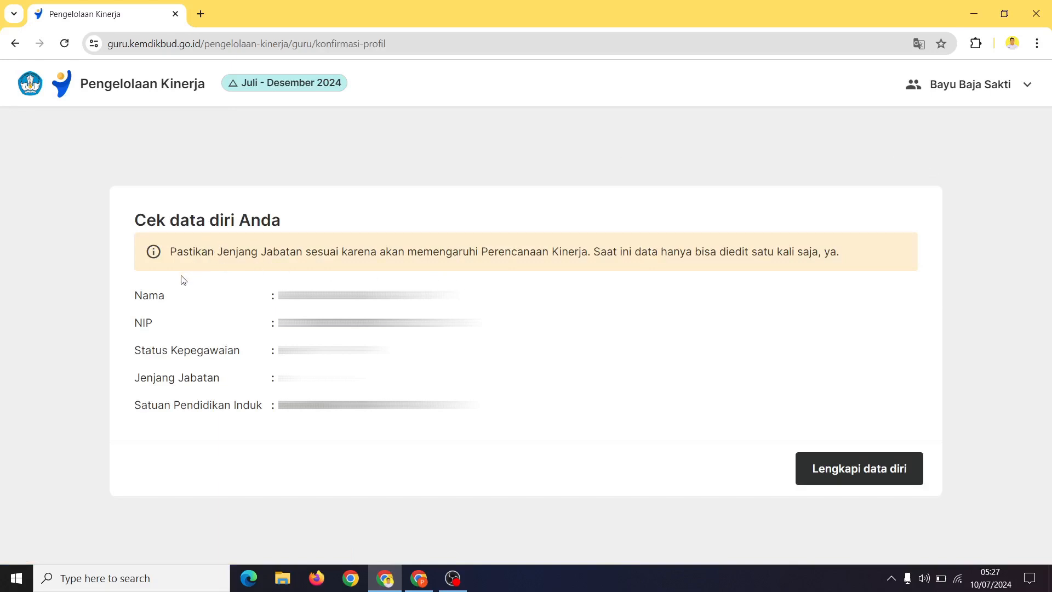
click(885, 472)
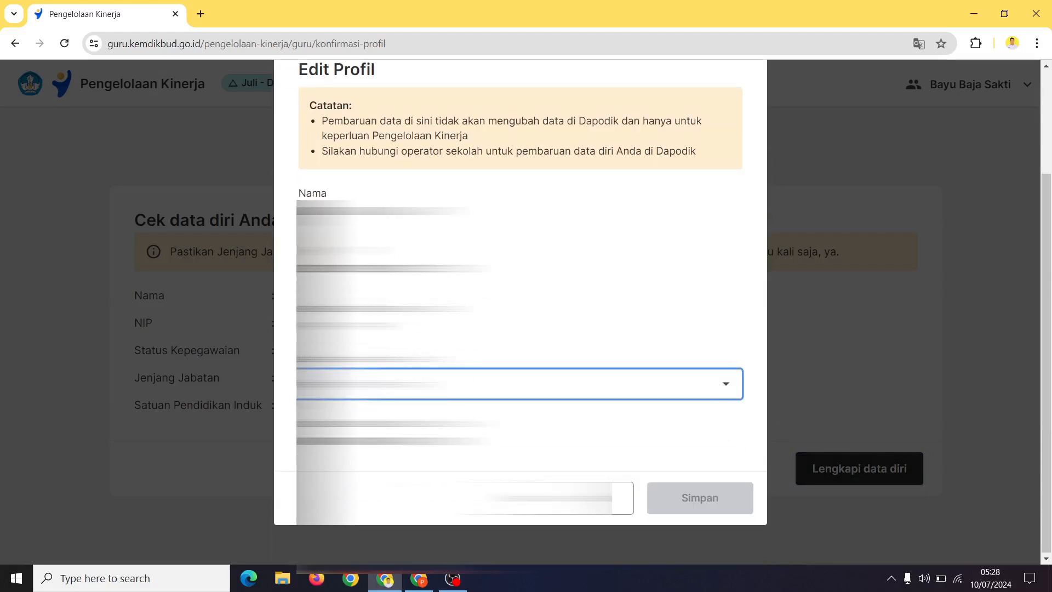
click(510, 384)
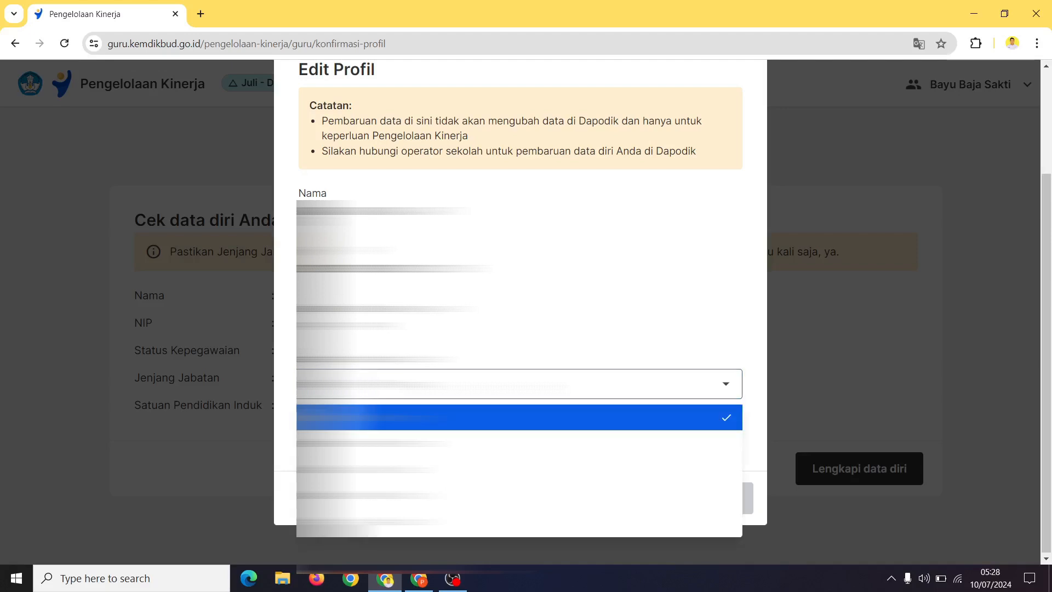
key(Down)
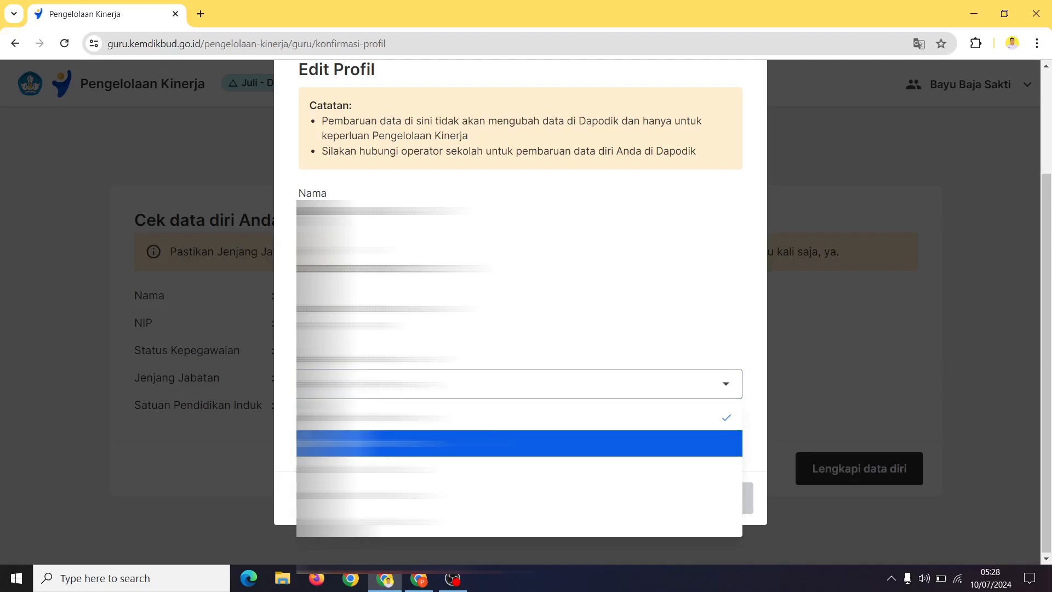
key(Return)
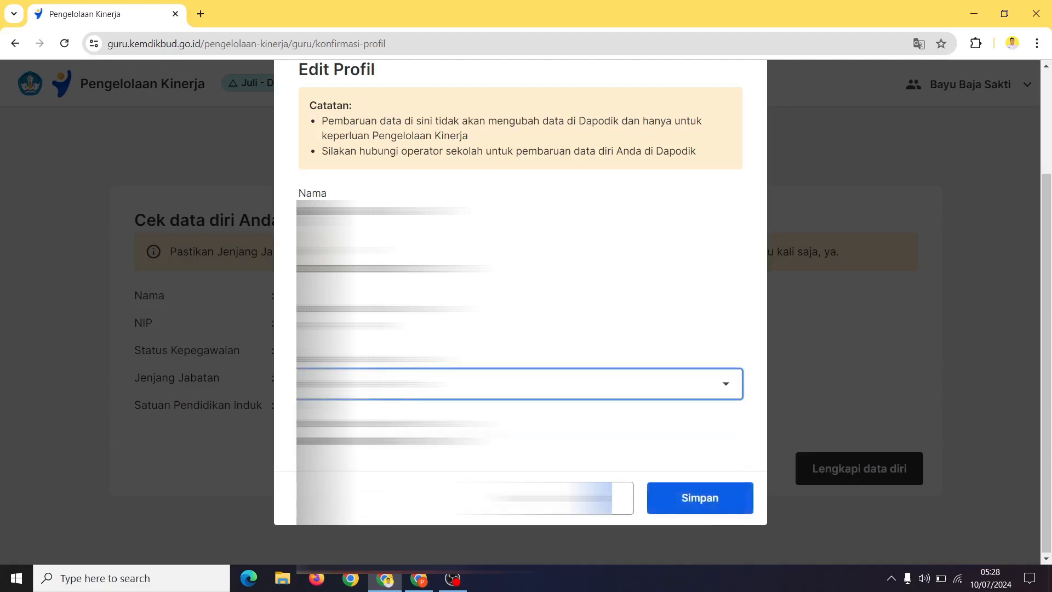
click(719, 505)
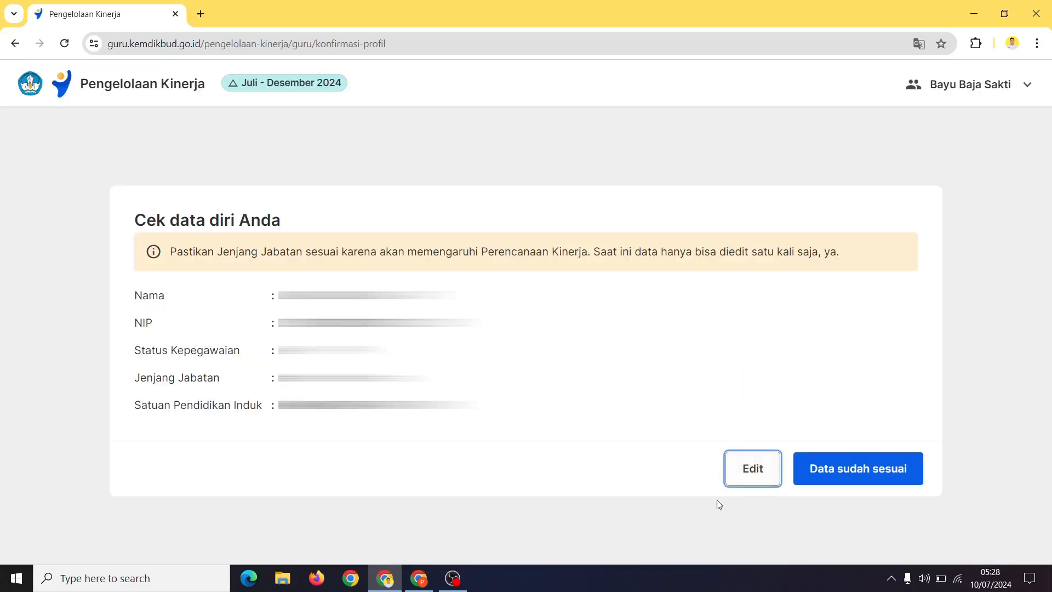
click(850, 471)
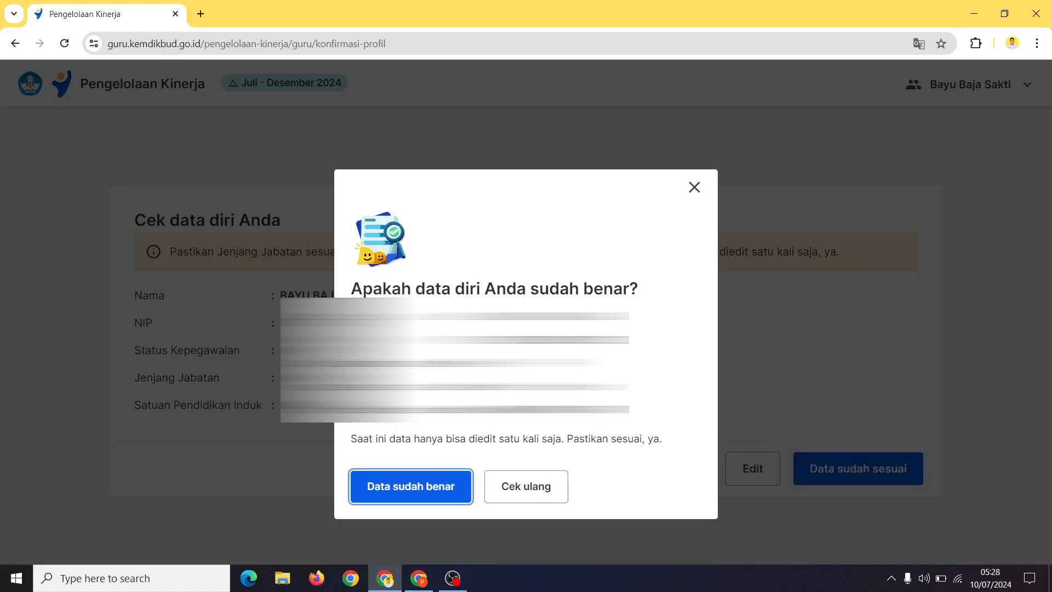
click(413, 496)
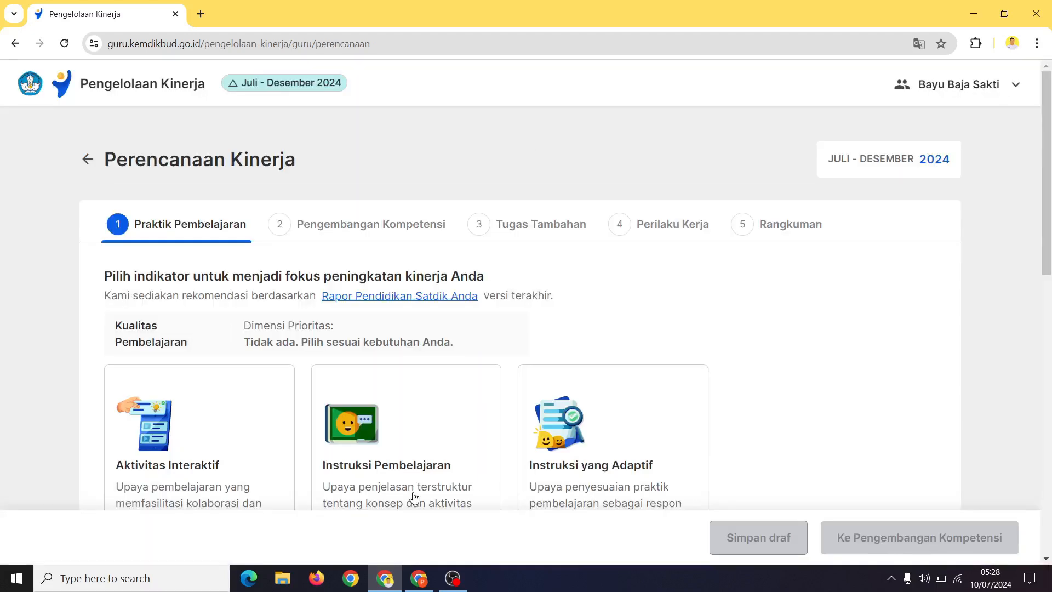
Review the Praktik Pembelajaran indicators offered as the focus for performance improvement
scroll(463, 360, down, 1)
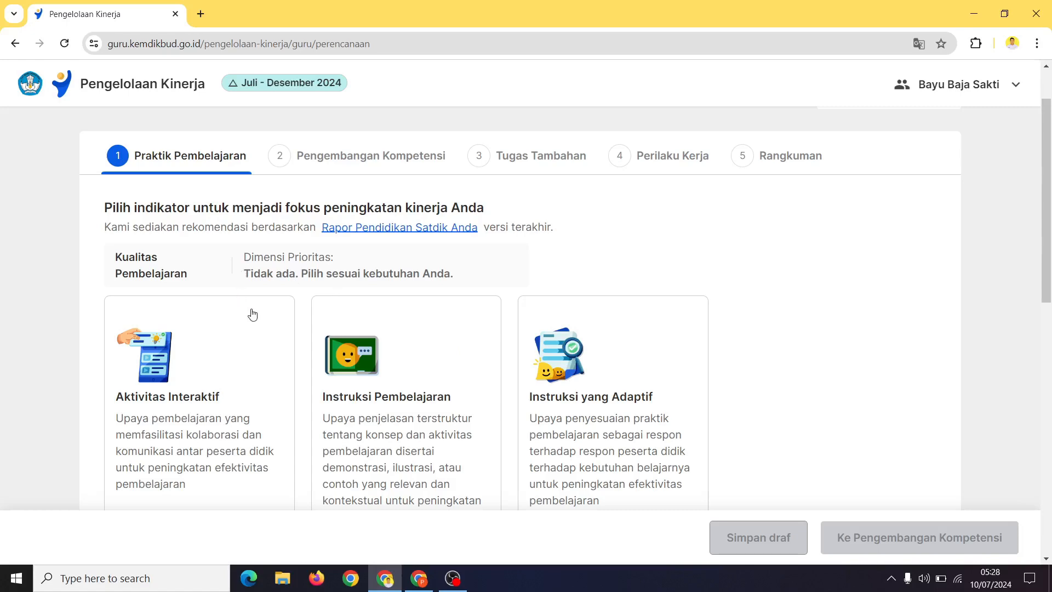
scroll(252, 312, down, 3)
scroll(253, 313, down, 4)
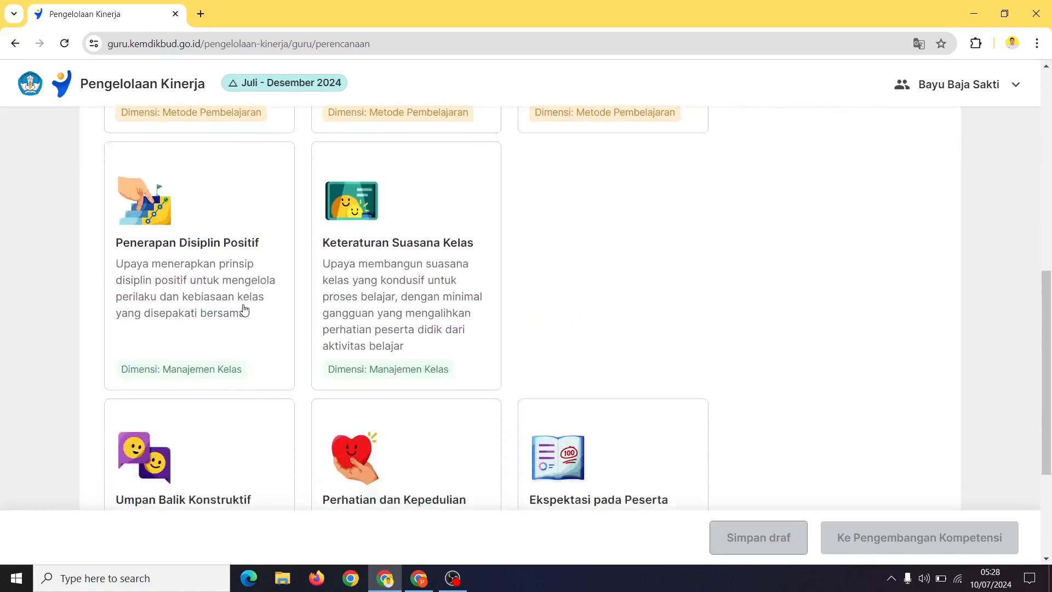
scroll(247, 307, down, 3)
scroll(252, 310, up, 5)
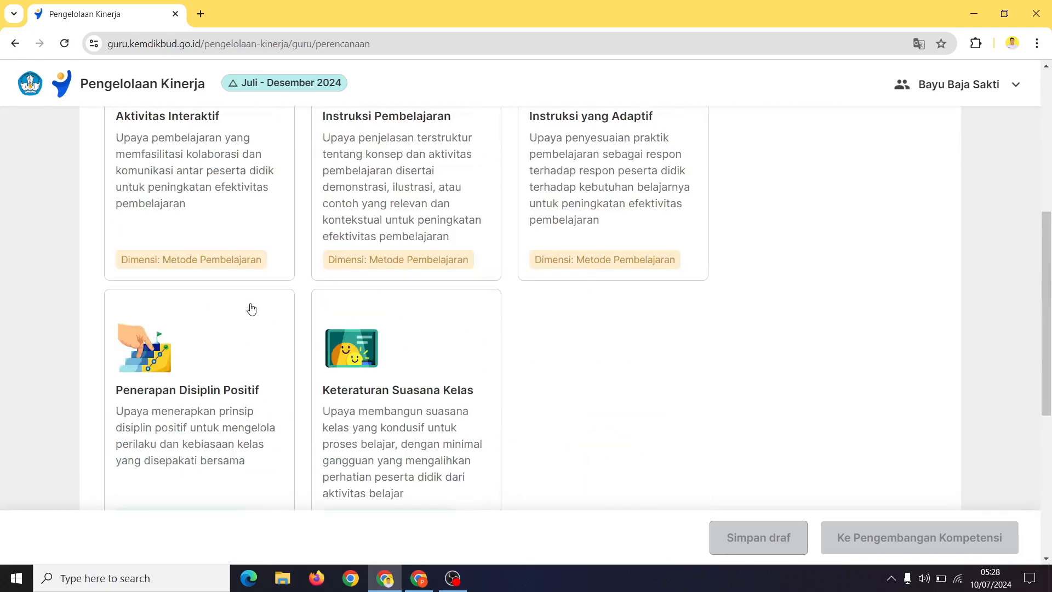
scroll(249, 306, up, 5)
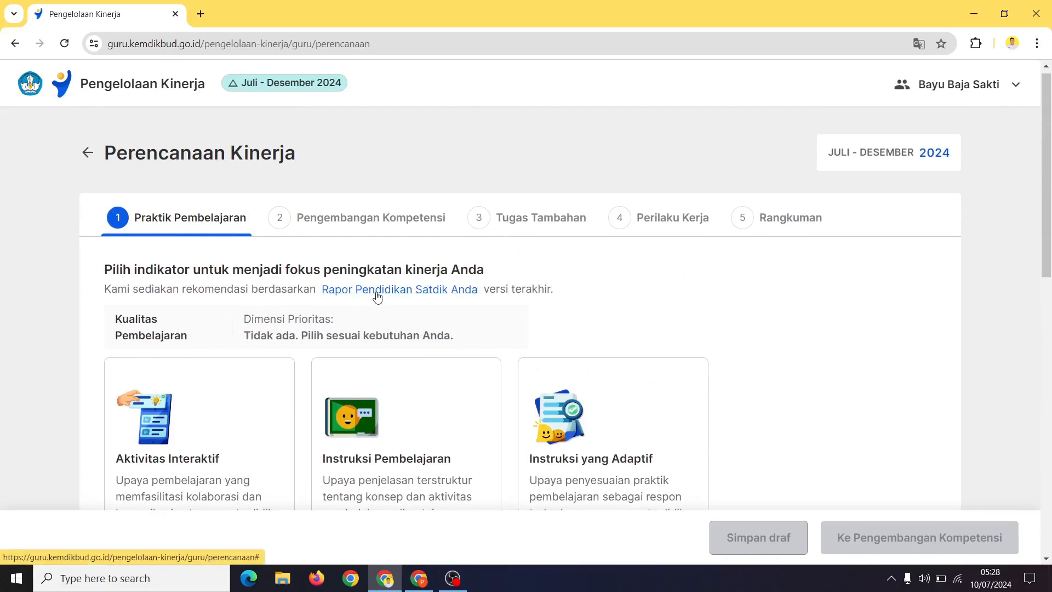
Examine the Kualitas Pembelajaran dimensions in the Rapor Pendidikan Satdik summary, close it and look over the offered indicators
click(377, 291)
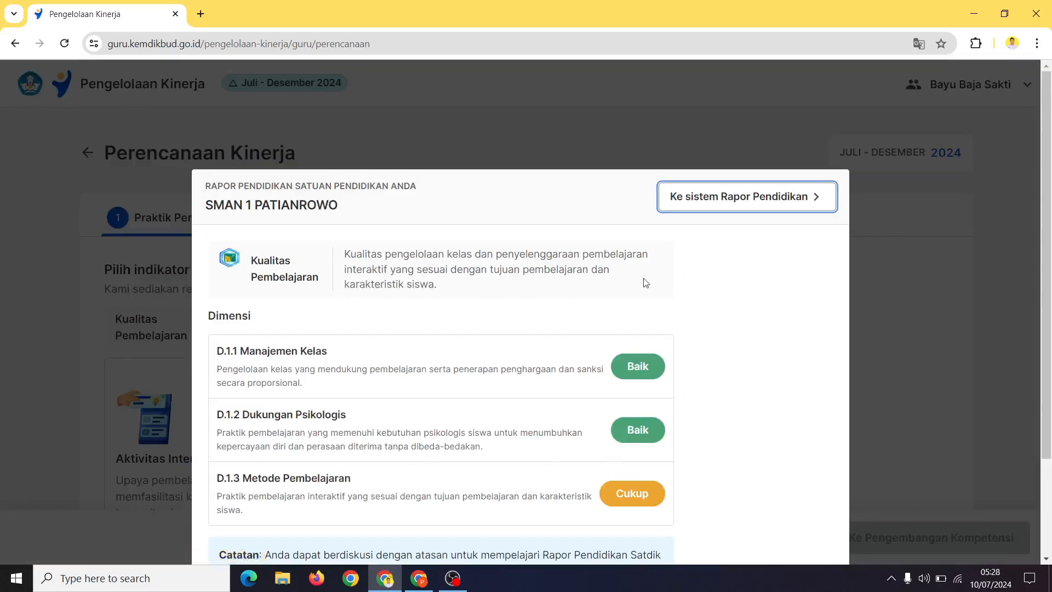
scroll(718, 289, down, 3)
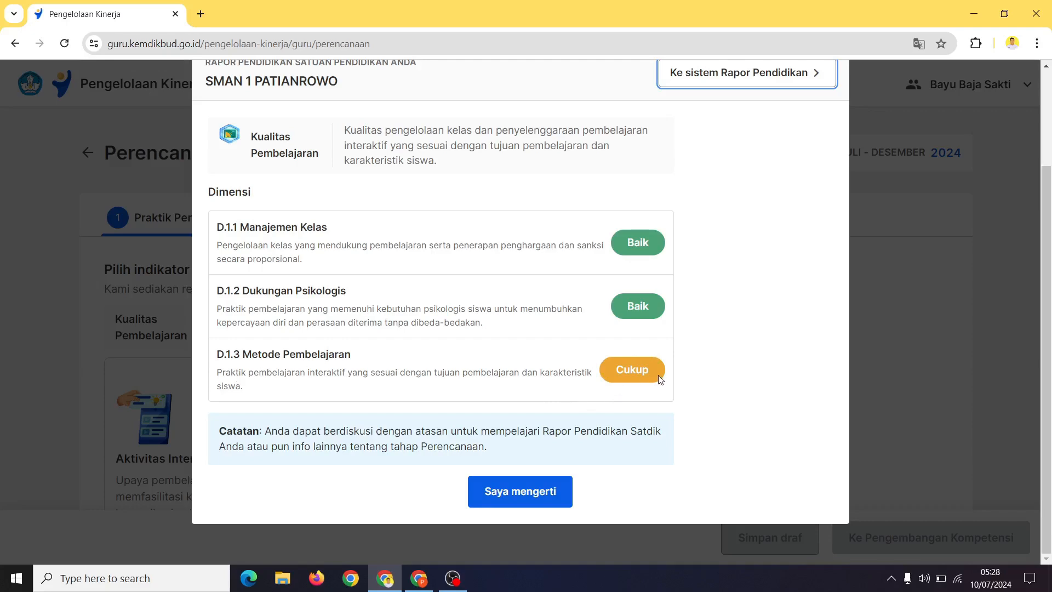
scroll(652, 376, up, 2)
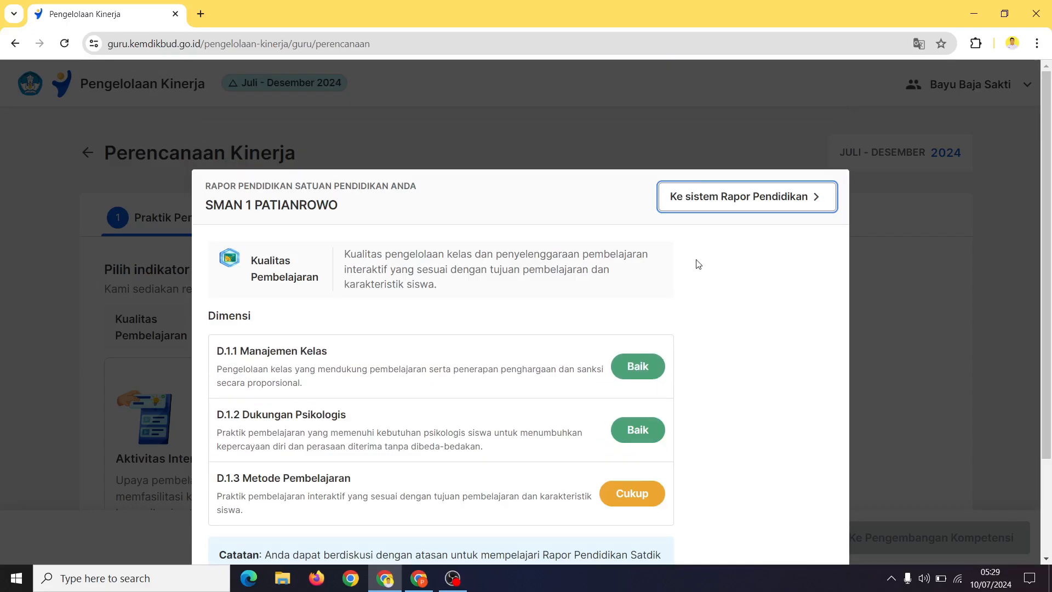
scroll(589, 349, down, 1)
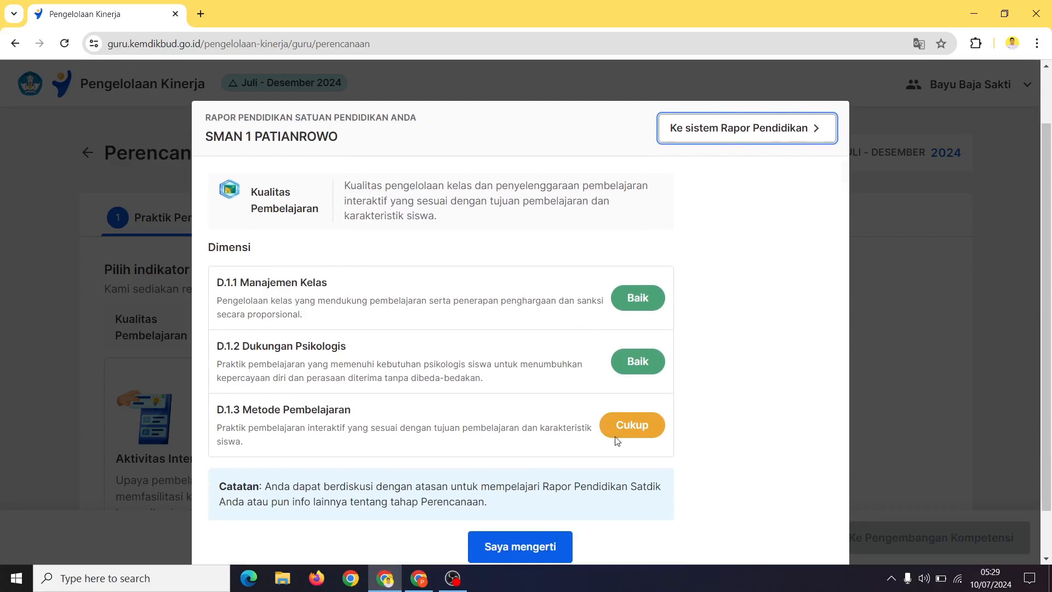
click(502, 551)
scroll(292, 404, down, 3)
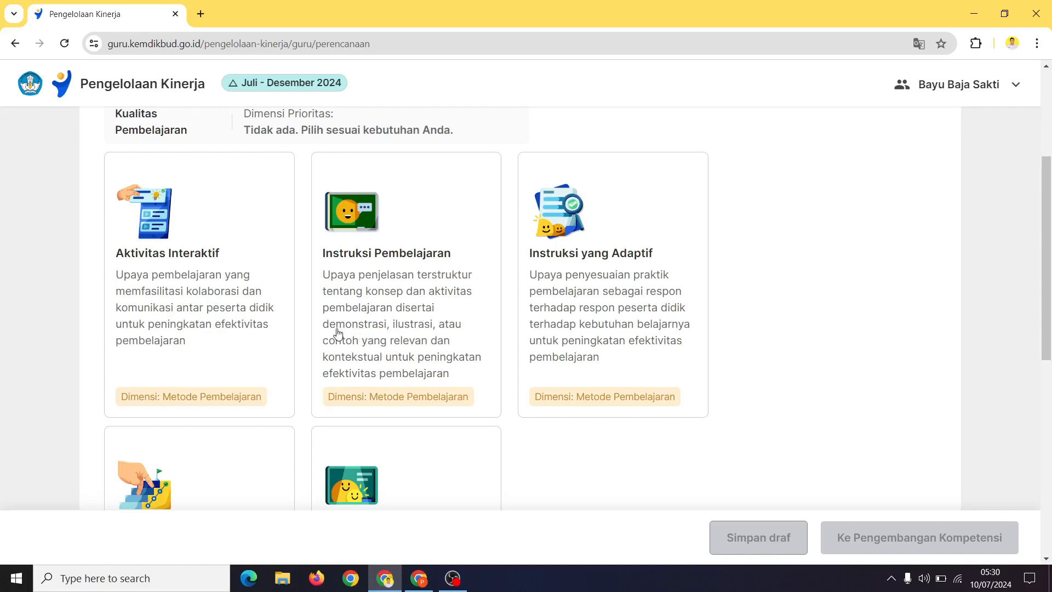
scroll(338, 333, up, 1)
scroll(337, 333, up, 2)
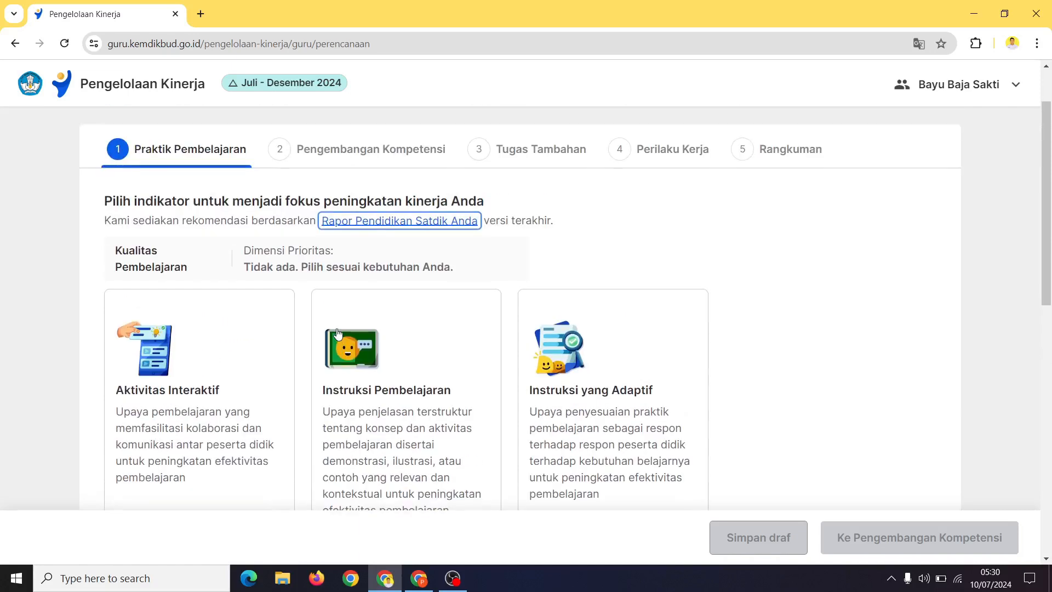
Go from the school's report summary to the Rapor Pendidikan system, sign in with the belajar.id Google account and dismiss the poster notice
click(396, 222)
scroll(597, 350, down, 3)
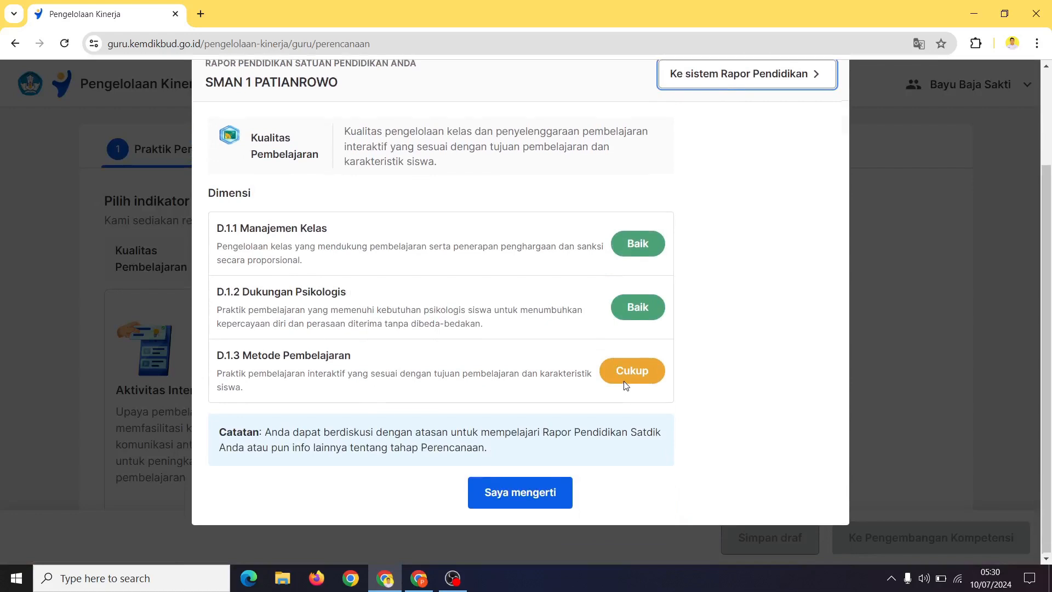
scroll(584, 225, up, 2)
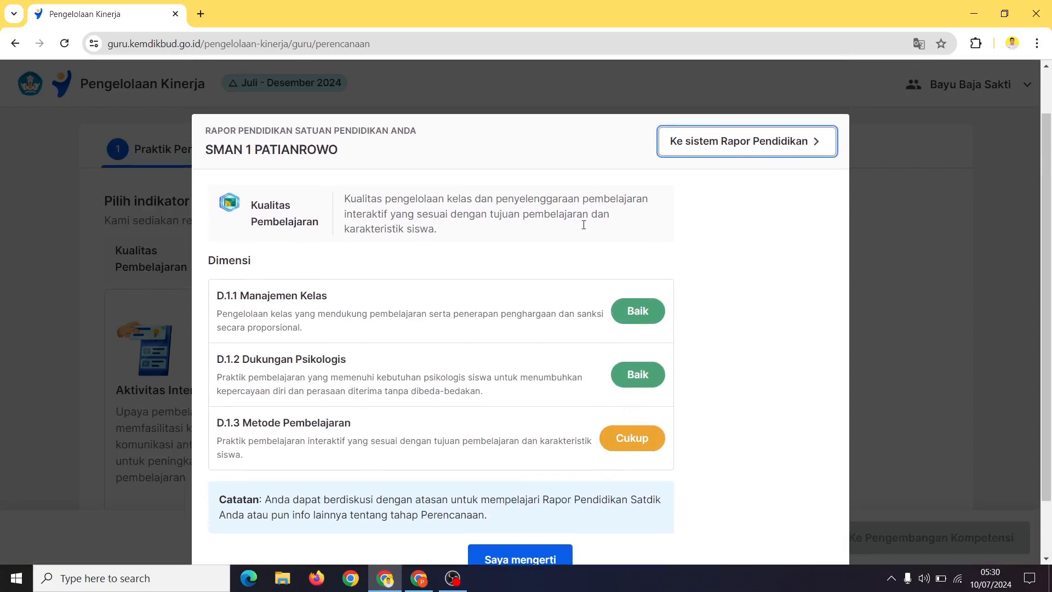
click(724, 141)
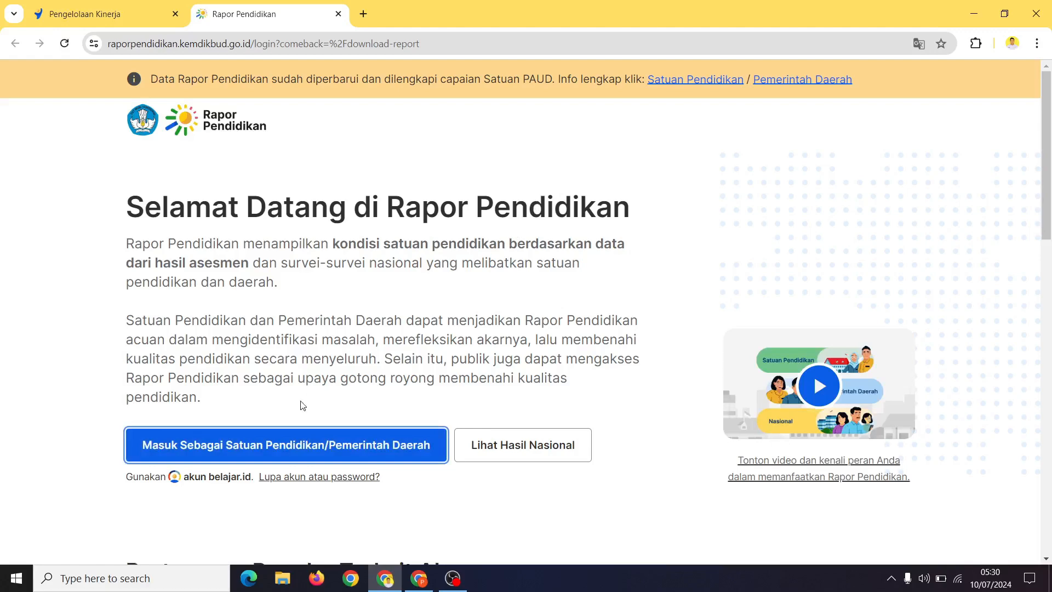
click(294, 455)
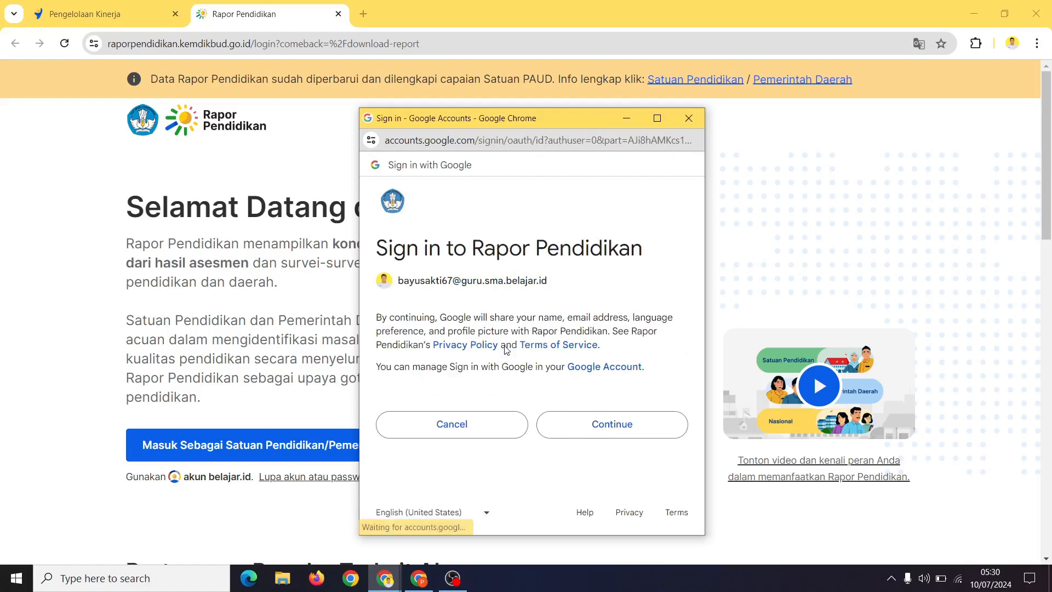
click(605, 422)
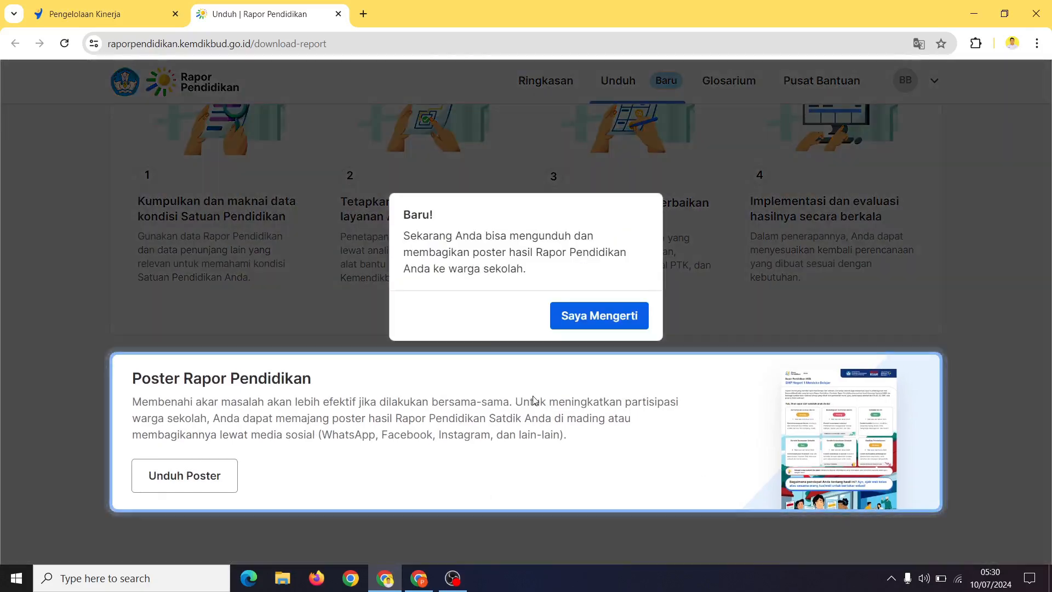
click(600, 321)
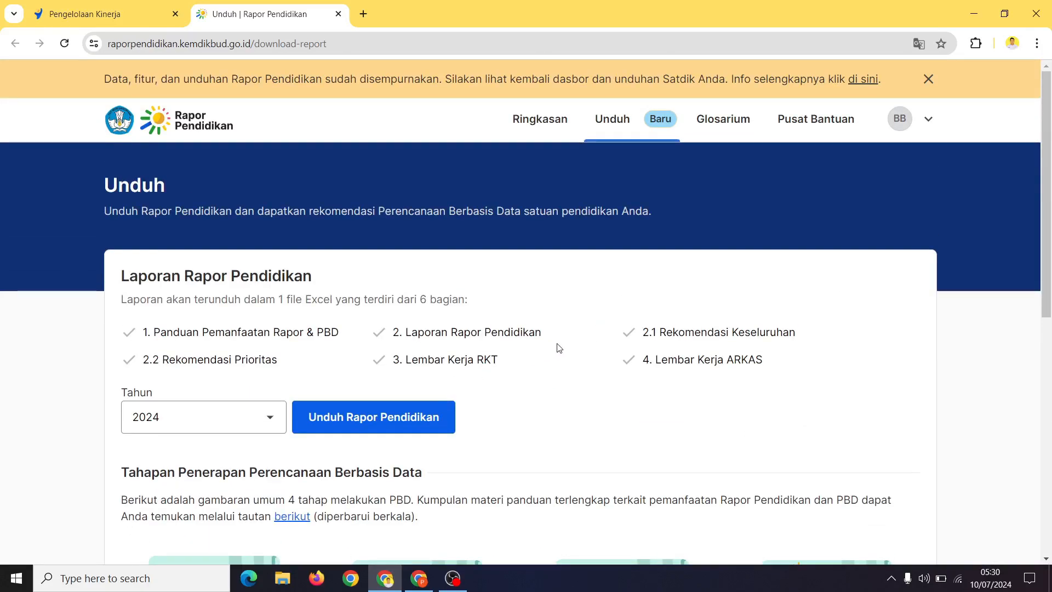
Open the Ringkasan page of Rapor Pendidikan and go through its welcome message and three-part introduction
scroll(559, 348, down, 7)
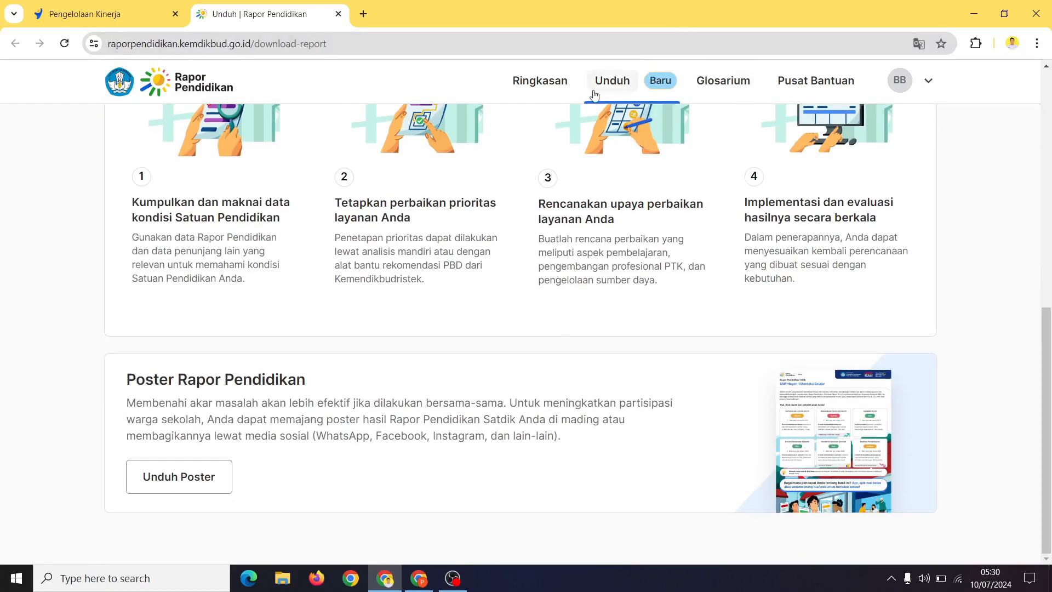
click(543, 99)
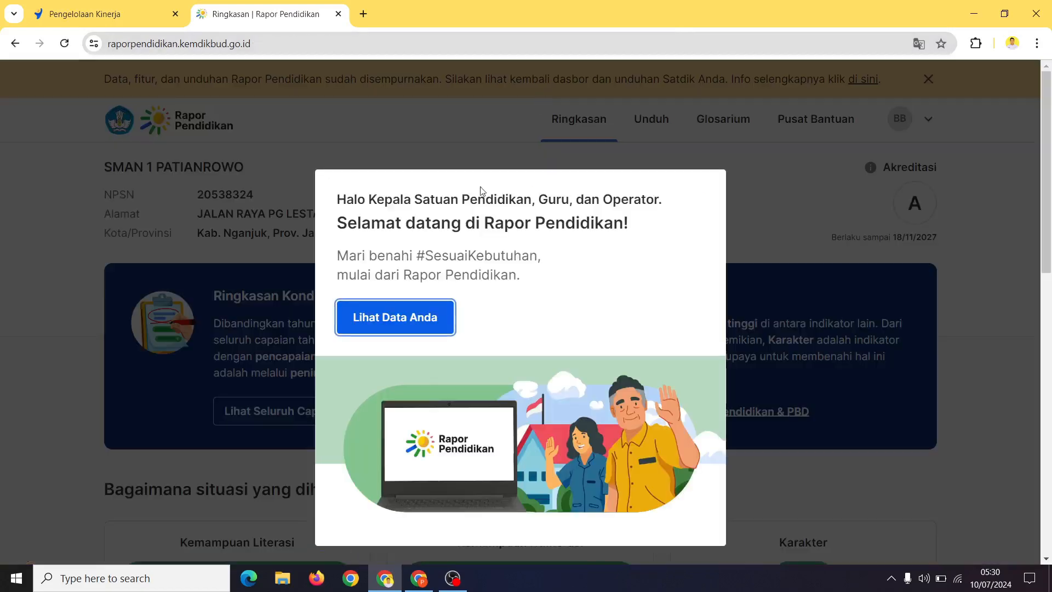
click(410, 321)
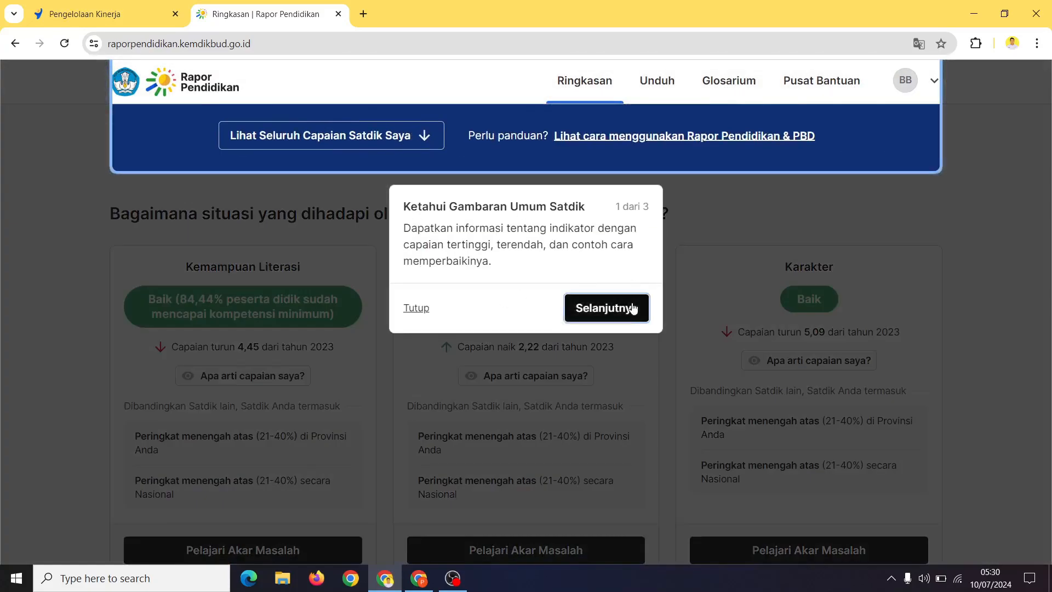
click(631, 307)
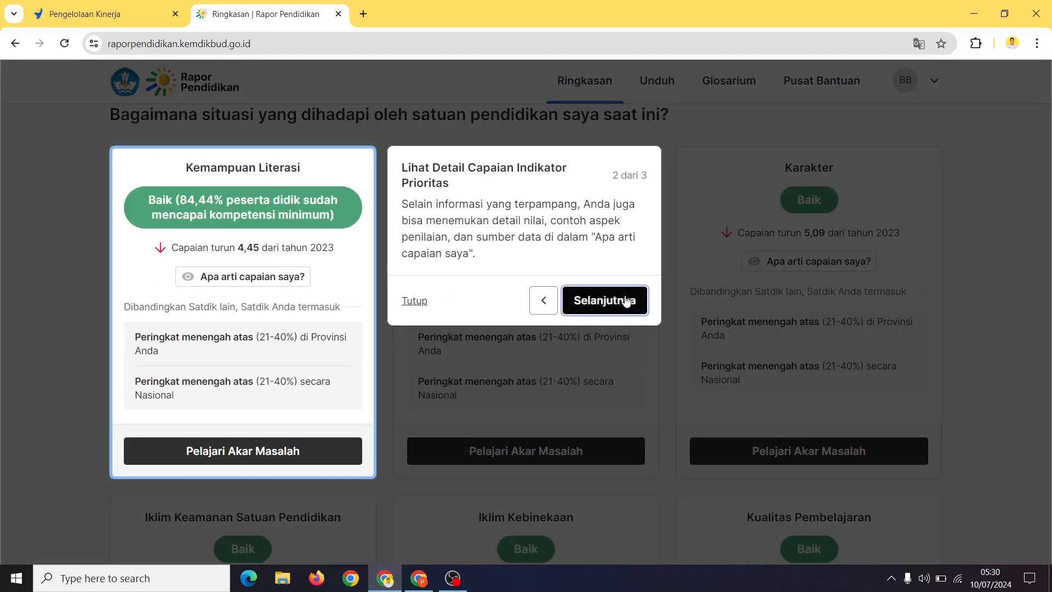
click(613, 298)
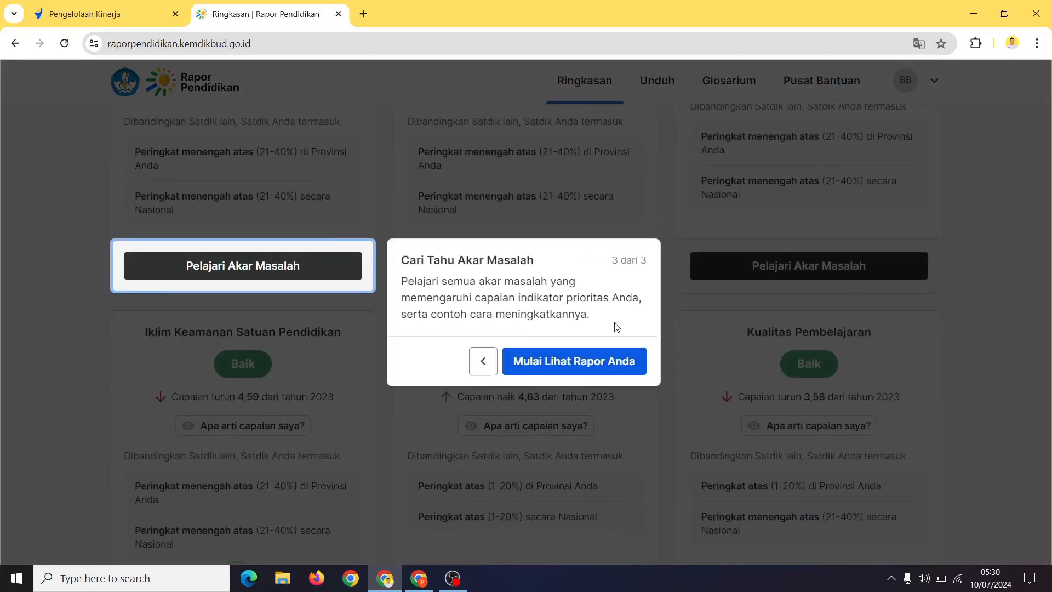
click(606, 362)
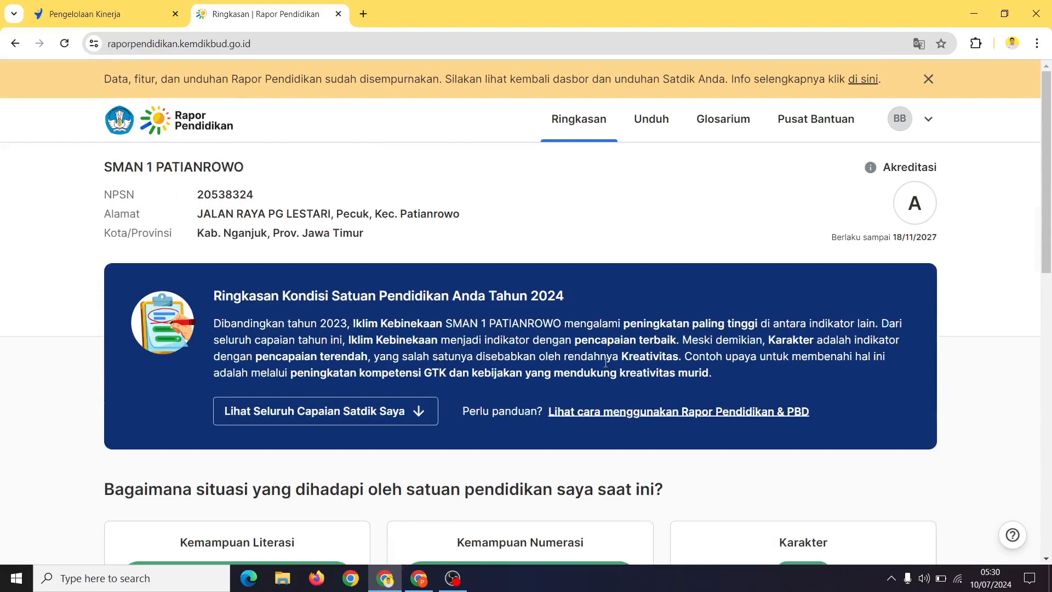
Review the school's indicator achievements, open the Akar Masalah page for Kualitas Pembelajaran and complete its introduction
scroll(606, 362, down, 7)
scroll(607, 367, down, 5)
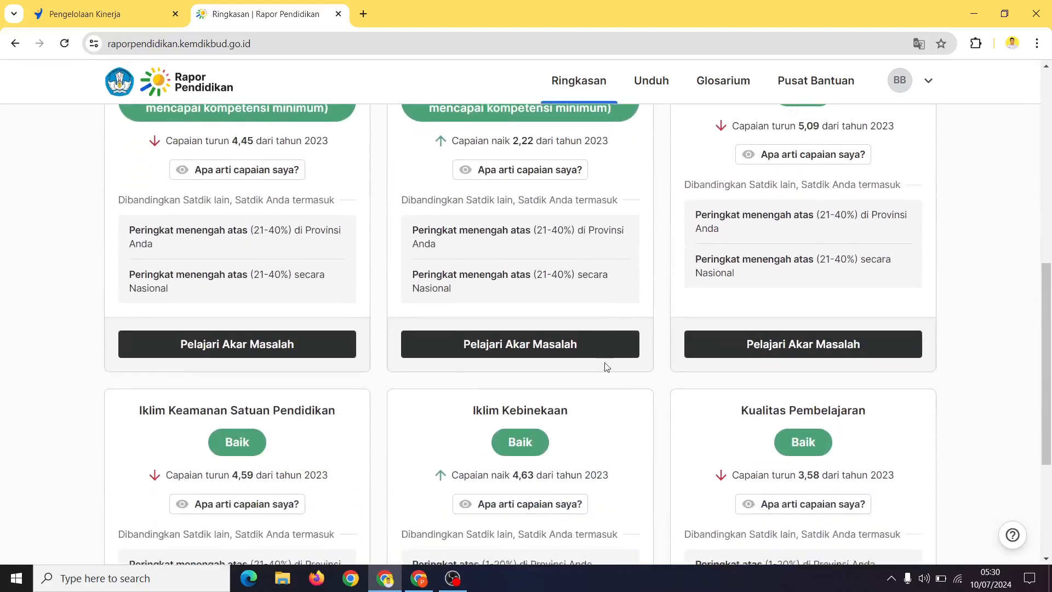
scroll(607, 366, up, 6)
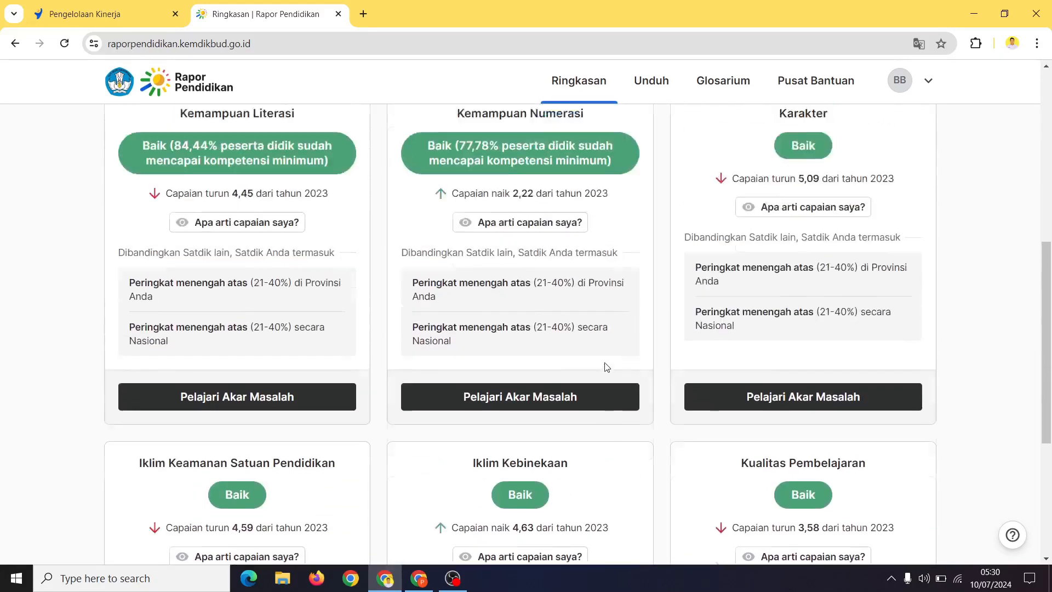
scroll(811, 285, down, 7)
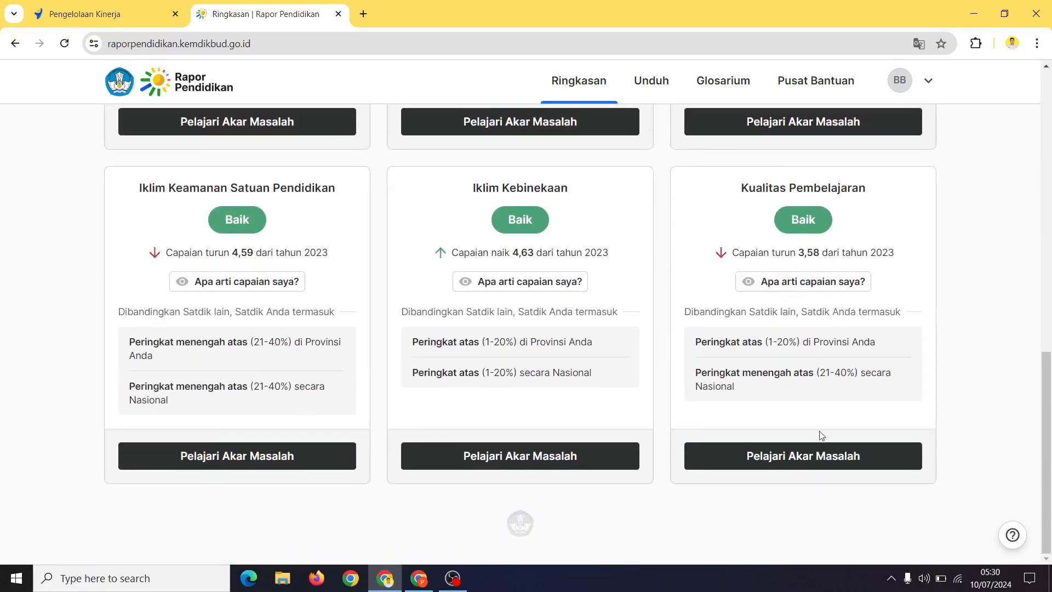
click(831, 463)
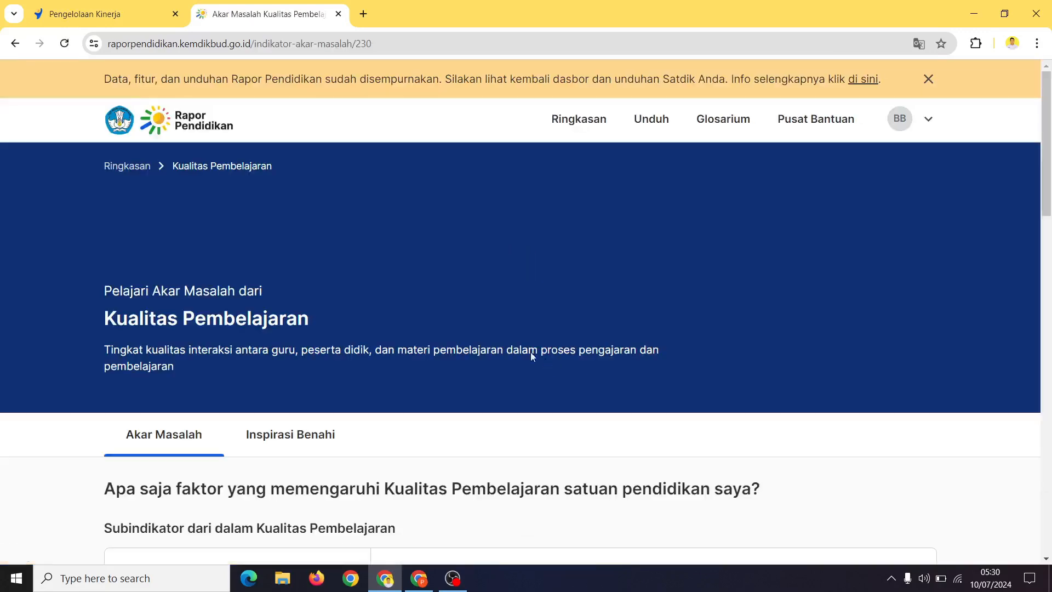
scroll(477, 324, down, 8)
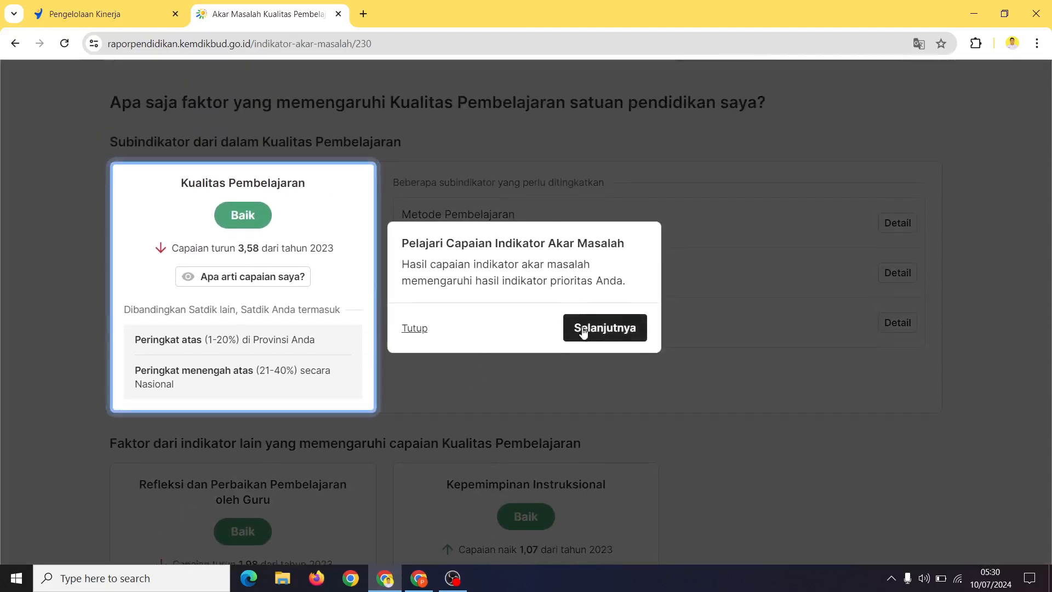
click(597, 328)
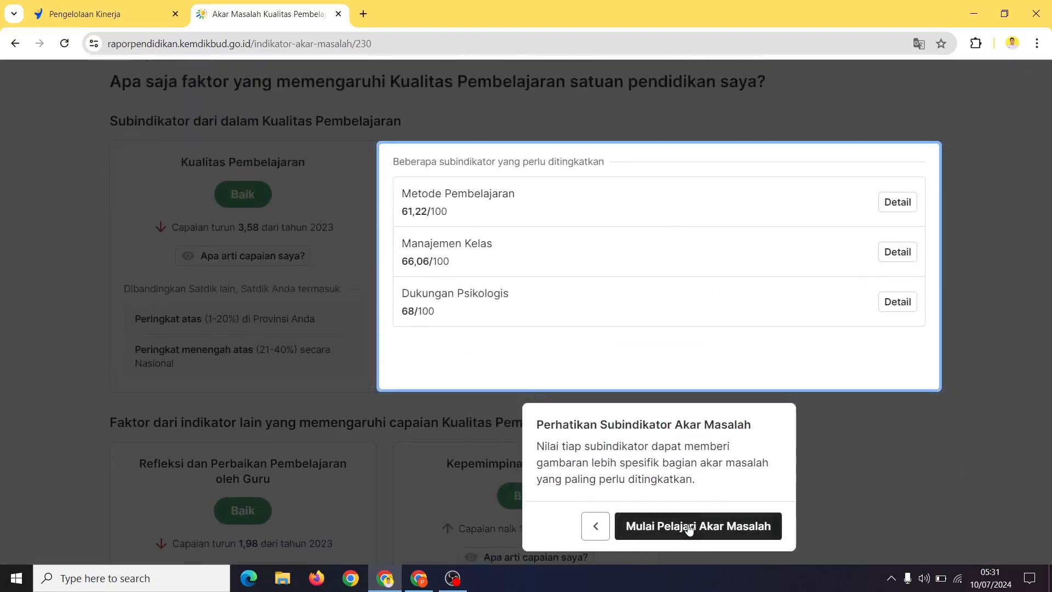
click(686, 526)
Examine the Refleksi dan Perbaikan Pembelajaran oleh Guru factor and open the detail of its Belajar tentang Pembelajaran subindicator
scroll(313, 434, down, 5)
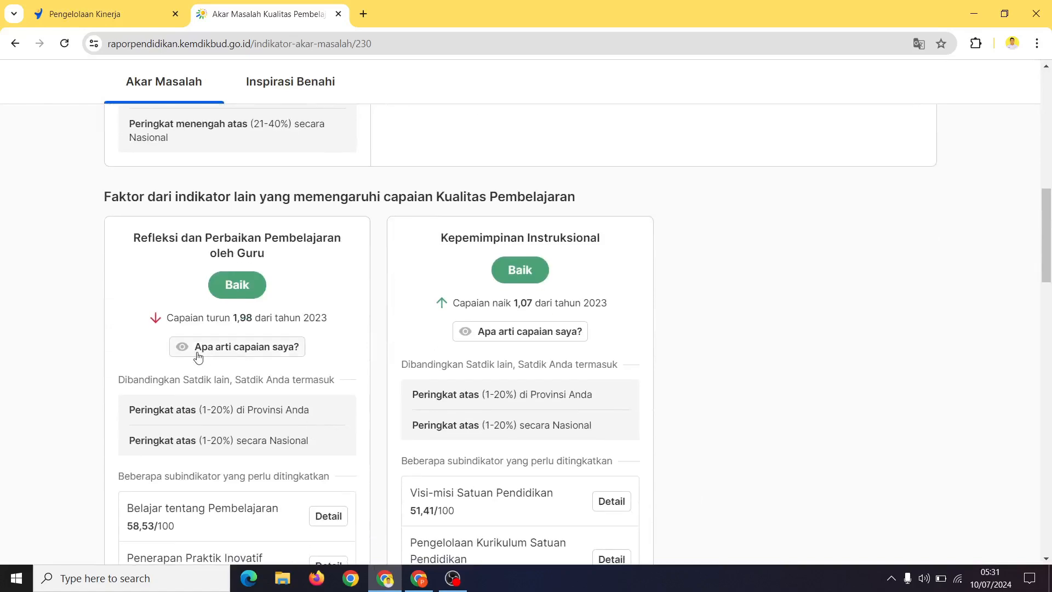
drag(163, 320, 331, 313)
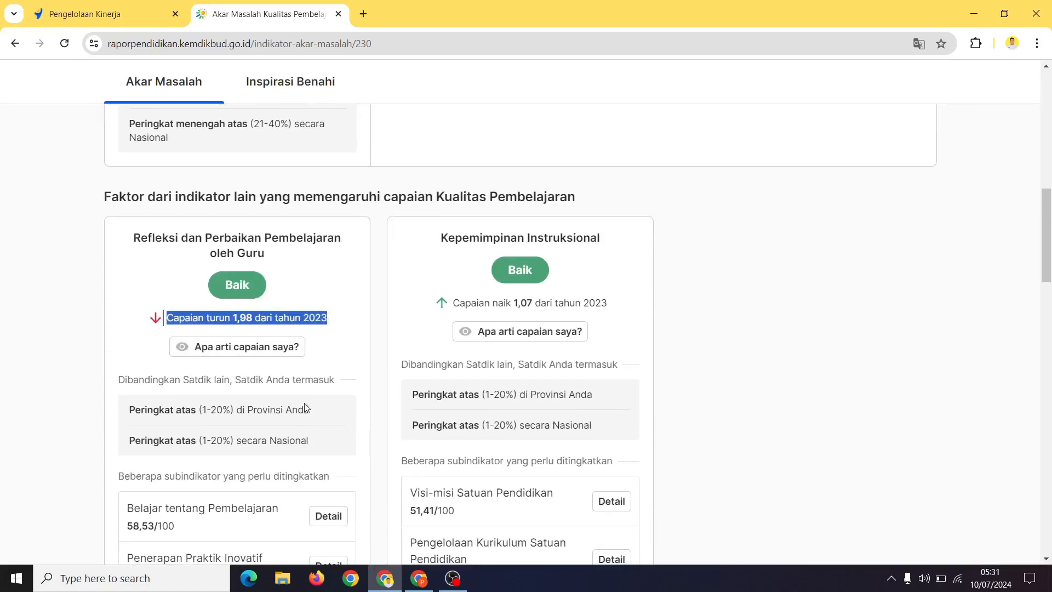
scroll(305, 408, down, 3)
drag(170, 421, 277, 425)
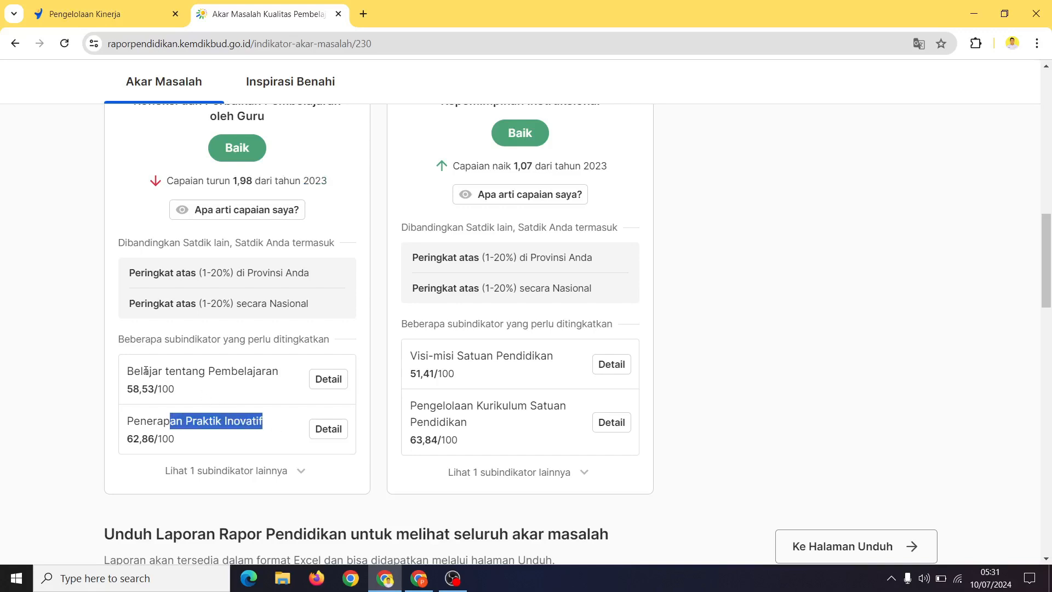
drag(146, 371, 289, 377)
click(329, 379)
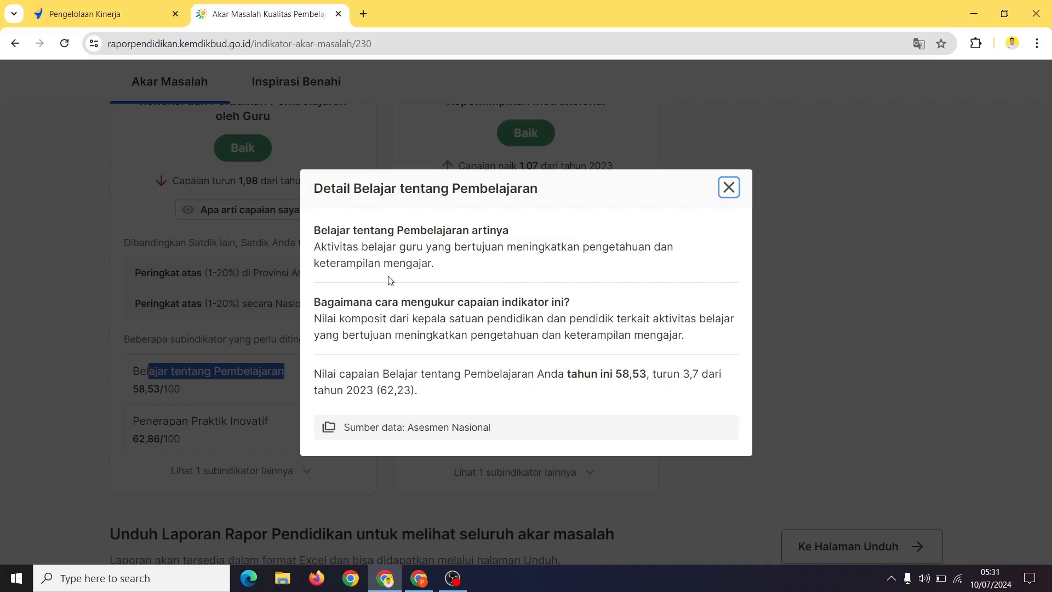
Return to the Pengelolaan Kinerja plan and close the Rapor Pendidikan summary to get back to the indicator choices
click(102, 21)
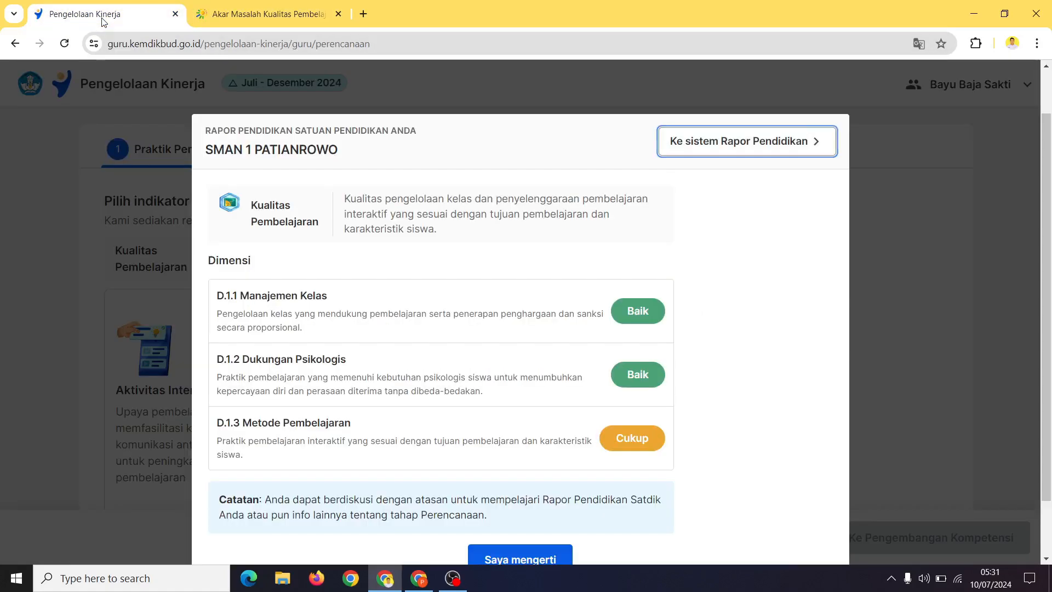
scroll(524, 482, down, 1)
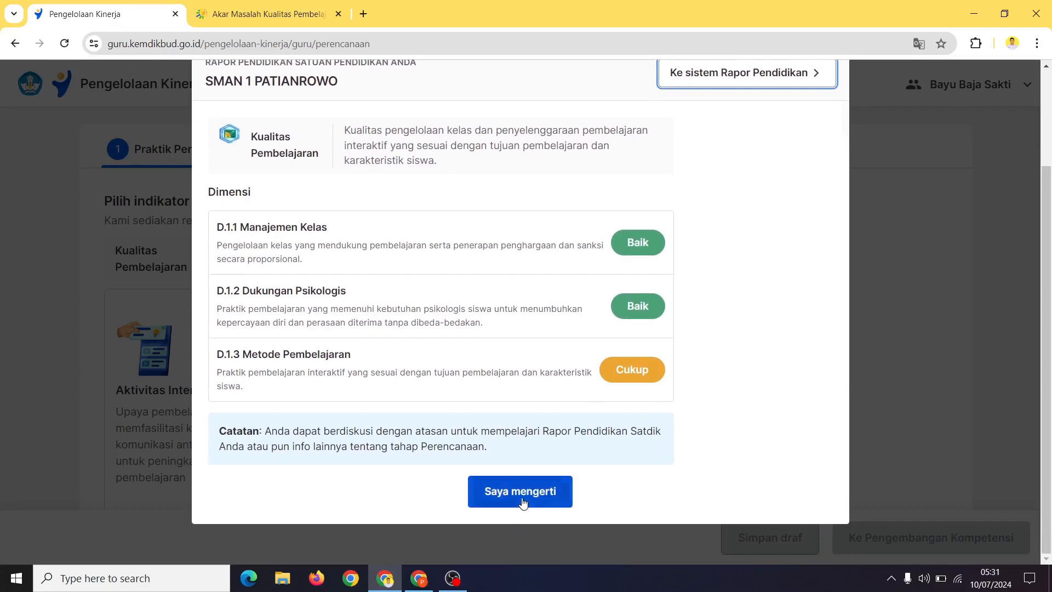
click(522, 496)
scroll(313, 401, down, 1)
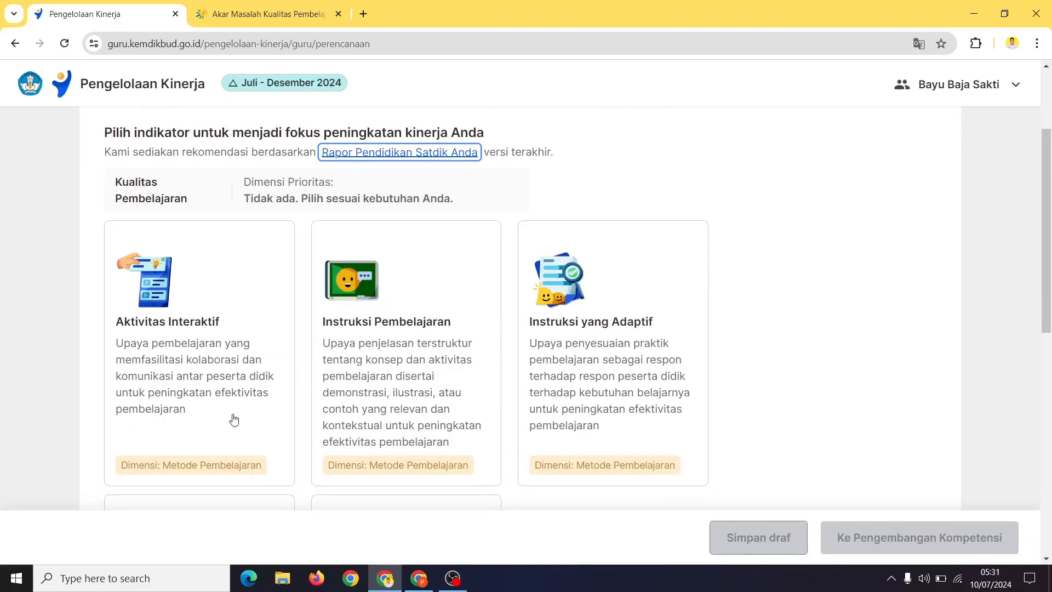
scroll(216, 387, down, 1)
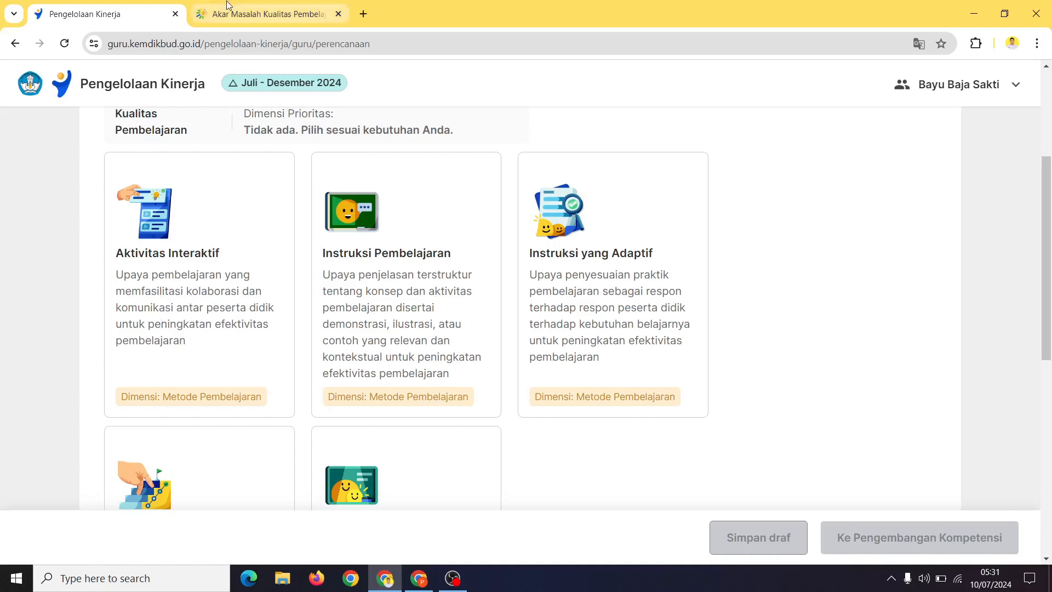
Recheck the Belajar tentang Pembelajaran detail in Rapor Pendidikan and select Aktivitas Interaktif as the plan's focus indicator
click(217, 19)
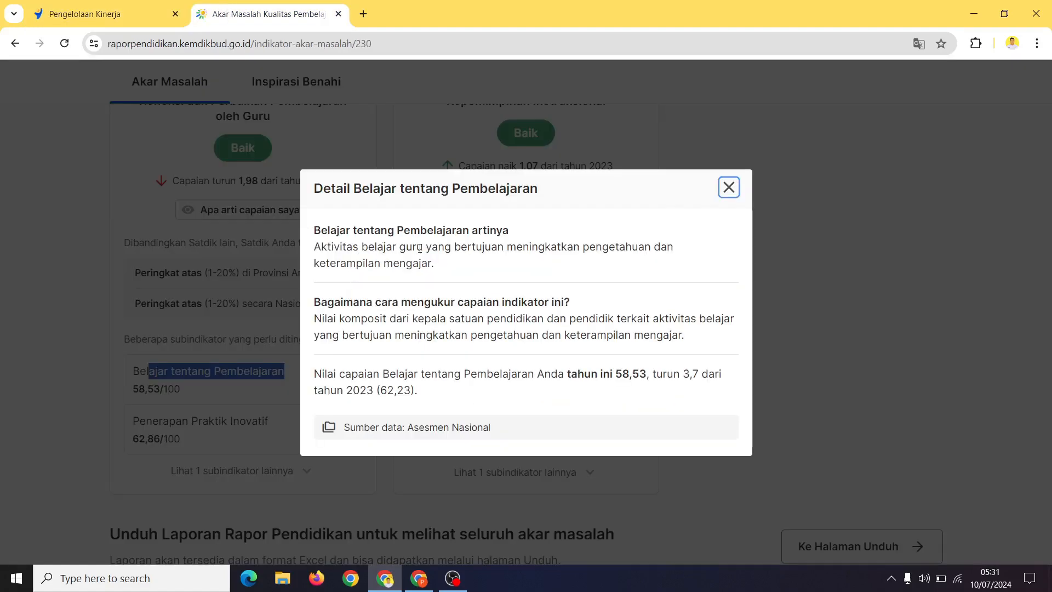
click(104, 12)
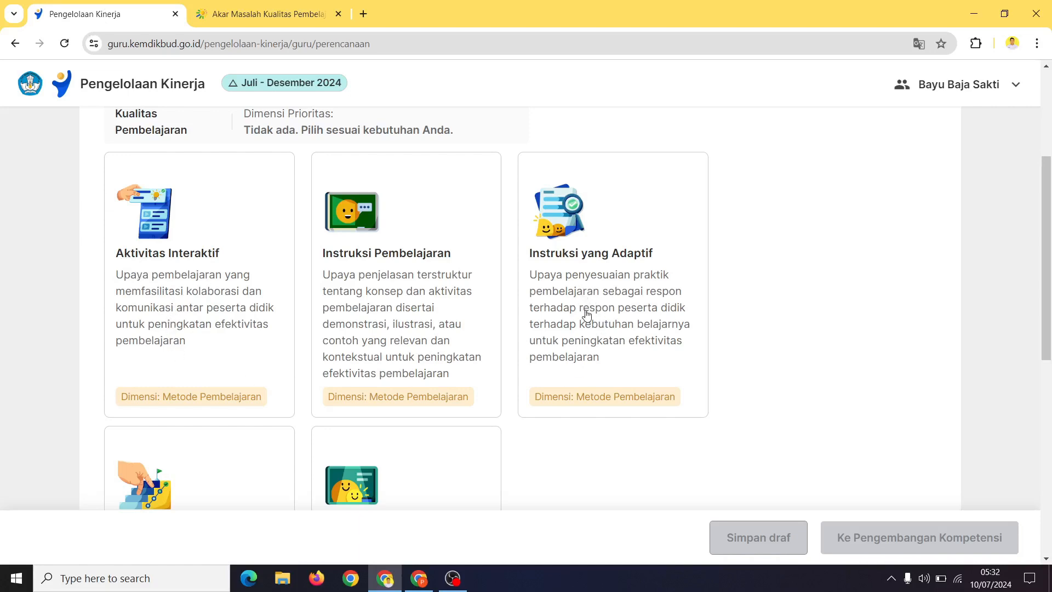
click(173, 312)
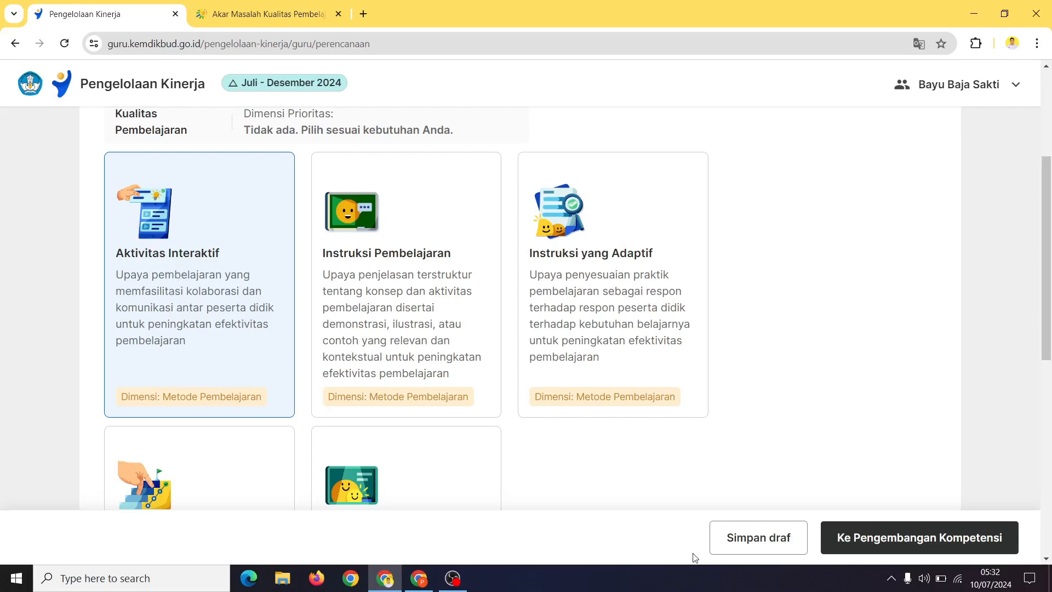
Continue to Pengembangan Kompetensi and set the first Rencana Hasil Kerja to Peserta praktik magang pada dunia kerja dan/atau bidang lain yang relevan
click(896, 543)
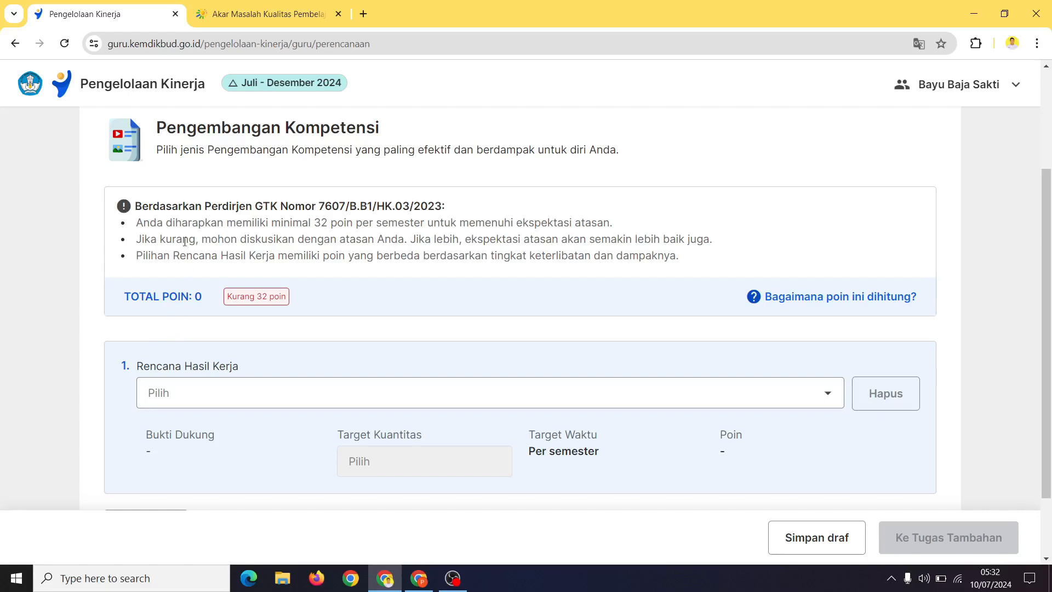
drag(138, 226, 614, 231)
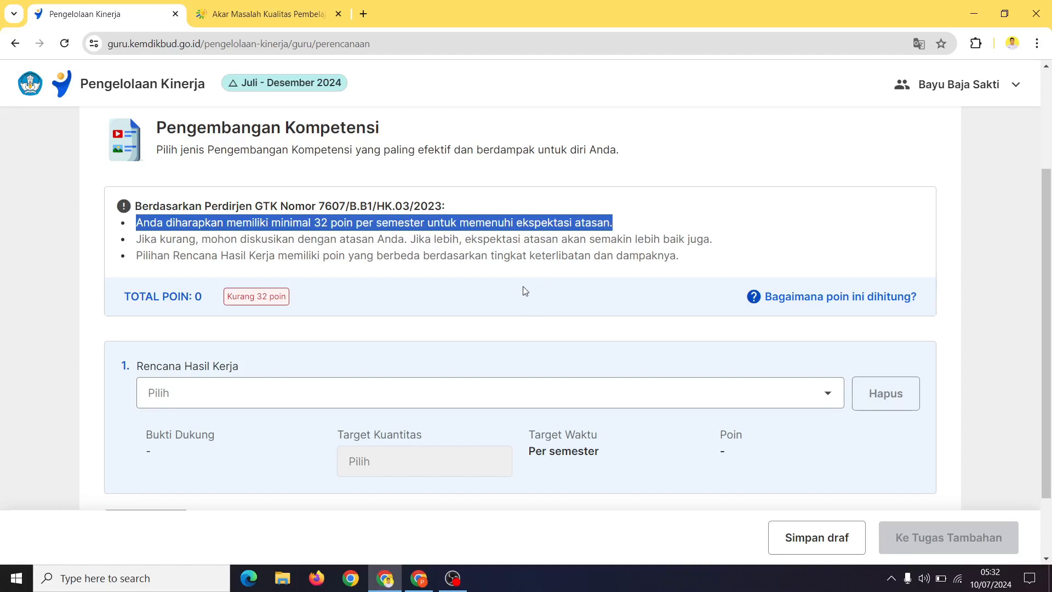
scroll(460, 288, down, 1)
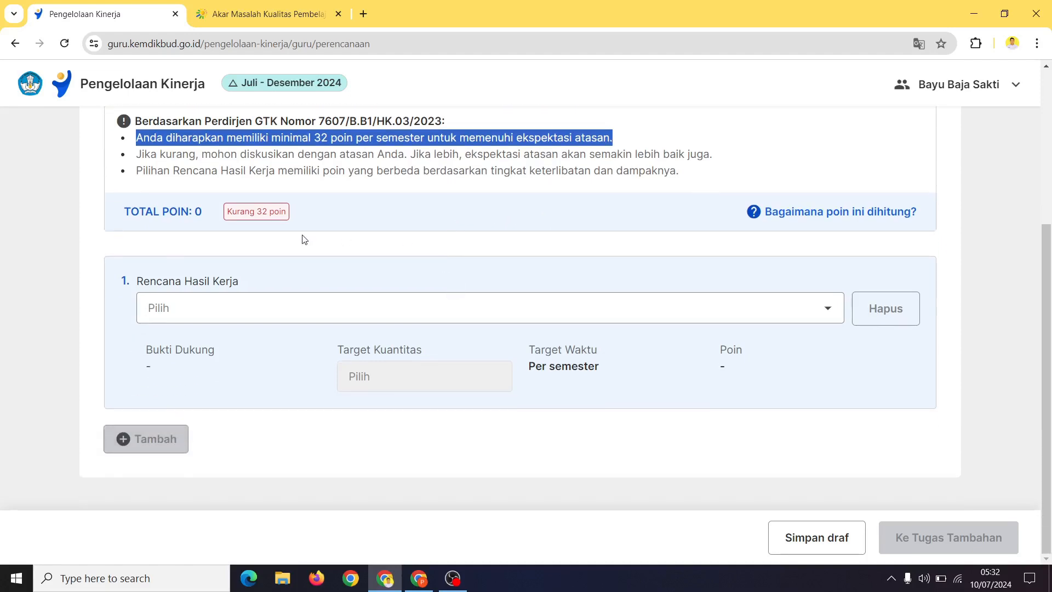
click(274, 318)
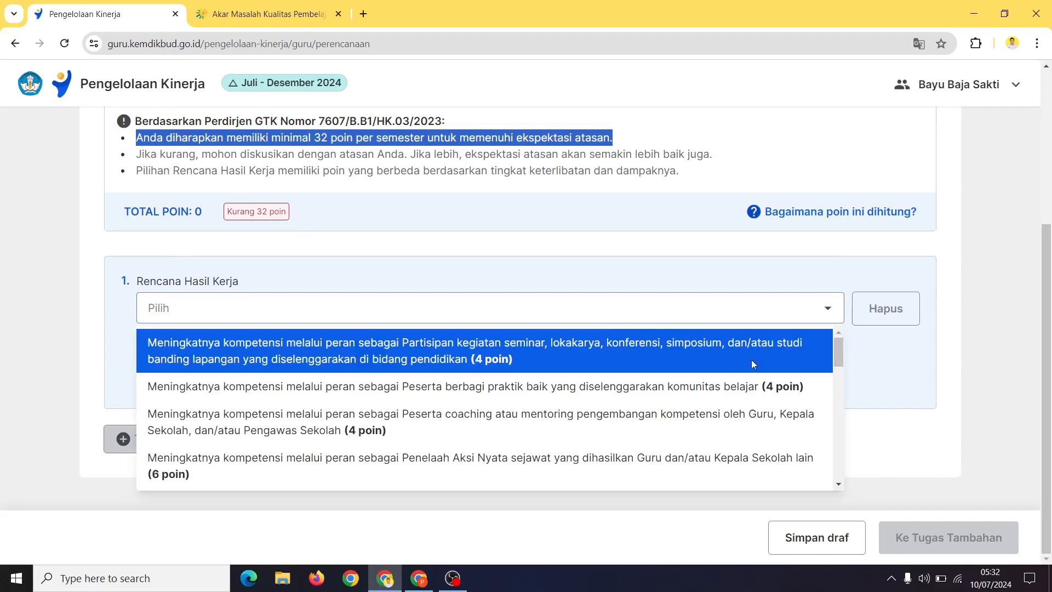
drag(836, 357, 830, 426)
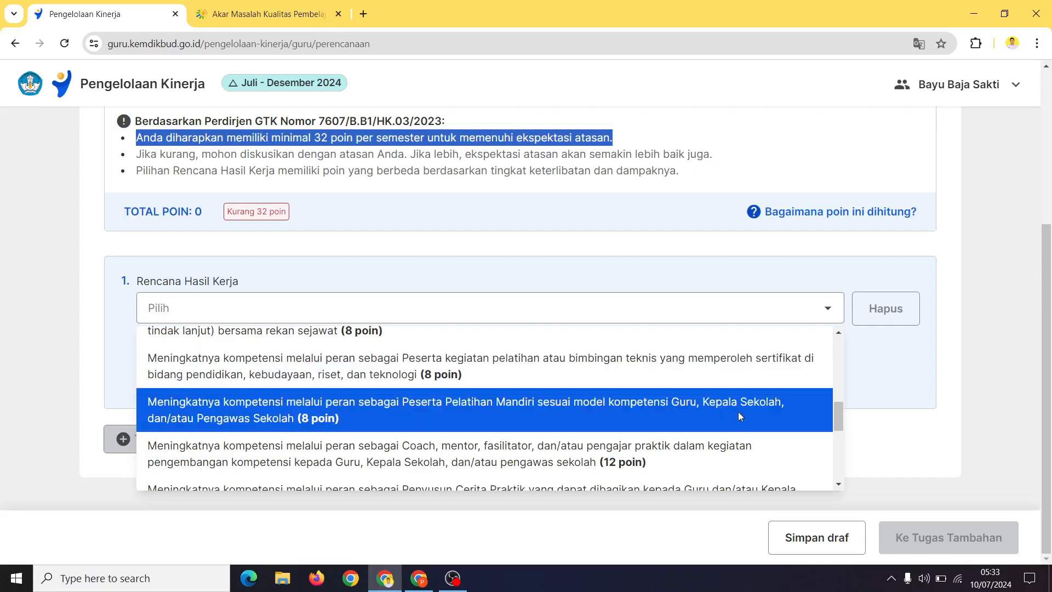
drag(839, 423, 840, 474)
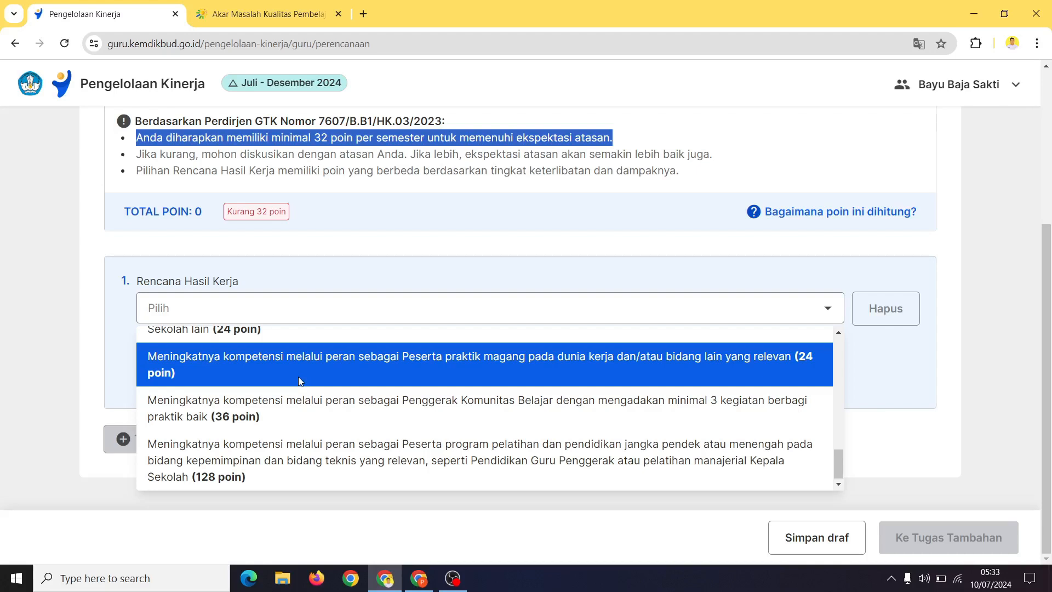
click(433, 367)
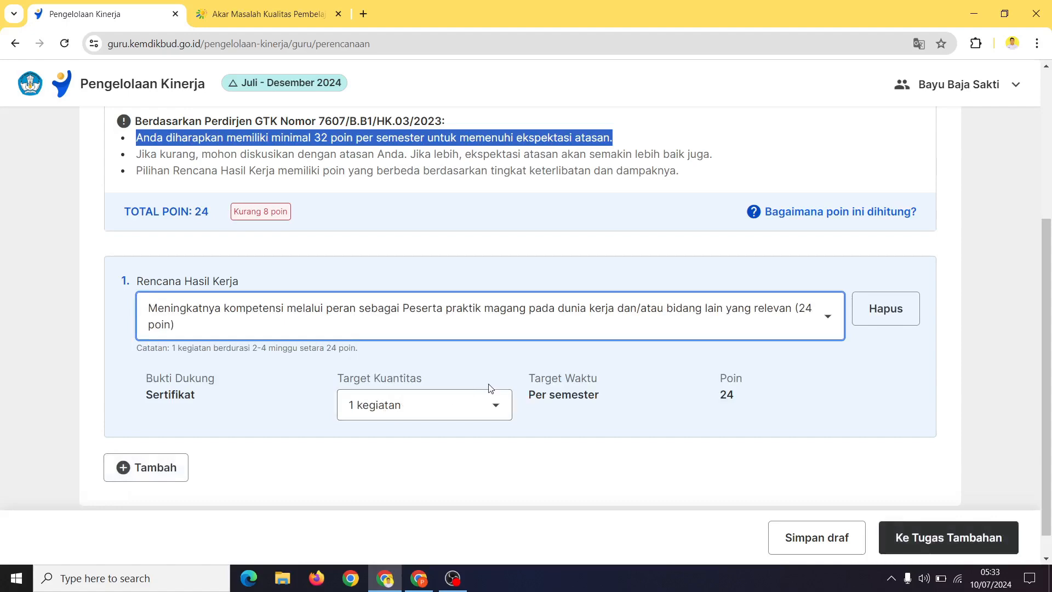
Open the explanation of how points are calculated, examine the note for praktik magang, and return to the plan
click(827, 214)
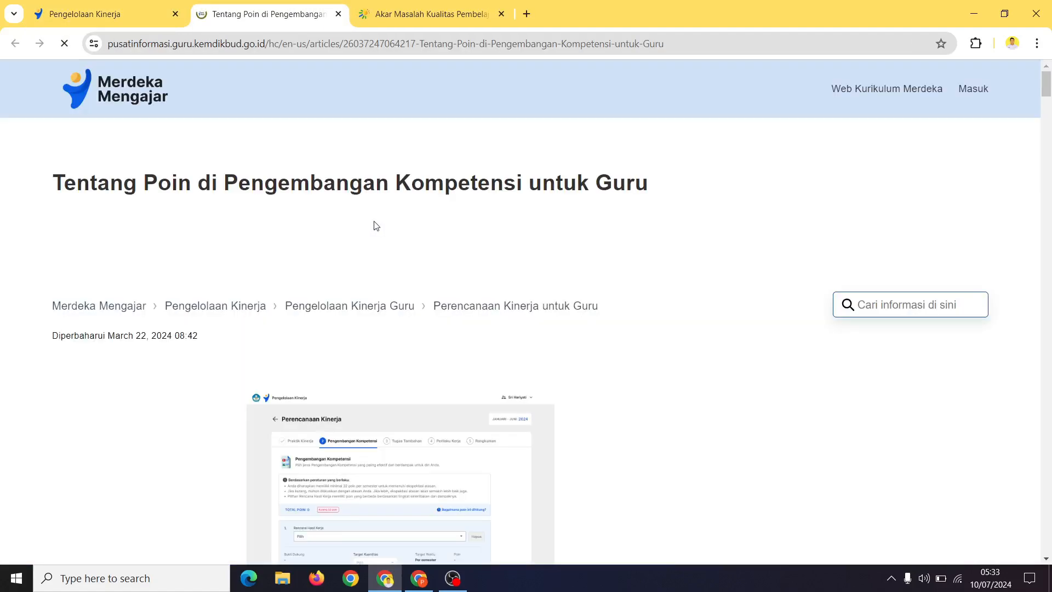
scroll(382, 269, down, 15)
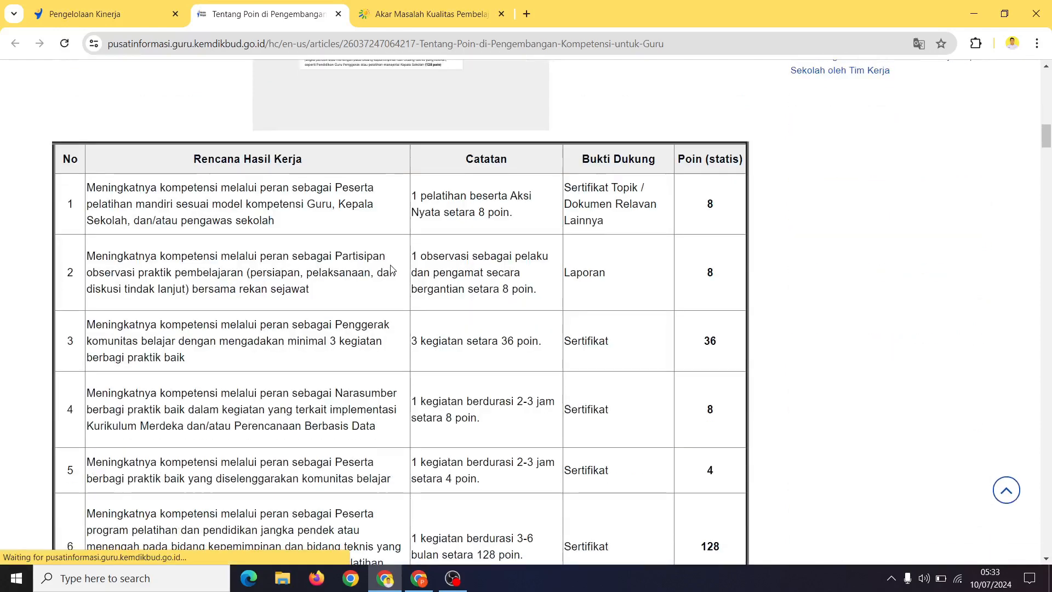
scroll(391, 269, down, 3)
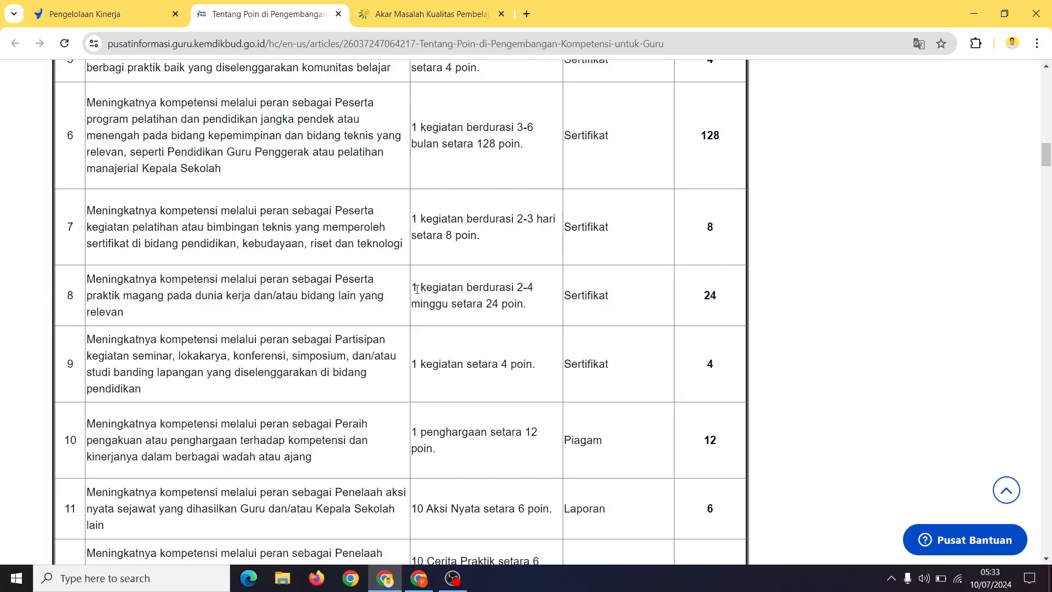
drag(415, 288, 533, 312)
click(533, 313)
drag(414, 289, 533, 303)
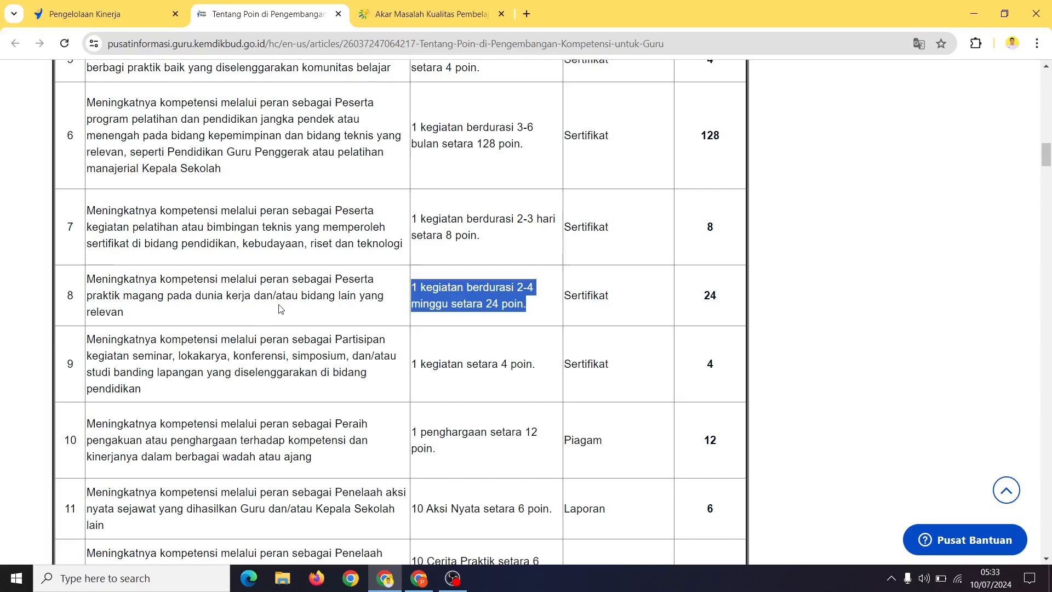
click(113, 11)
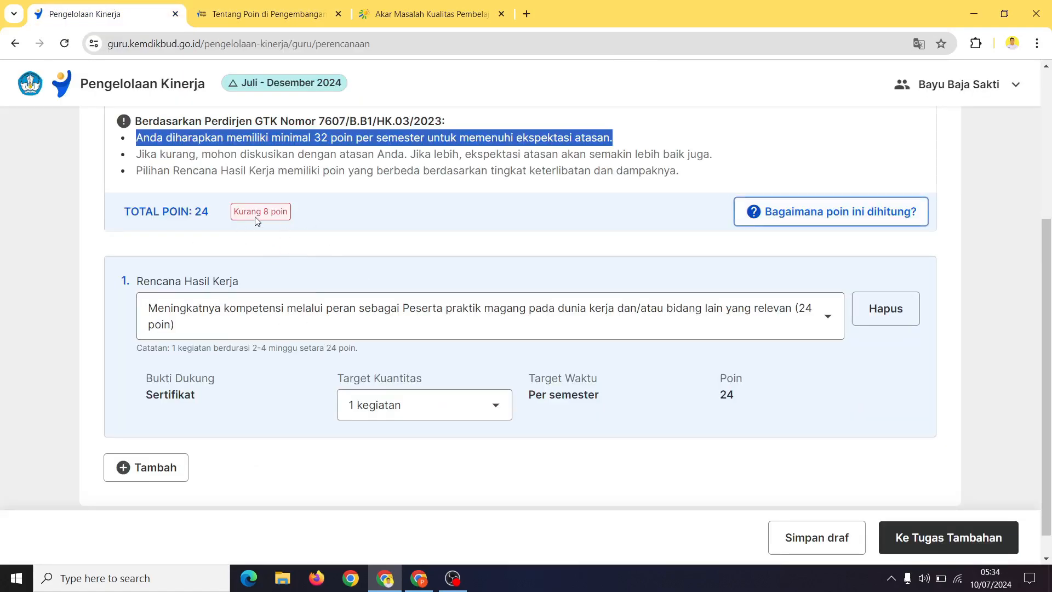
Add a second Rencana Hasil Kerja as Peserta Pelatihan Mandiri with a Target Kuantitas of 2 kegiatan
click(166, 472)
scroll(387, 352, down, 3)
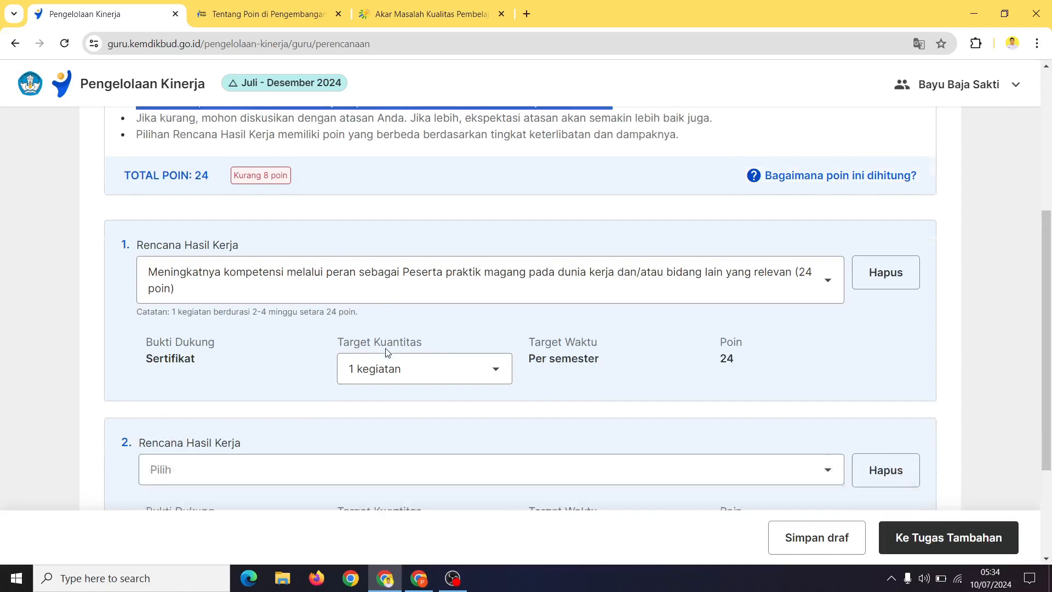
click(419, 299)
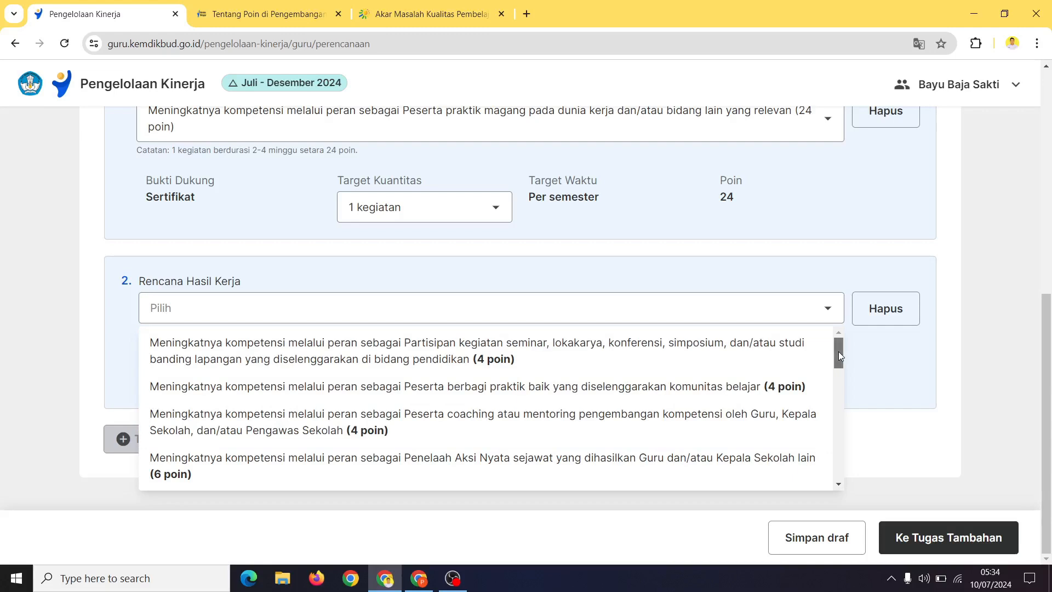
drag(838, 352, 847, 425)
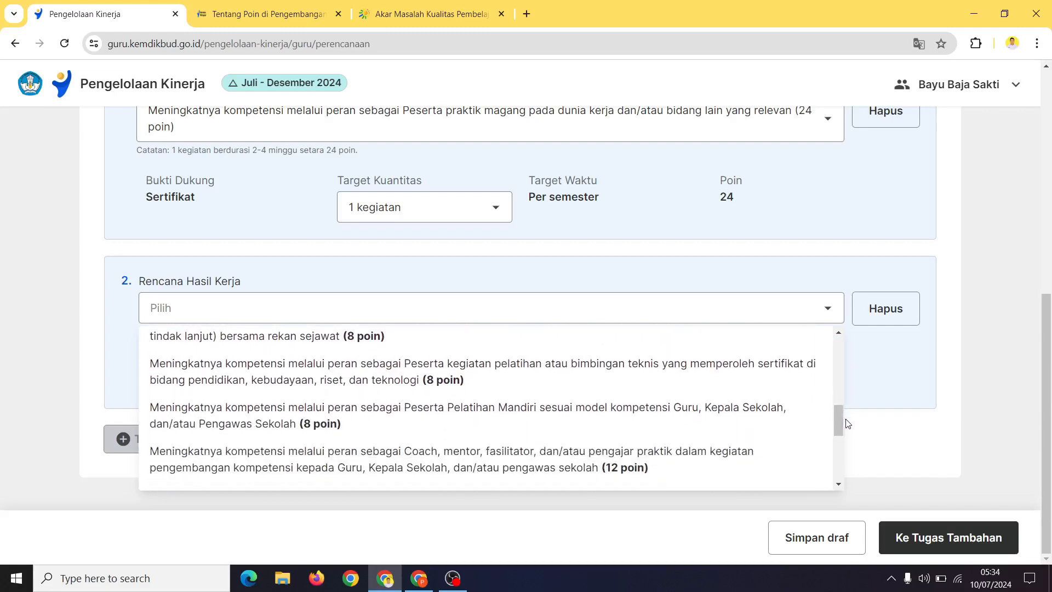
click(350, 422)
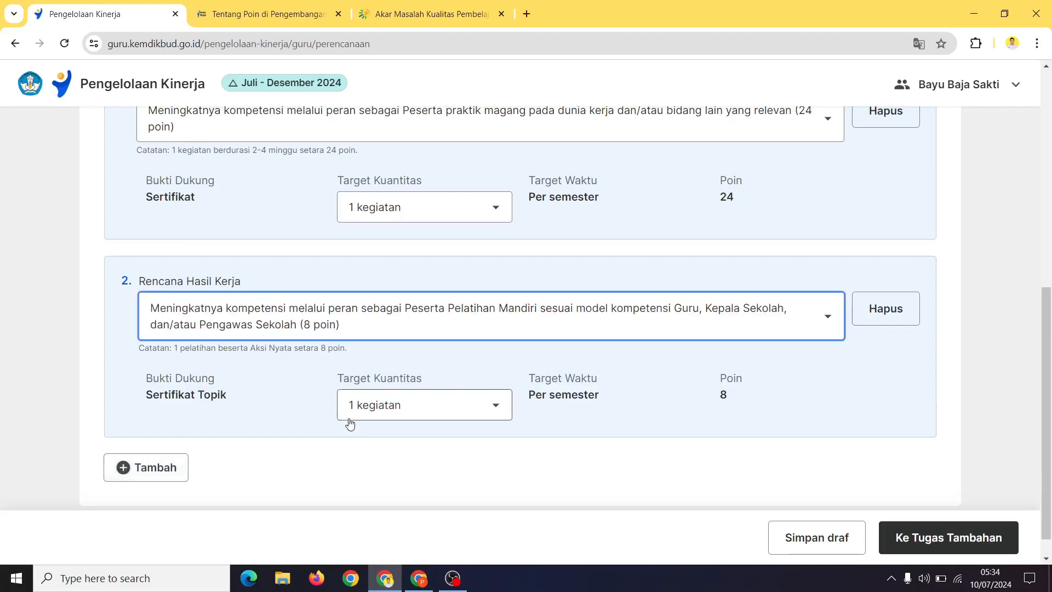
click(457, 415)
click(416, 463)
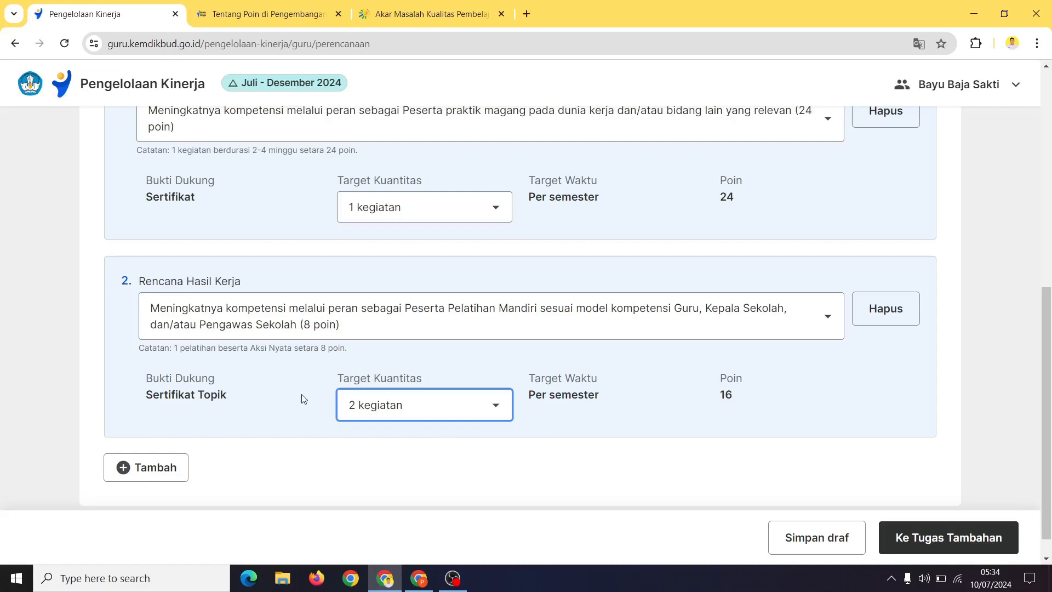
Add a third Rencana Hasil Kerja as Peserta berbagi praktik baik komunitas belajar with 2 kegiatan, and check the total points
click(164, 470)
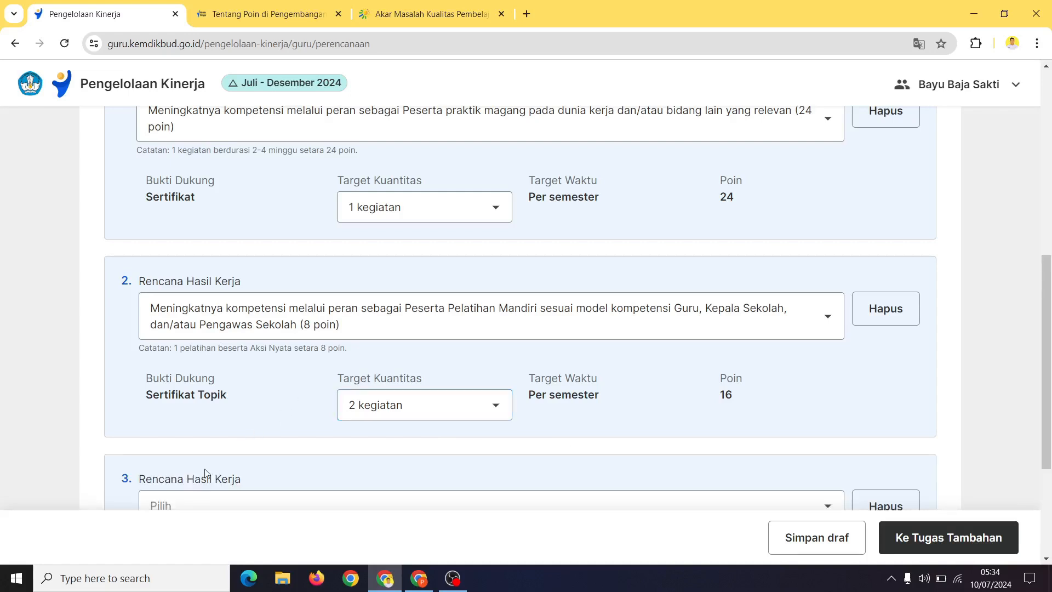
scroll(435, 443, down, 3)
click(502, 312)
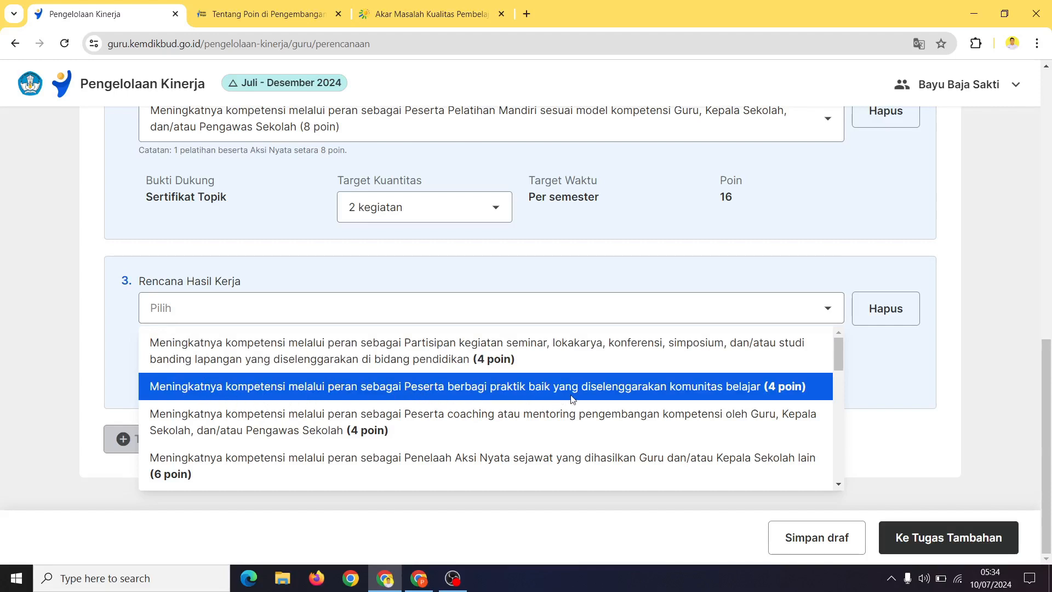
click(620, 395)
click(419, 396)
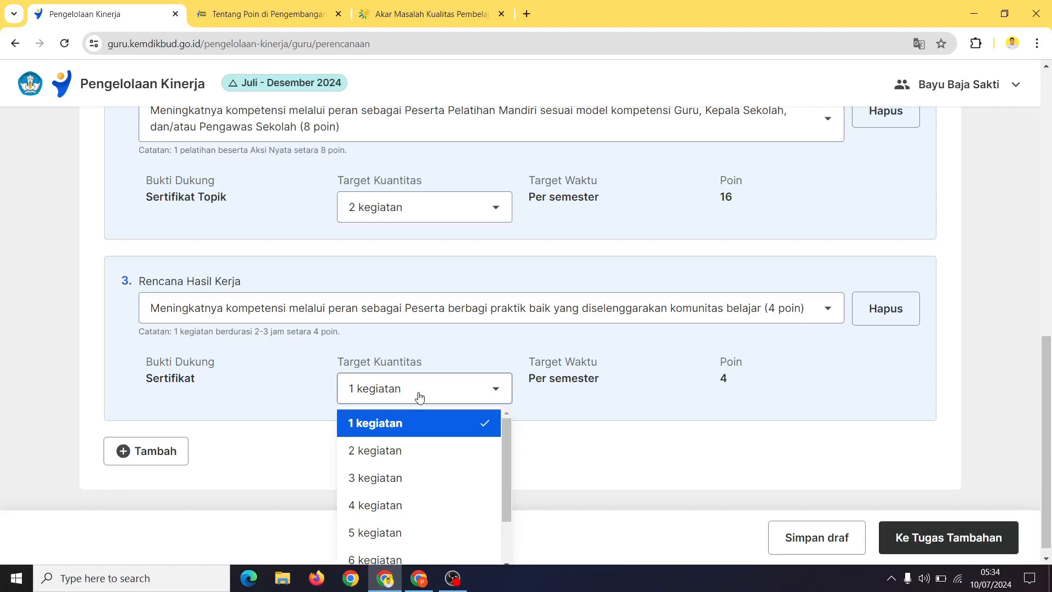
click(419, 449)
scroll(514, 449, up, 10)
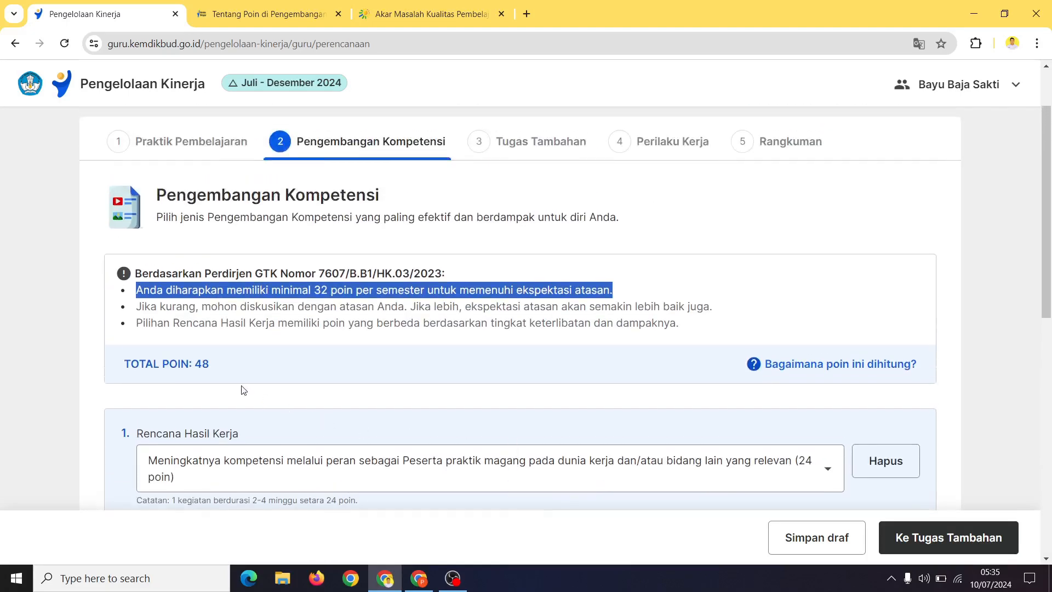
scroll(514, 393, down, 4)
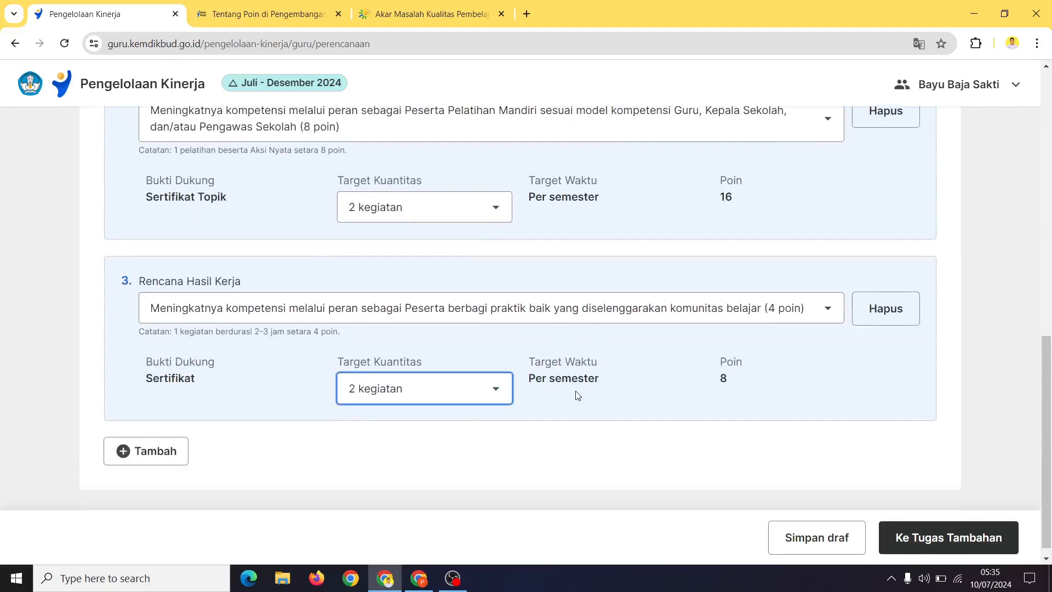
scroll(718, 416, up, 1)
scroll(718, 416, up, 10)
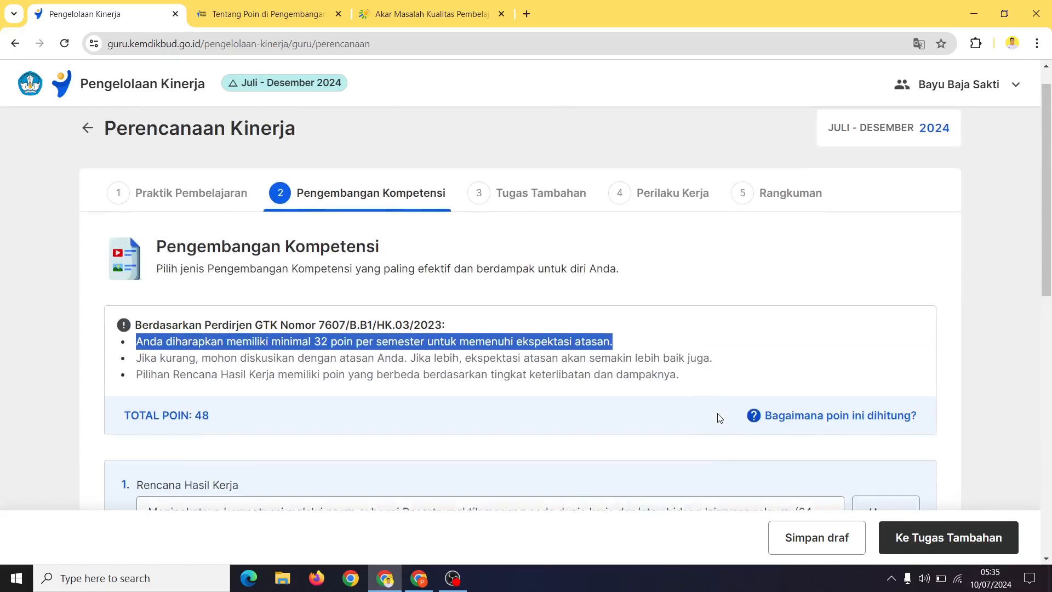
scroll(718, 416, down, 11)
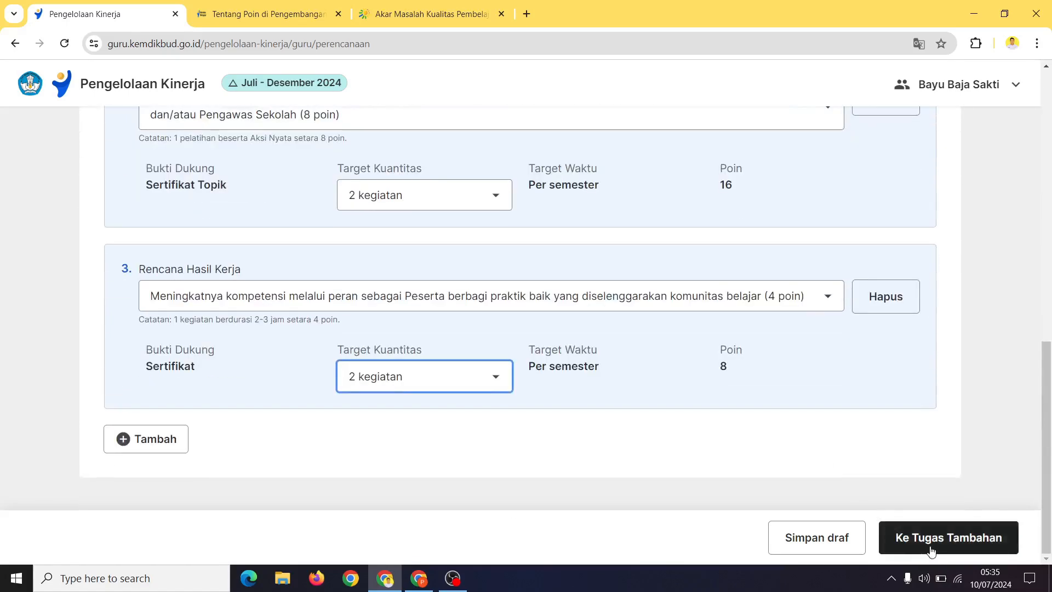
Continue to Tugas Tambahan and set the first Rencana Hasil Kerja to Operator Data Pokok Pendidikan (Dapodik) for Semua jenjang
click(931, 549)
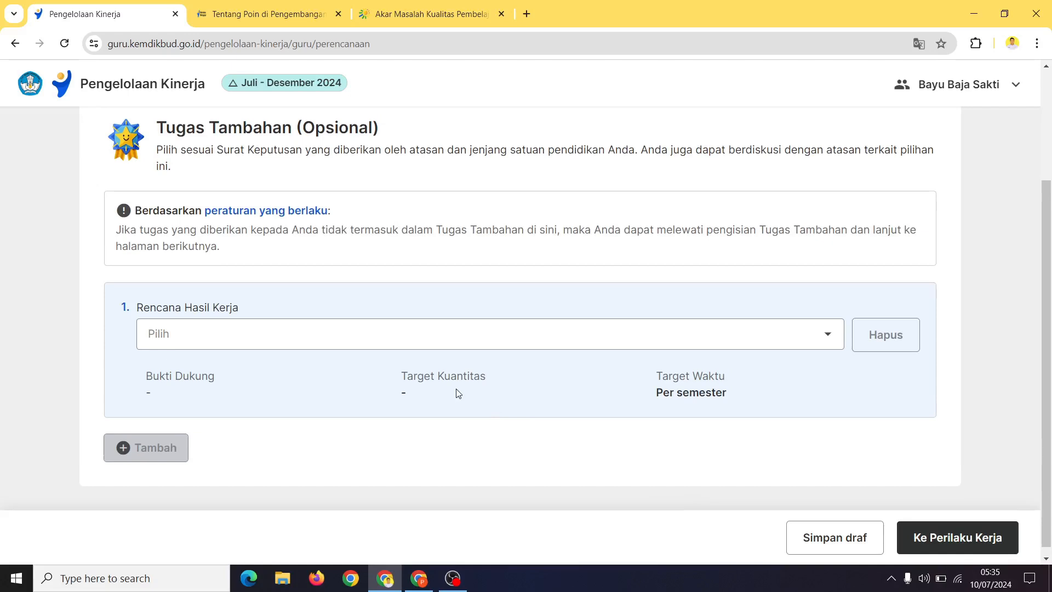
click(530, 334)
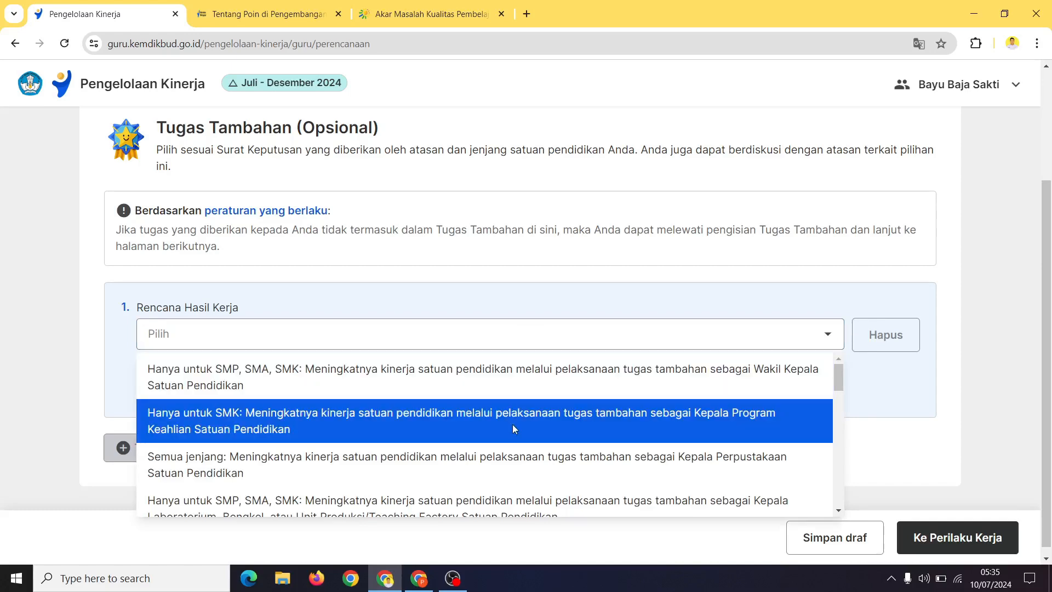
scroll(512, 424, down, 1)
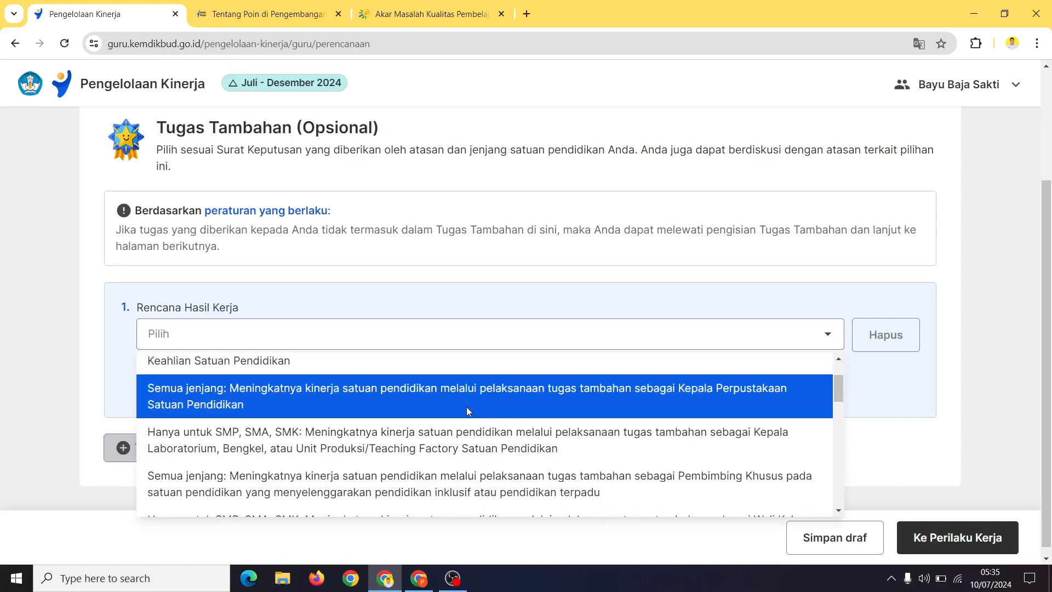
scroll(467, 405, down, 2)
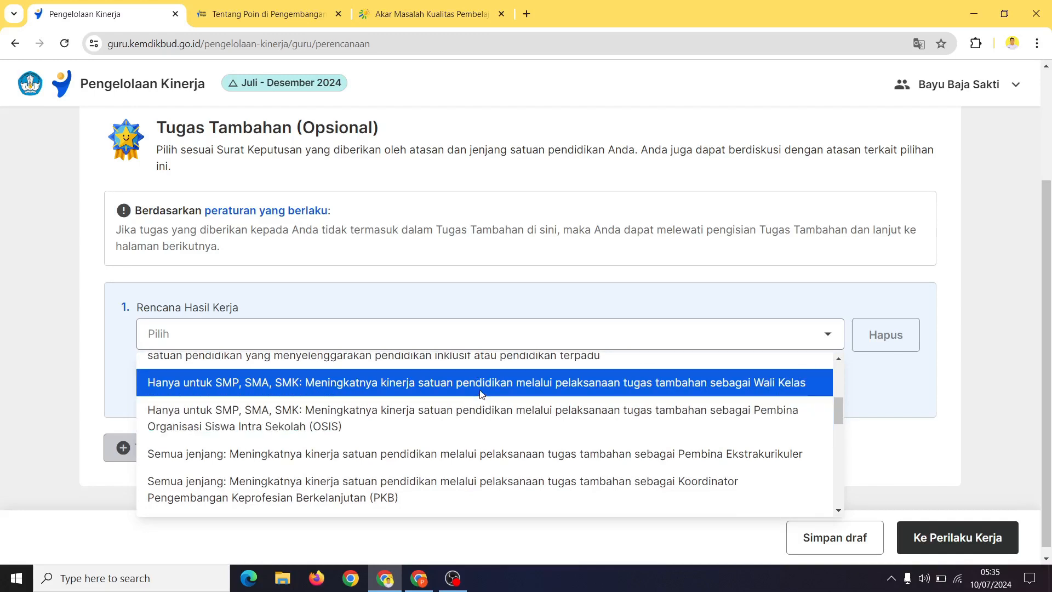
scroll(478, 456, down, 2)
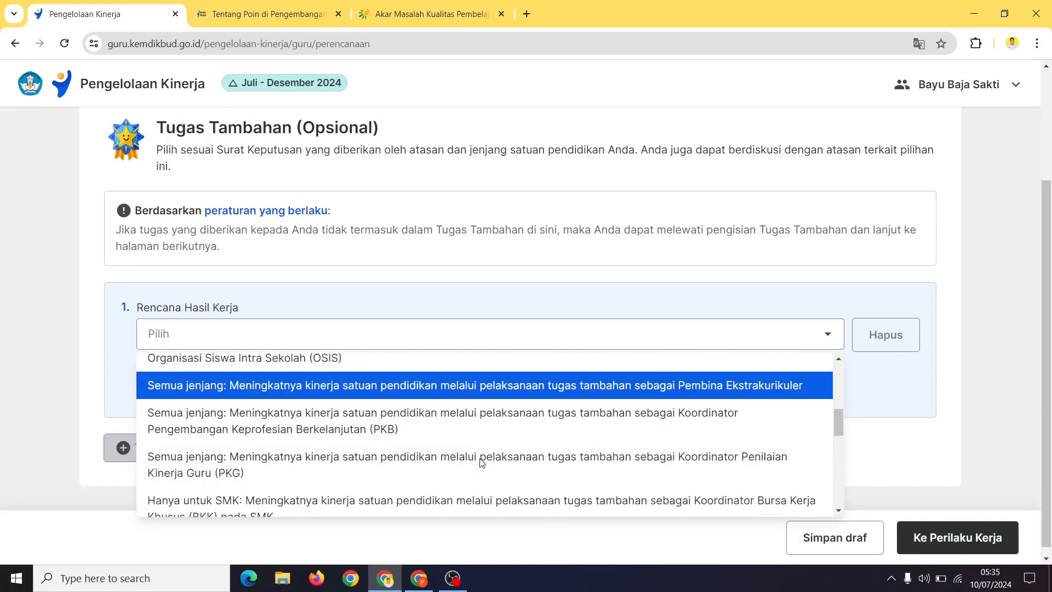
scroll(475, 430, down, 2)
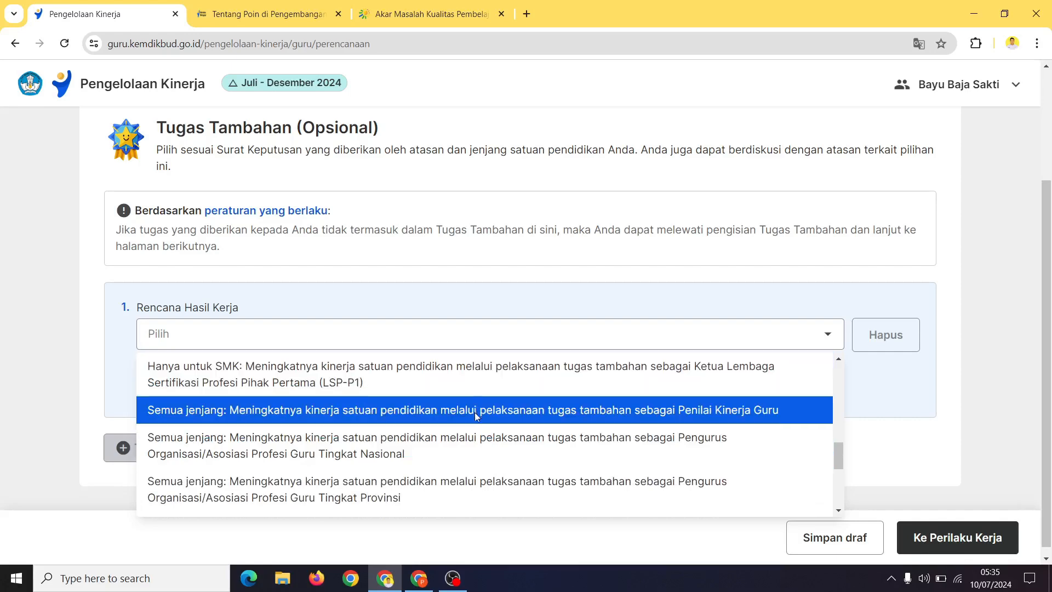
scroll(477, 457, down, 3)
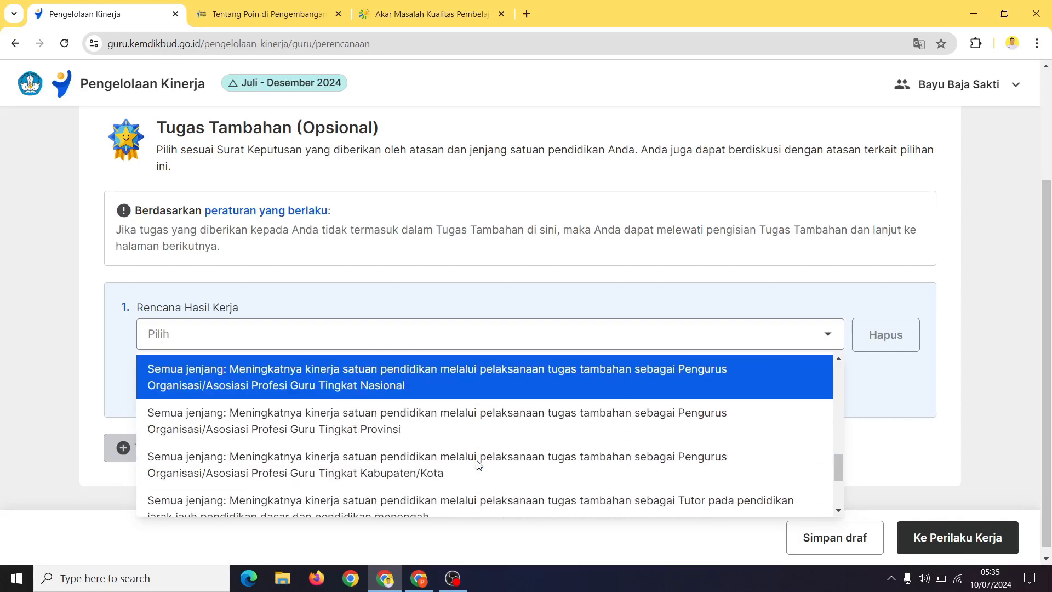
scroll(480, 463, down, 1)
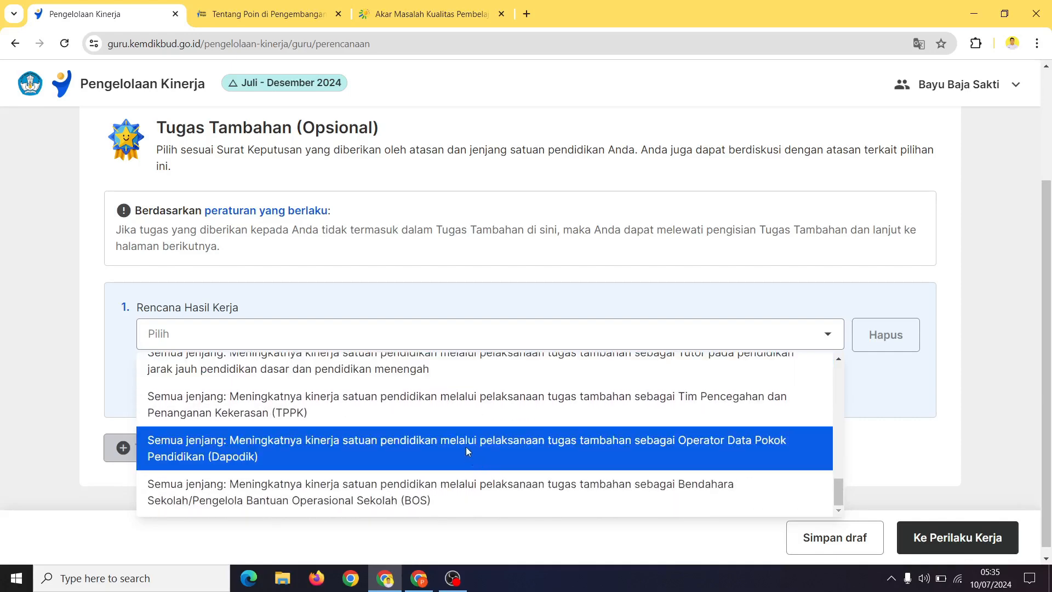
click(448, 457)
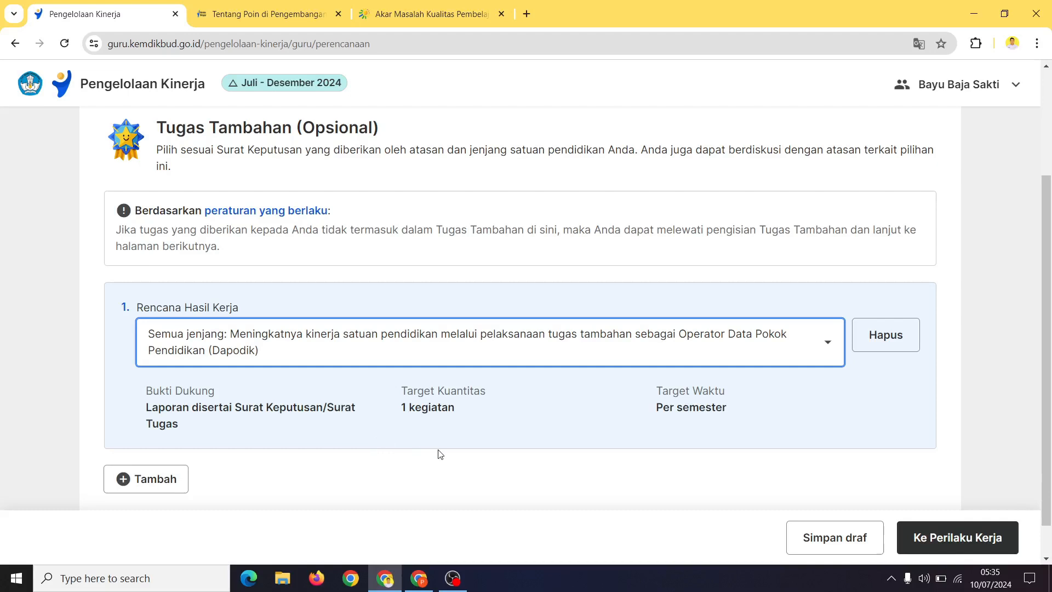
Continue to Perilaku Kerja and set Berorientasi Pelayanan to 'Melakukan perbaikan terus-menerus terhadap kompetensi dan perilaku kerjanya' with 'Memperbaiki kualitas layanan secara terus-menerus'
click(938, 550)
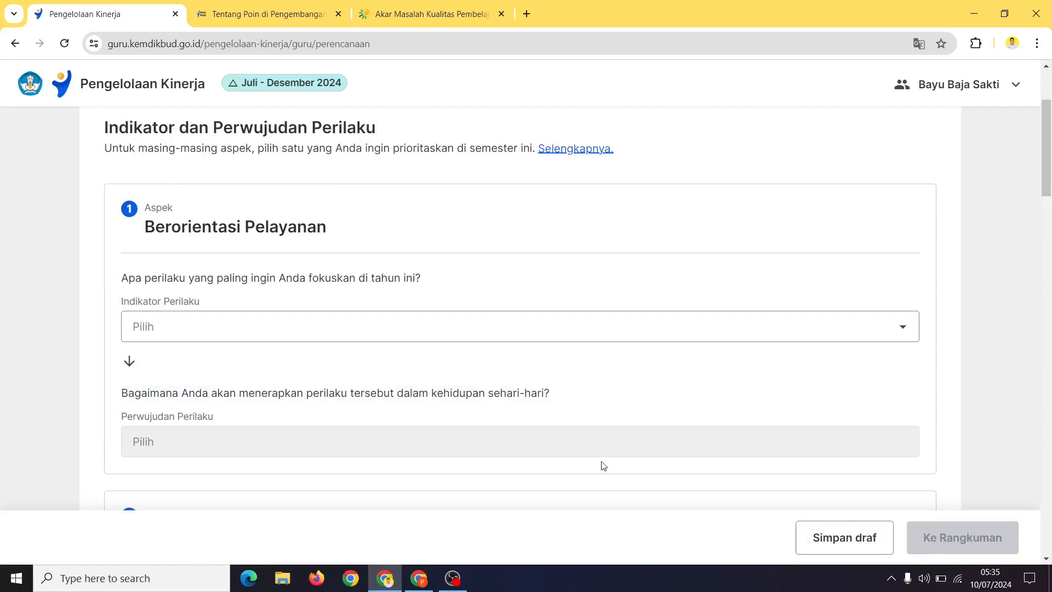
scroll(558, 427, down, 2)
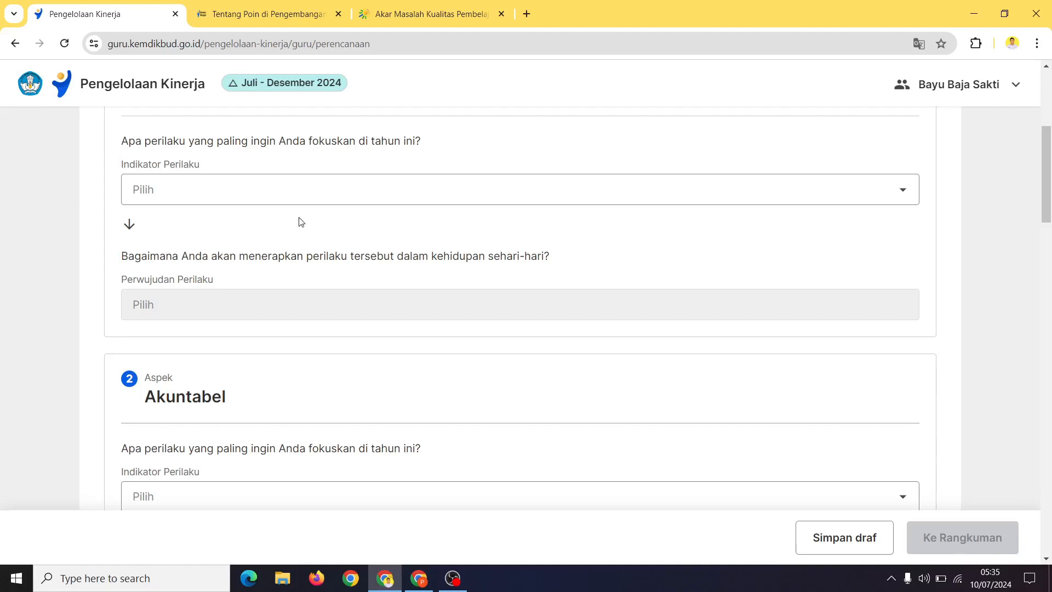
click(337, 191)
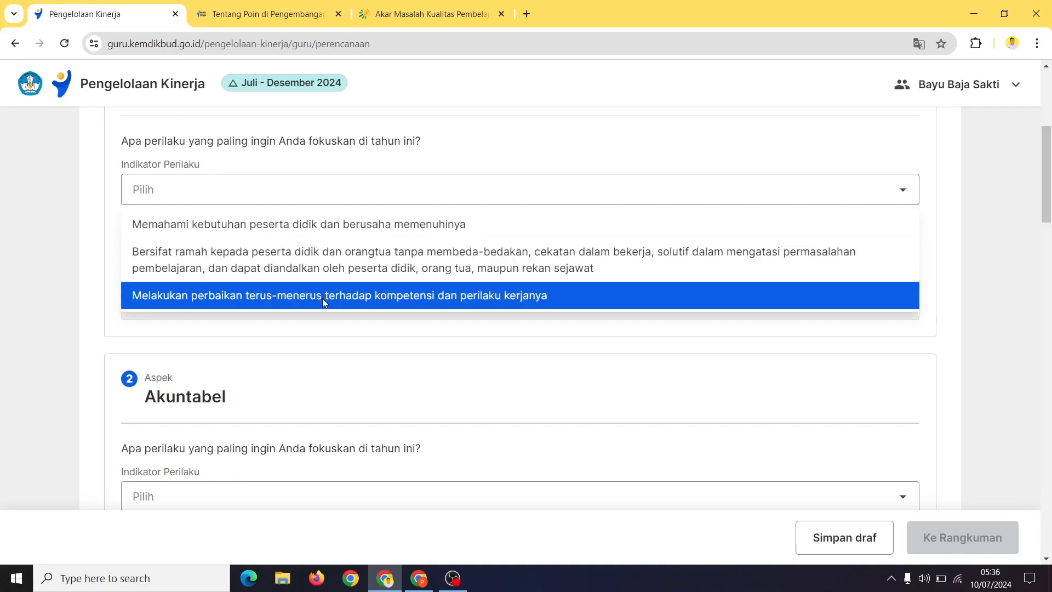
click(322, 295)
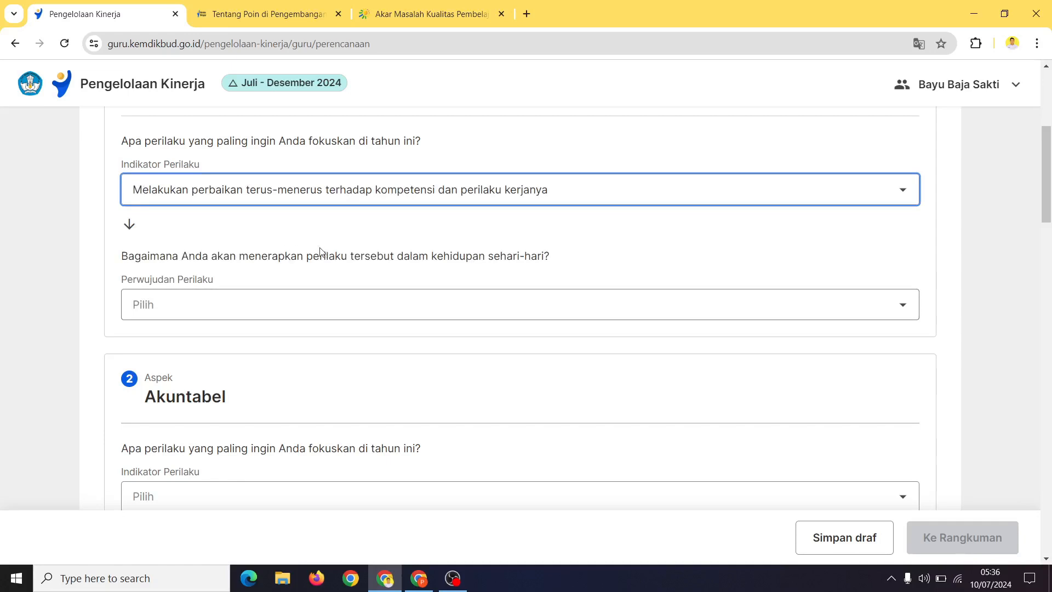
click(307, 307)
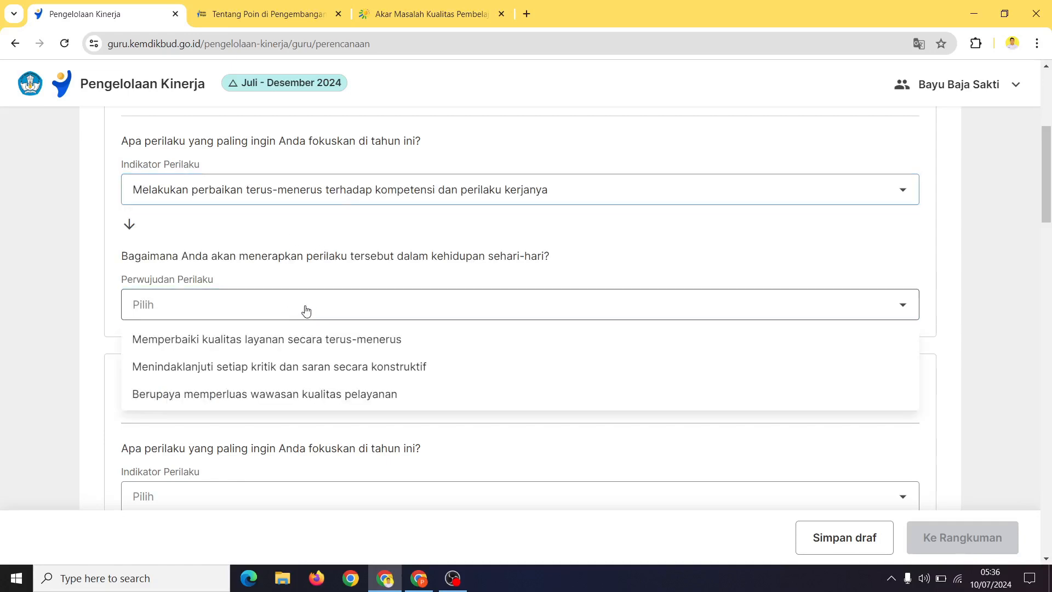
click(300, 341)
scroll(174, 355, up, 3)
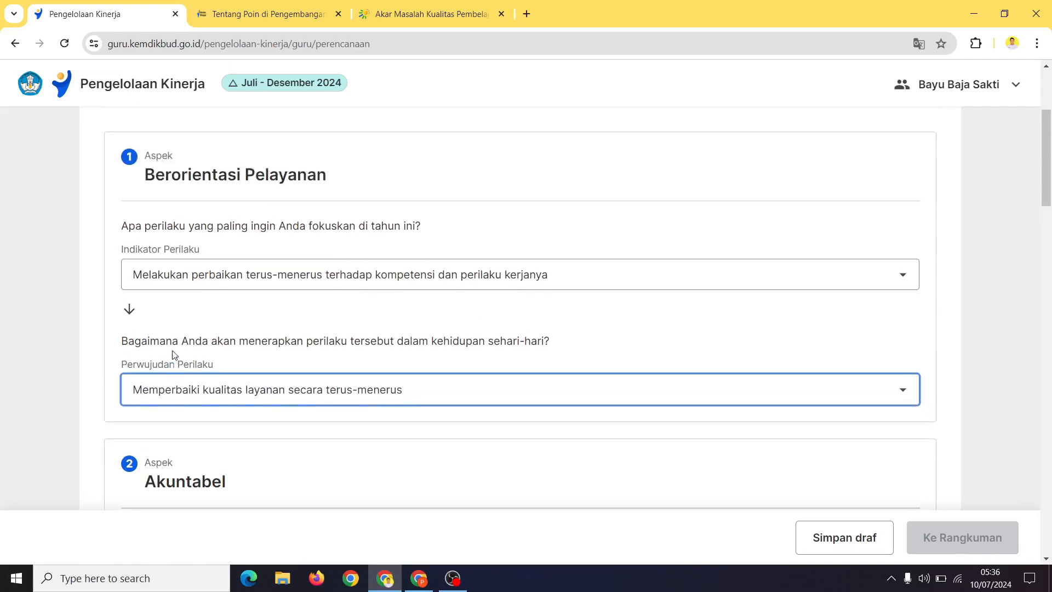
Set Akuntabel to 'Memanfaatkan sumber daya satuan pendidikan dengan bertanggung jawab, efektif, dan efisien' with Perwujudan 'Memanfaatkan fasilitas pembelajaran sesuai dengan peruntukannya'
scroll(174, 355, down, 6)
scroll(174, 354, down, 4)
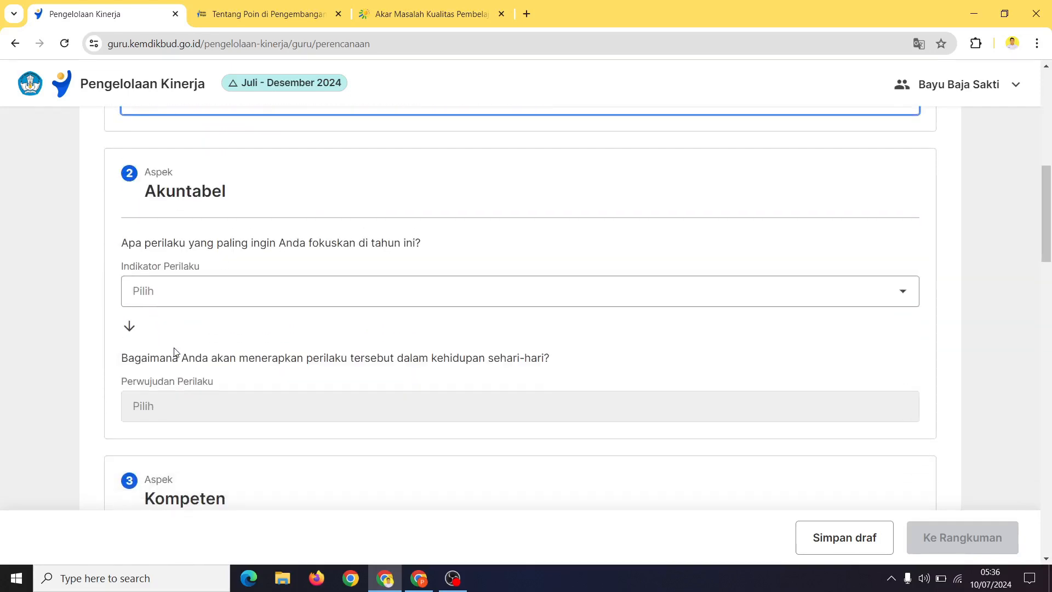
scroll(178, 346, up, 1)
click(274, 229)
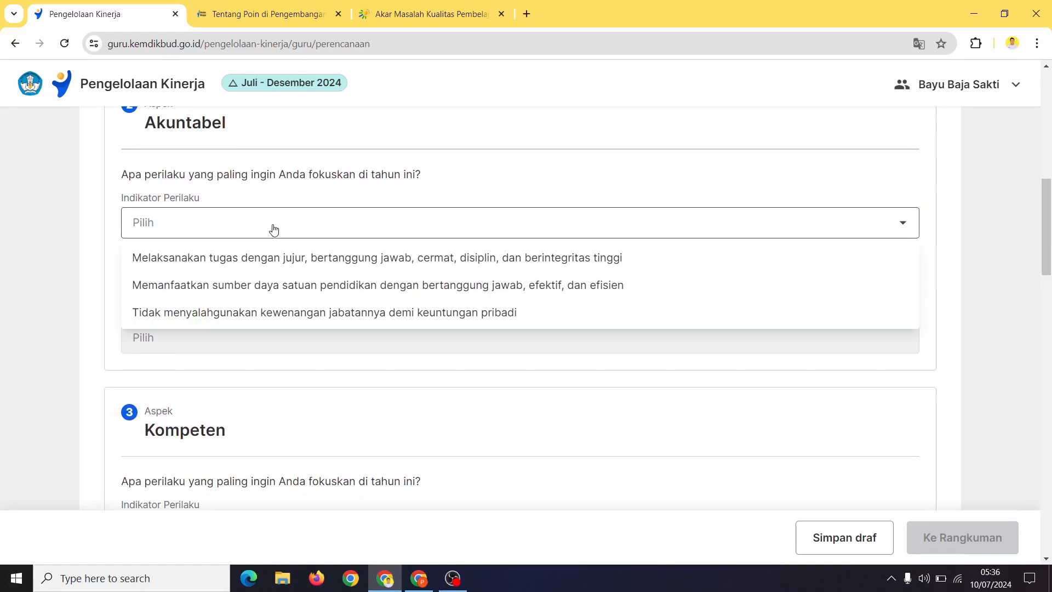
click(277, 294)
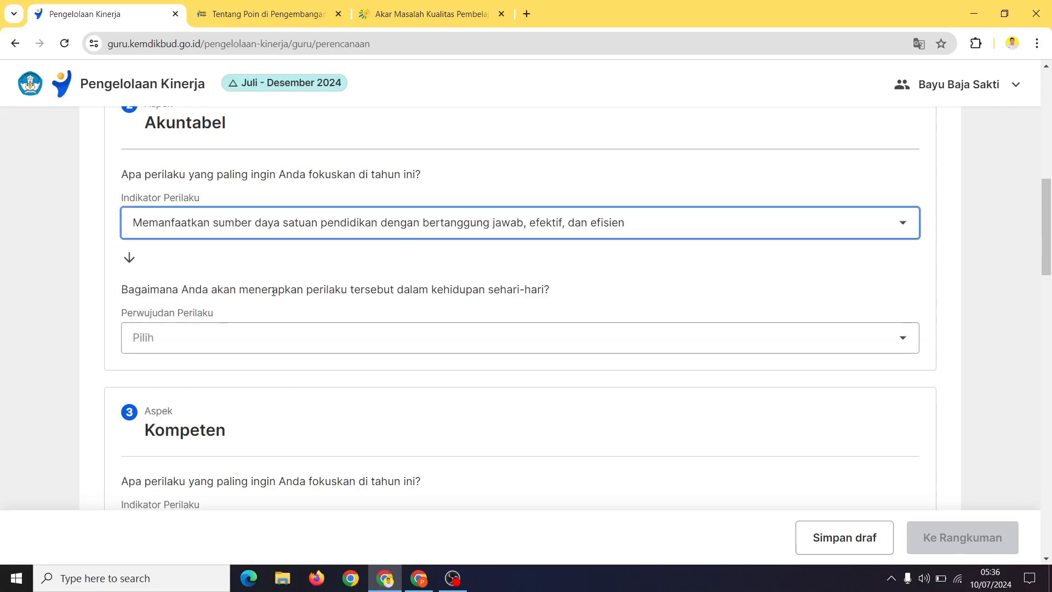
click(260, 348)
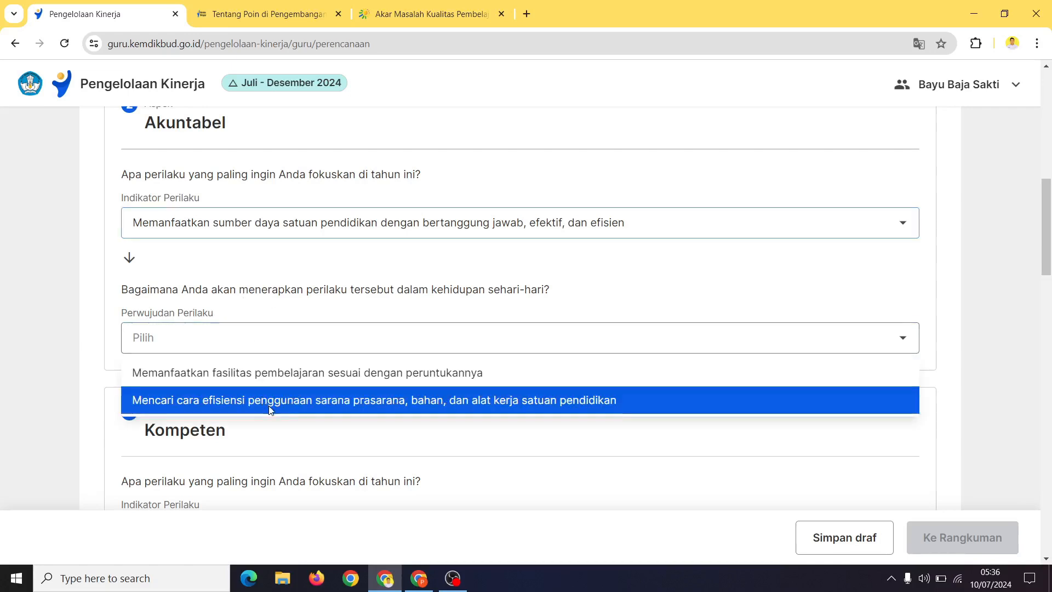
click(284, 381)
Set Kompeten to 'Membantu peserta didik, rekan sejawat, dan orang lain untuk saling belajar' with Perwujudan 'Memfasilitasi proses berbagi pengetahuan antar rekan sejawat...'
scroll(284, 382, down, 5)
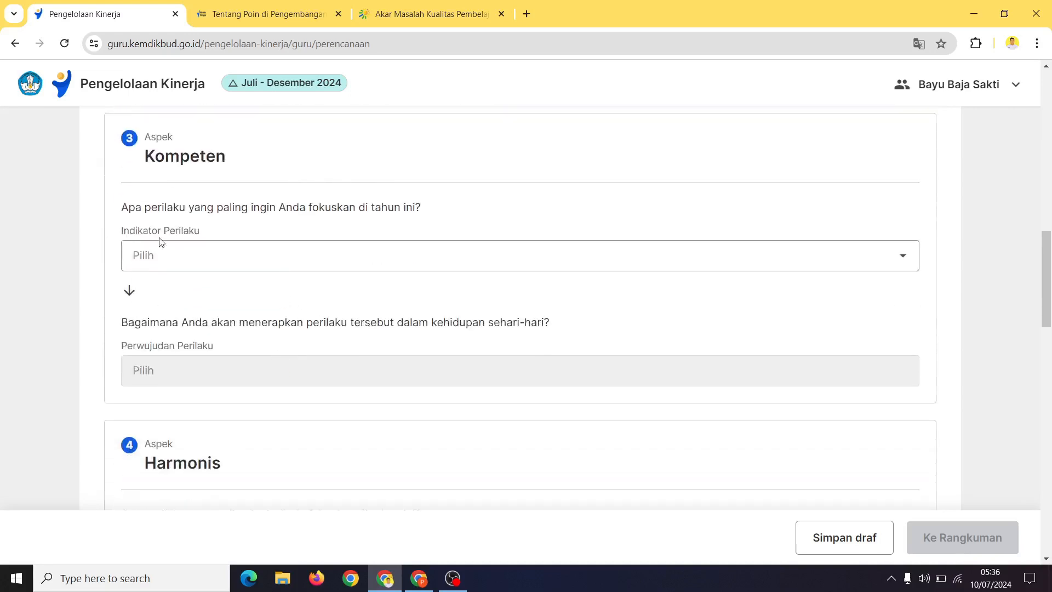
click(202, 265)
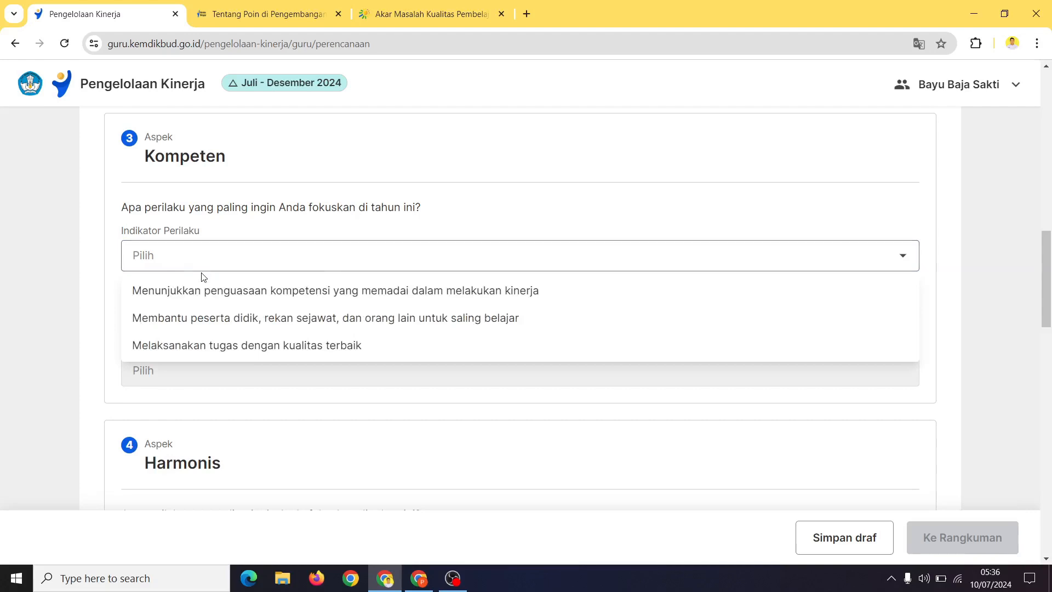
click(228, 327)
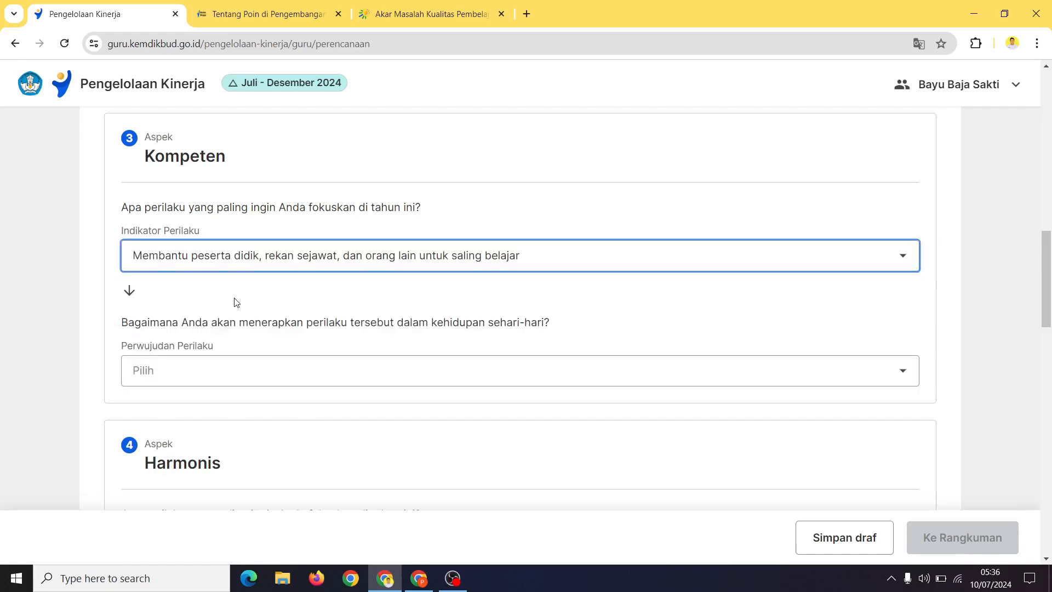
scroll(235, 301, down, 3)
click(265, 236)
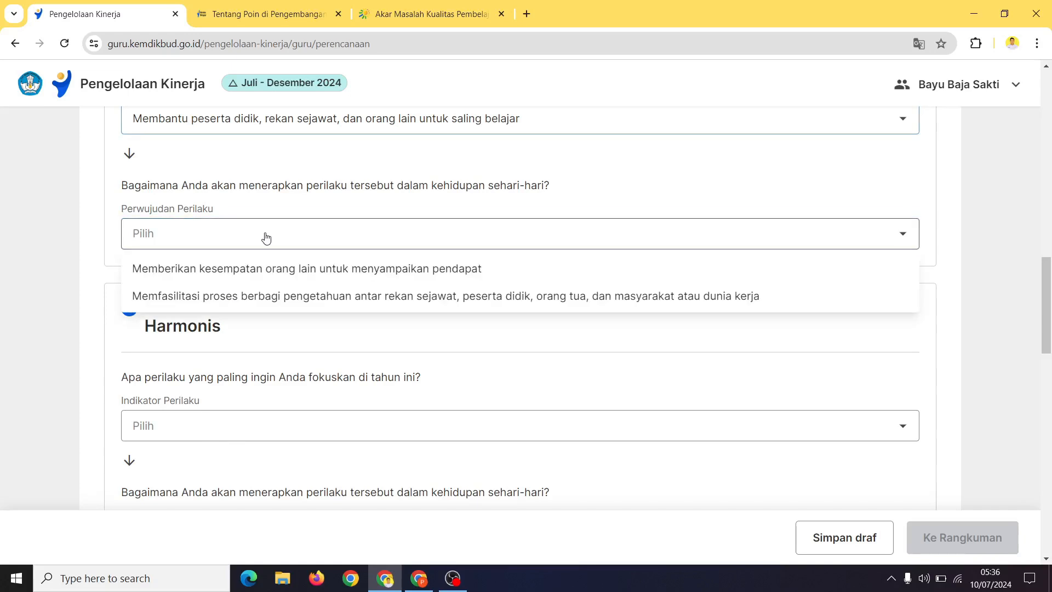
click(261, 296)
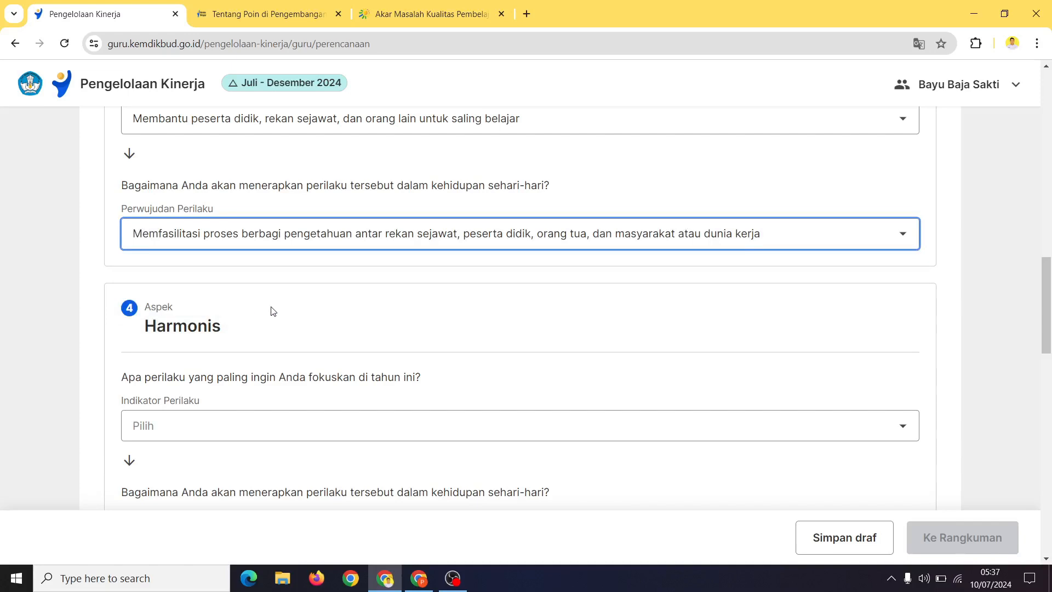
Set Harmonis to 'Mampu membangun lingkungan pembelajaran yang kondusif' with Perwujudan 'Berinteraksi dengan rekan kerja, atasan, peserta didik... dengan sopan dan menjunjung tinggi etika'
scroll(268, 307, down, 3)
scroll(141, 241, up, 1)
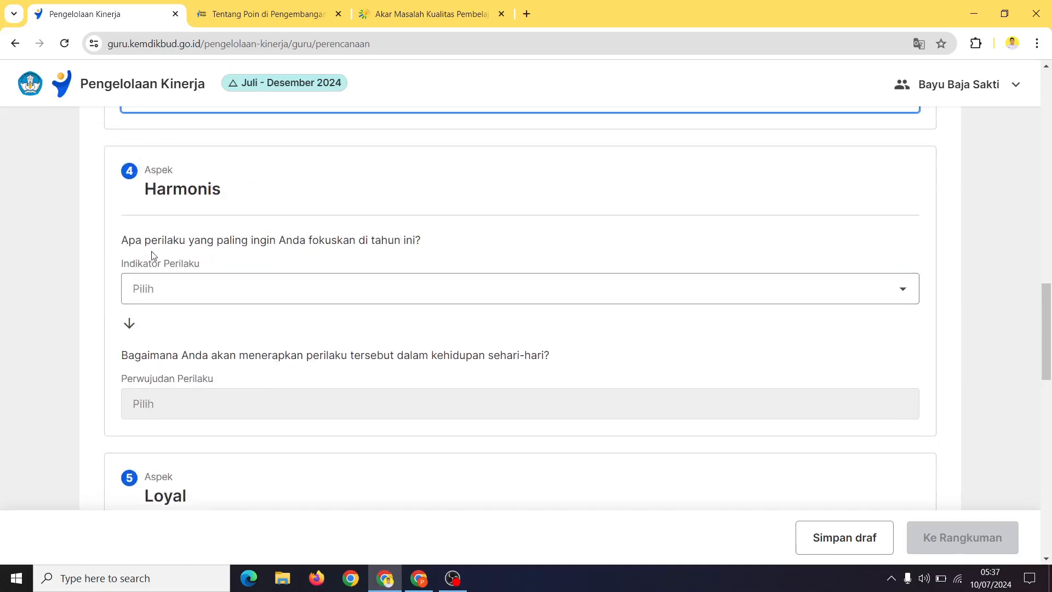
click(292, 292)
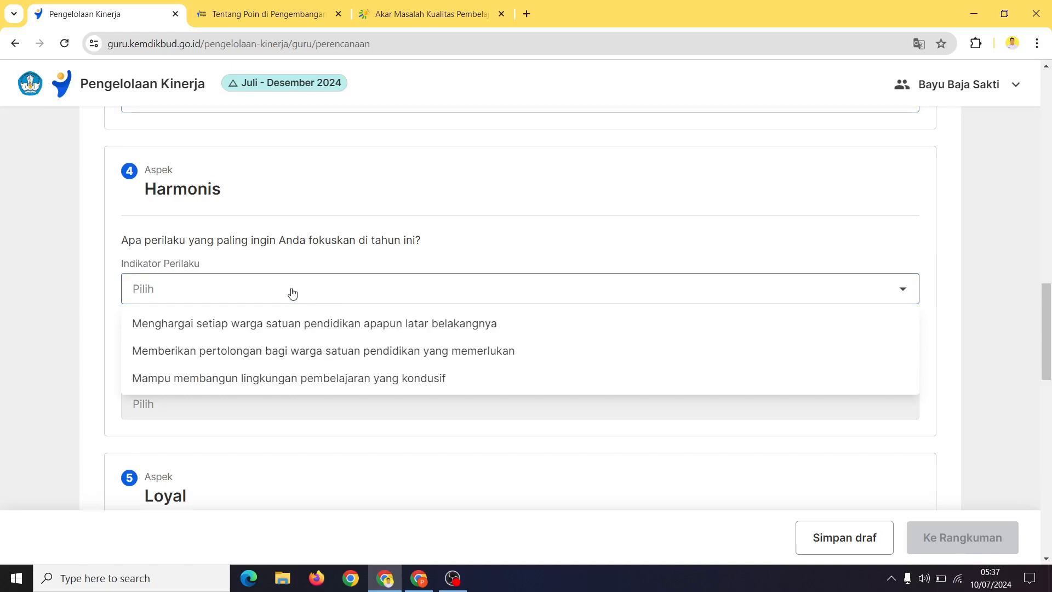
click(300, 381)
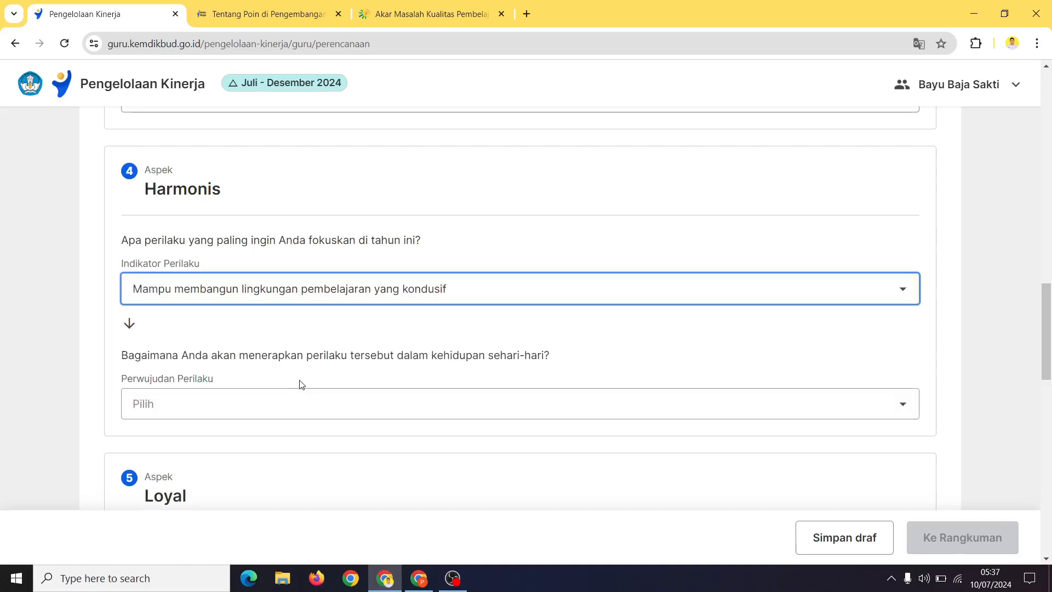
scroll(259, 394, down, 2)
click(261, 336)
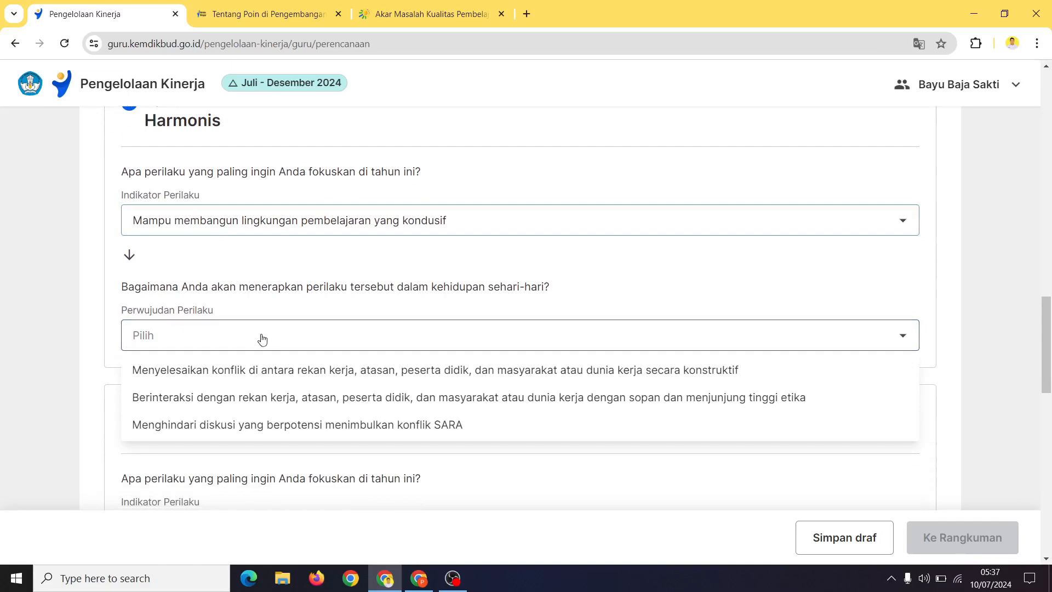
click(267, 408)
Set Loyal to 'Menjaga nama baik satuan pendidikan, sesama guru, dan peserta didik dimanapun berada' with 'Bersikap dan berperilaku yang melindungi nama baik serta citra satuan pendidikan'
scroll(235, 340, down, 5)
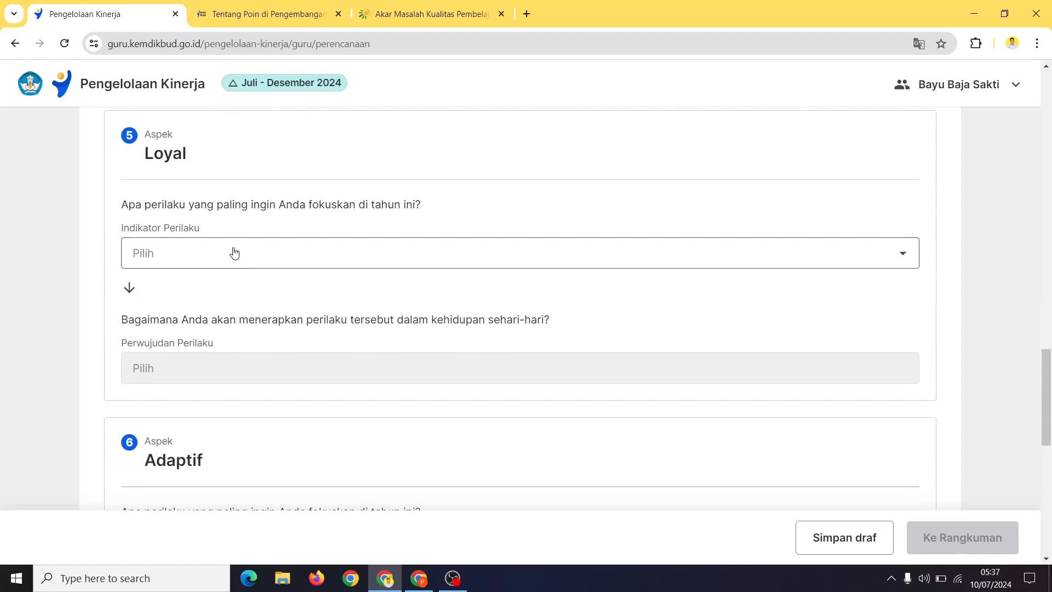
click(234, 253)
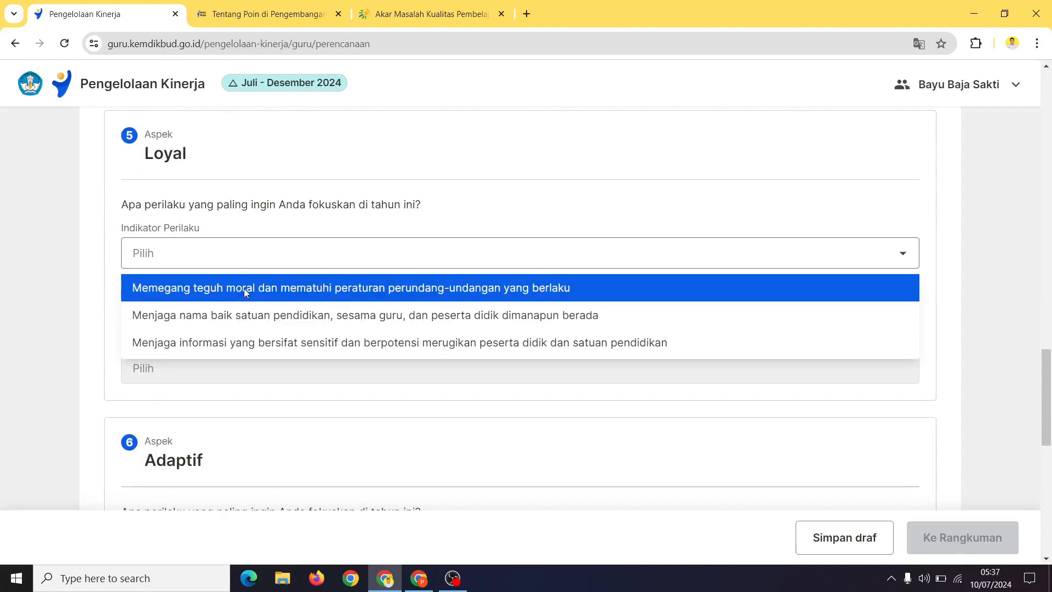
click(249, 323)
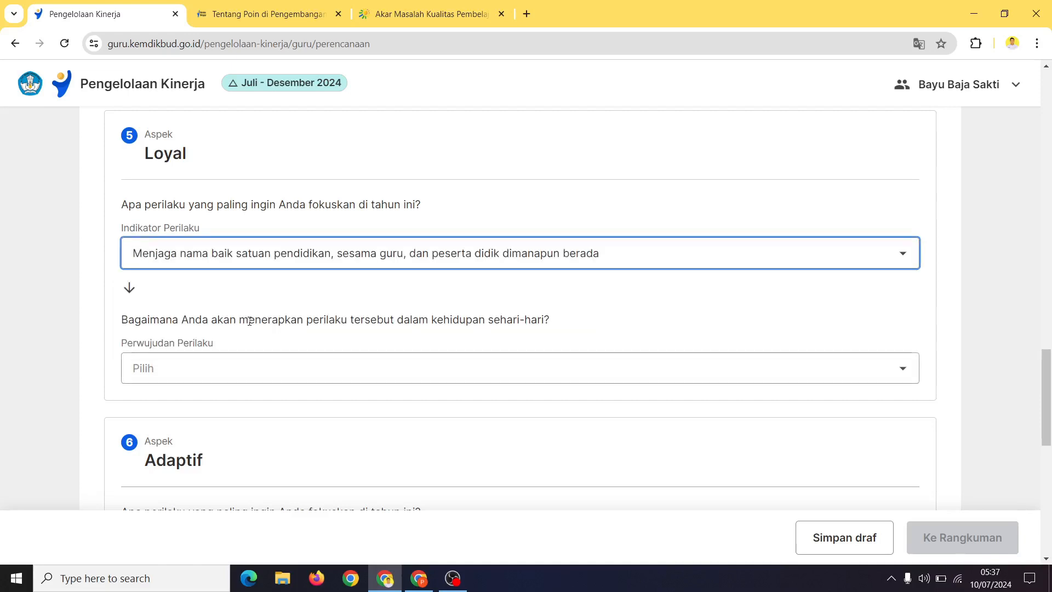
scroll(255, 383, down, 1)
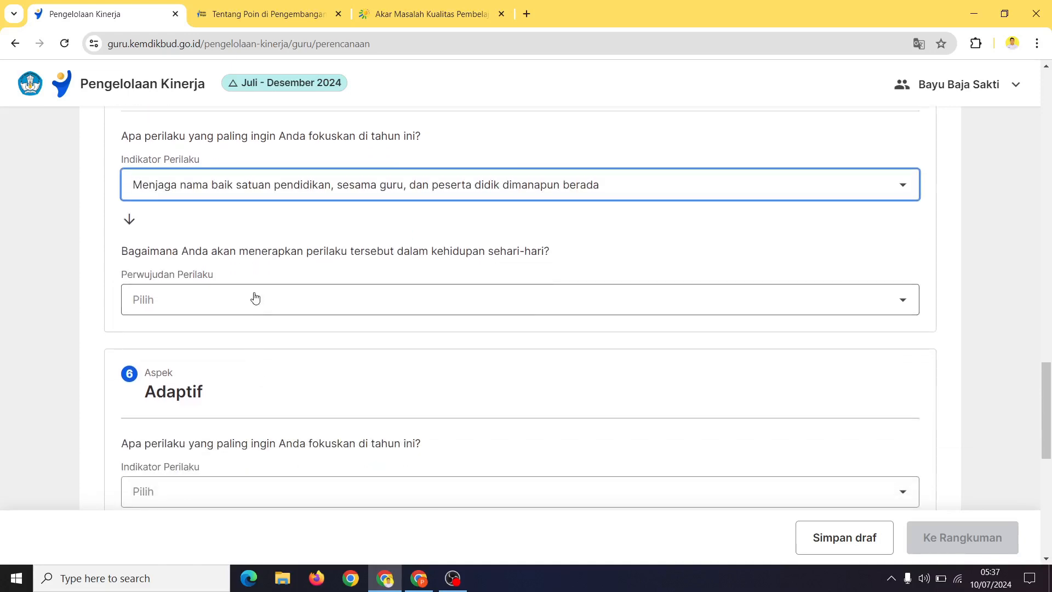
click(254, 298)
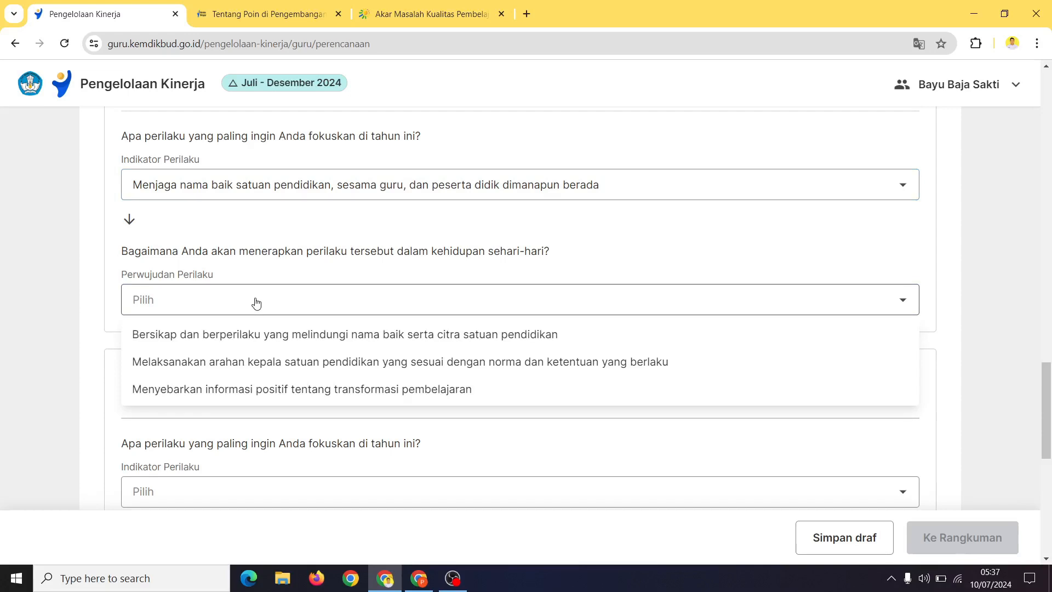
click(263, 337)
Set Adaptif to 'Terus berinovasi dan mengembangkan kreativitas untuk memajukan satuan pendidikan' with Perwujudan 'Membuat inovasi yang mendukung tujuan satuan pendidikan secara konsisten'
scroll(142, 346, down, 5)
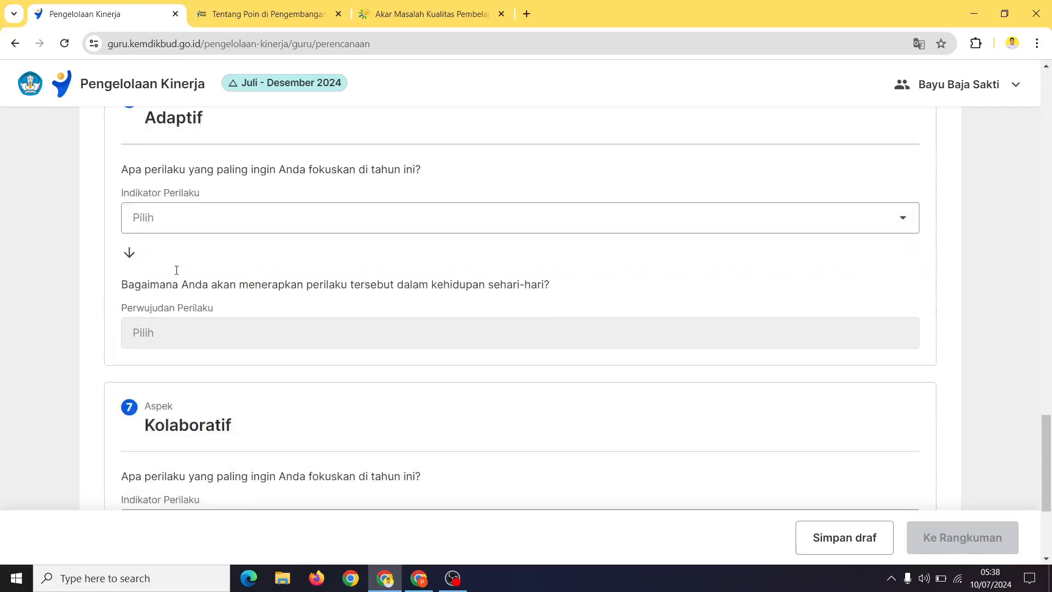
scroll(183, 243, up, 1)
click(203, 299)
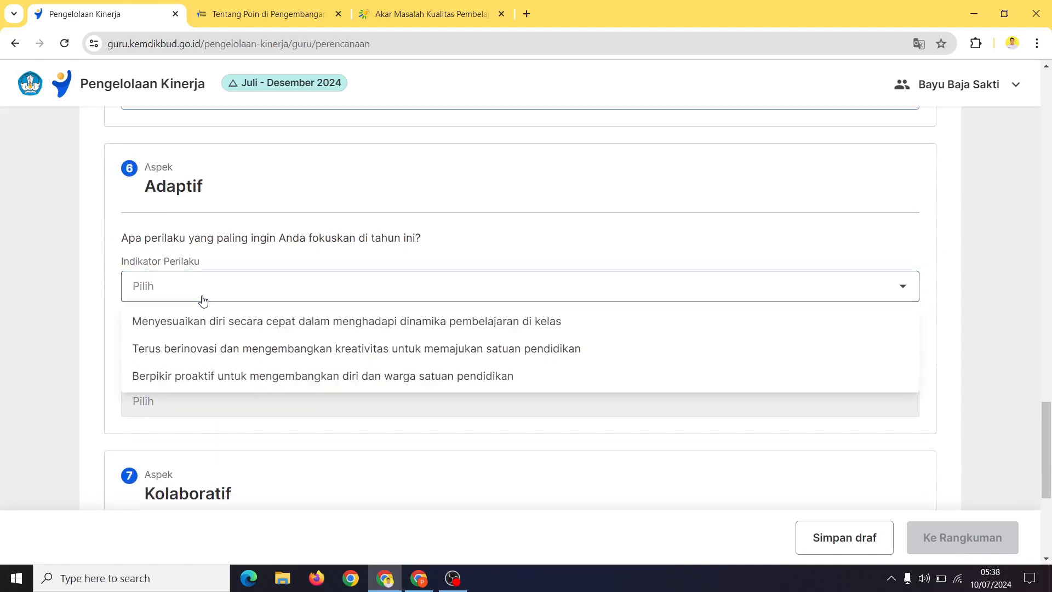
click(232, 353)
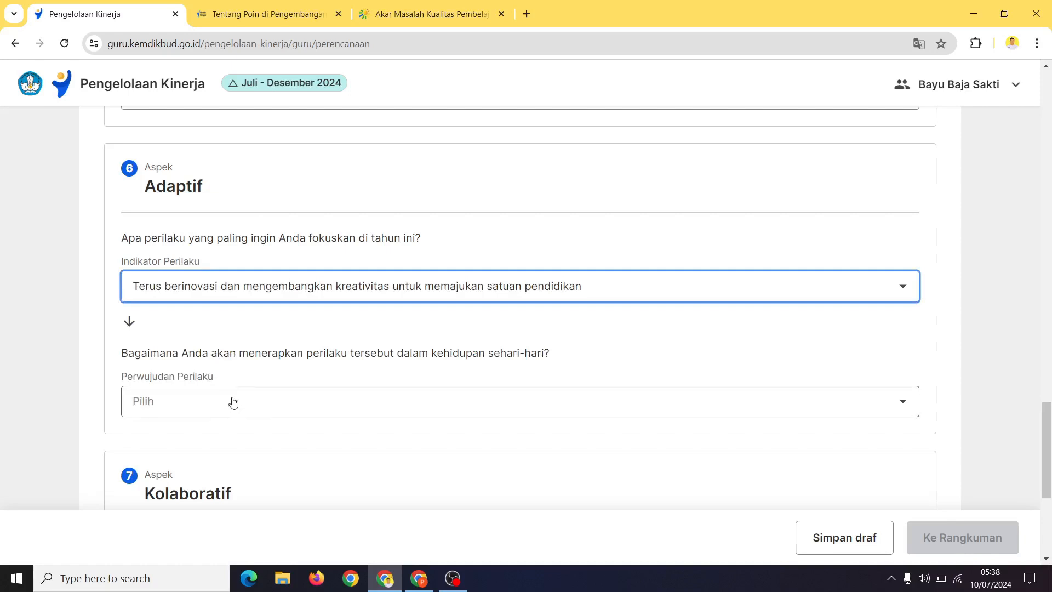
scroll(236, 383, down, 1)
click(247, 328)
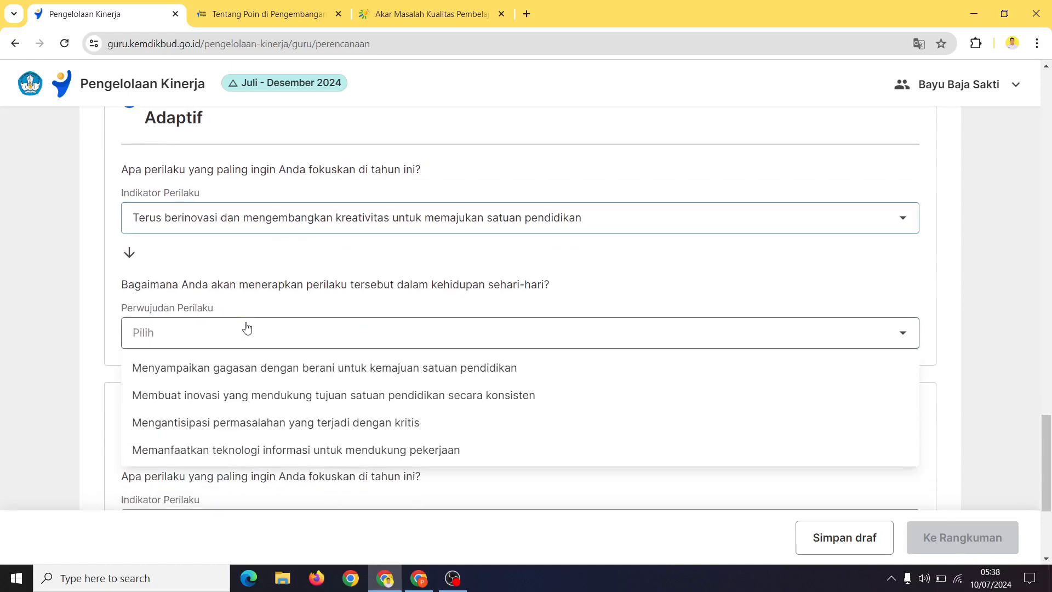
click(239, 396)
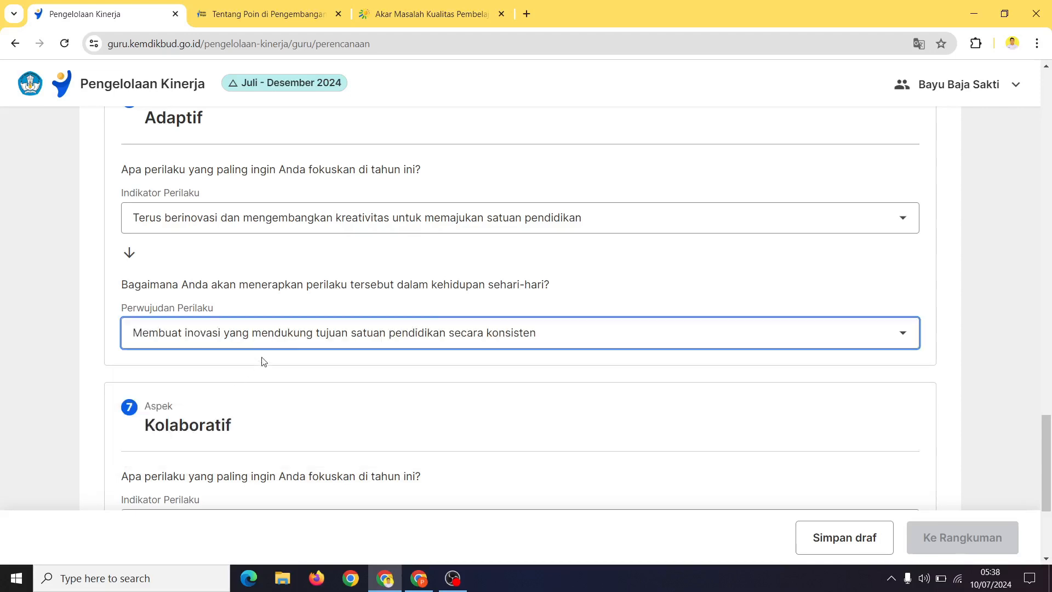
click(267, 344)
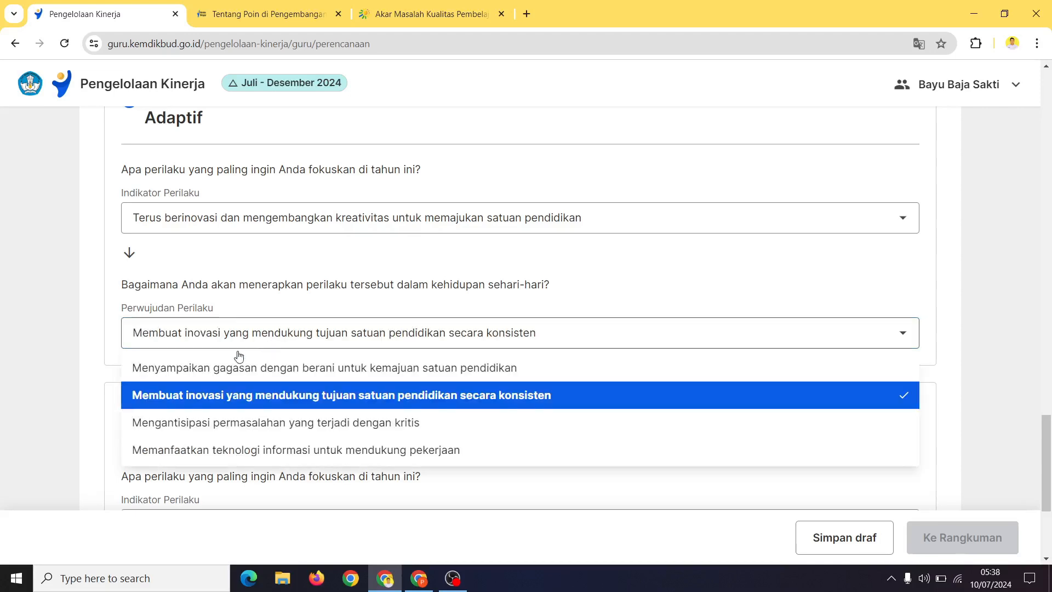
click(71, 381)
Set Kolaboratif to 'Menggerakkan pemanfaatan sumber daya satuan pendidikan untuk pencapaian visi dan misi satuan pendidikan' with 'Mengoptimalkan sumber daya satuan pendidikan untuk mendukung pencapaian kinerja satuan pendidikan'
scroll(73, 378, down, 4)
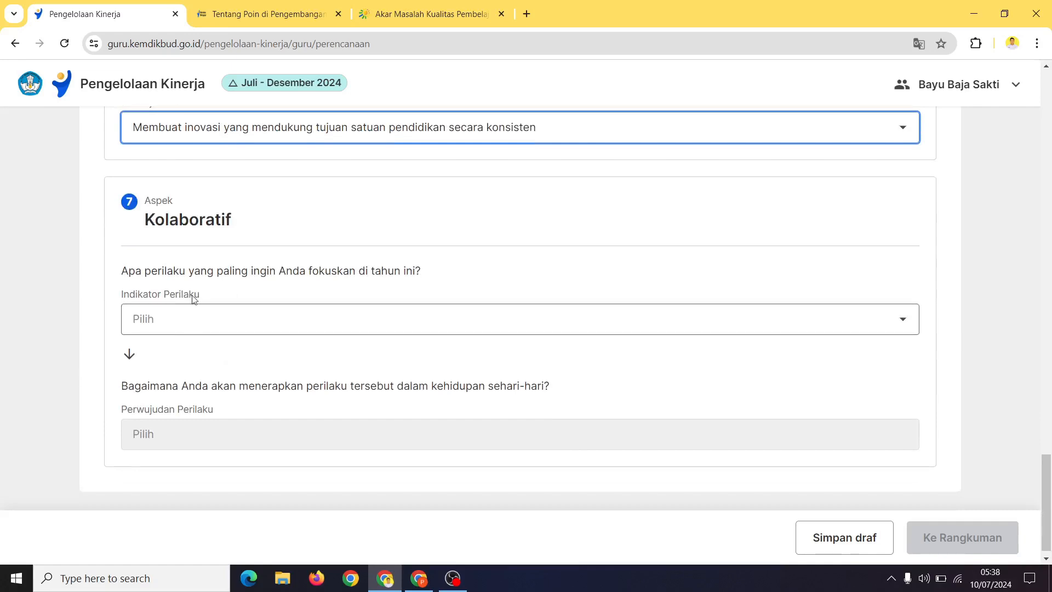
click(222, 330)
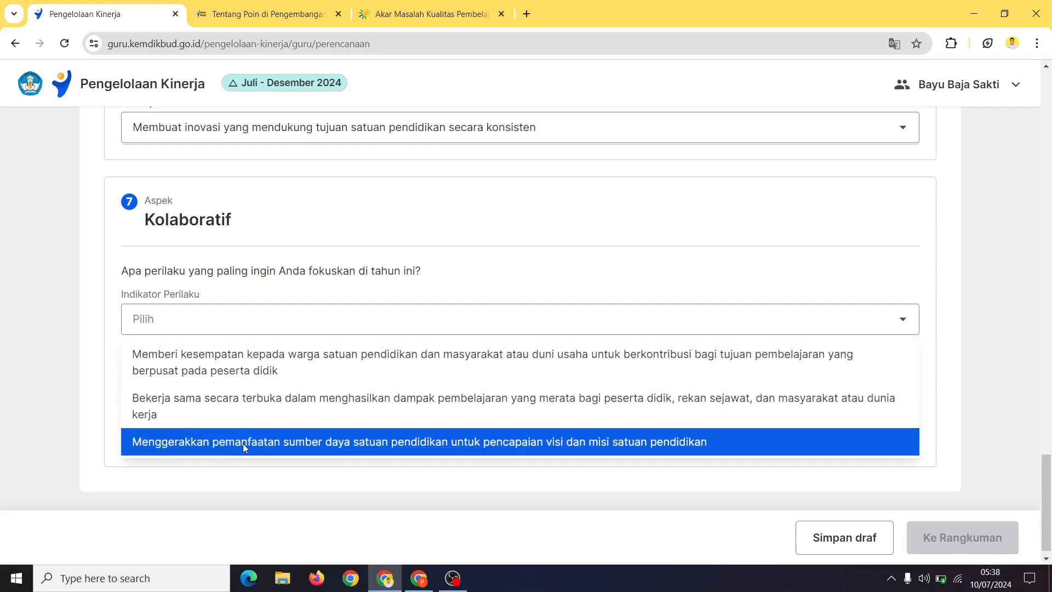
click(242, 442)
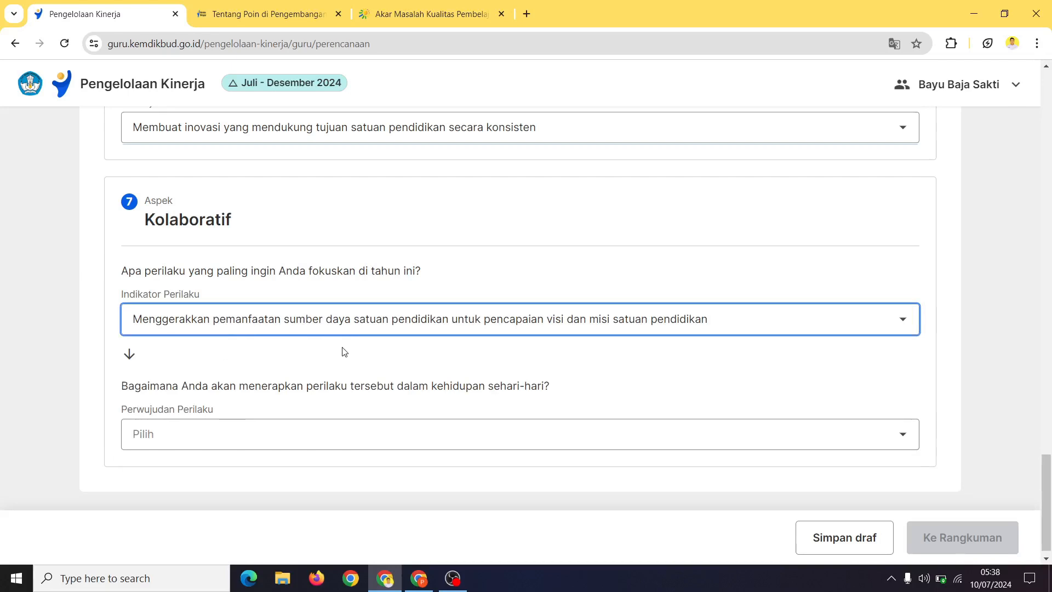
click(332, 443)
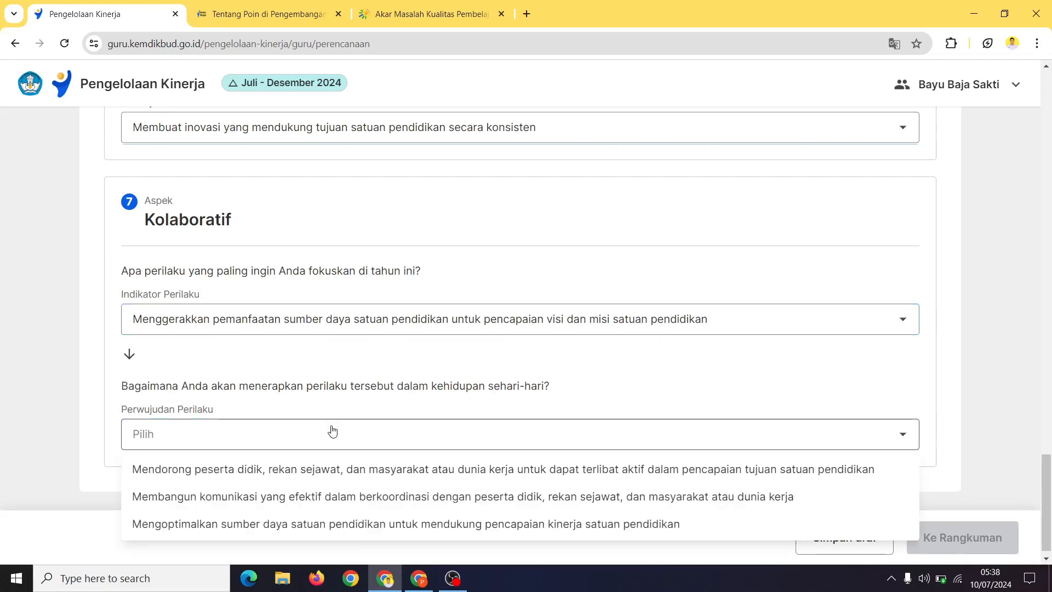
click(327, 529)
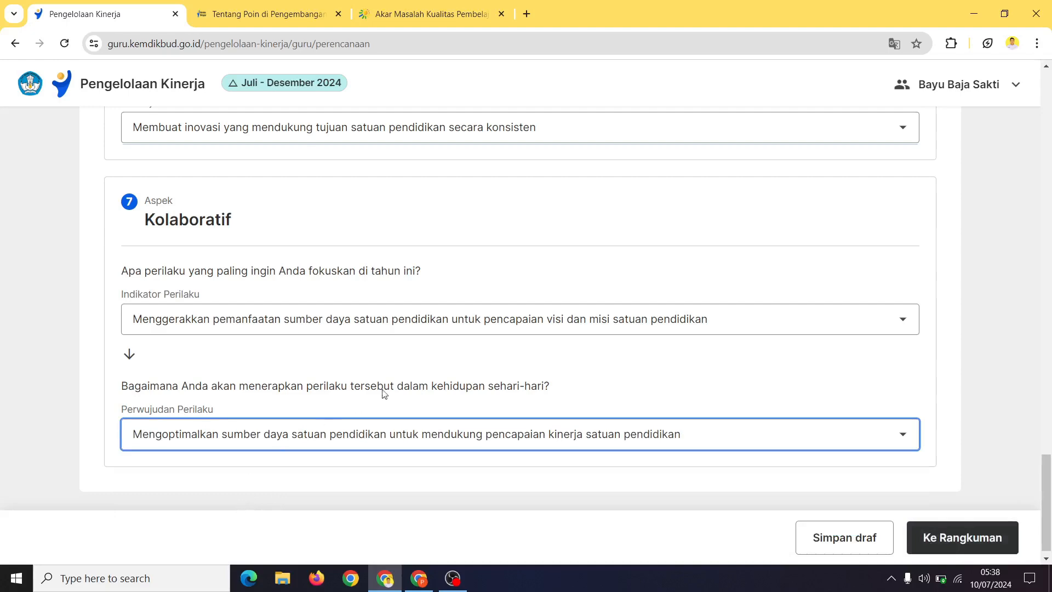
Proceed to the Rangkuman and review the plan's Hasil Kerja Utama entries and the Perilaku Kerja table through Kolaboratif
scroll(723, 345, down, 1)
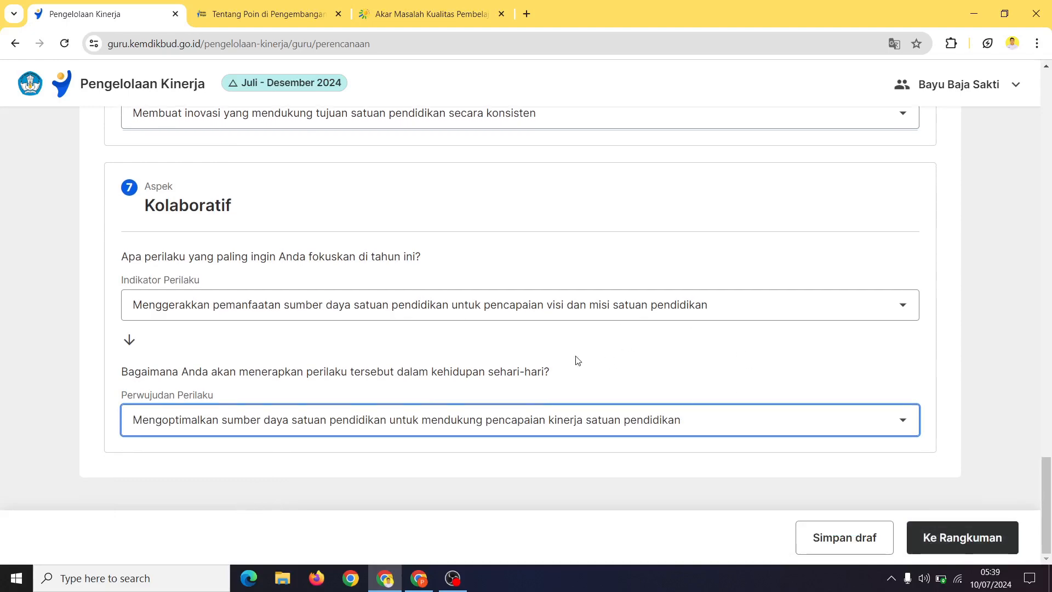
scroll(766, 479, up, 2)
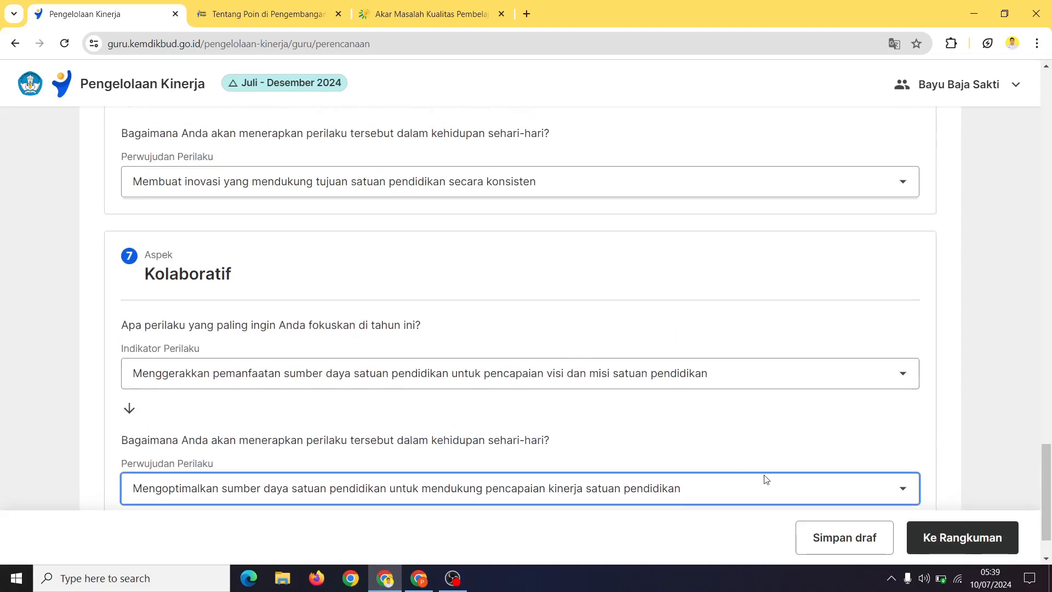
click(951, 548)
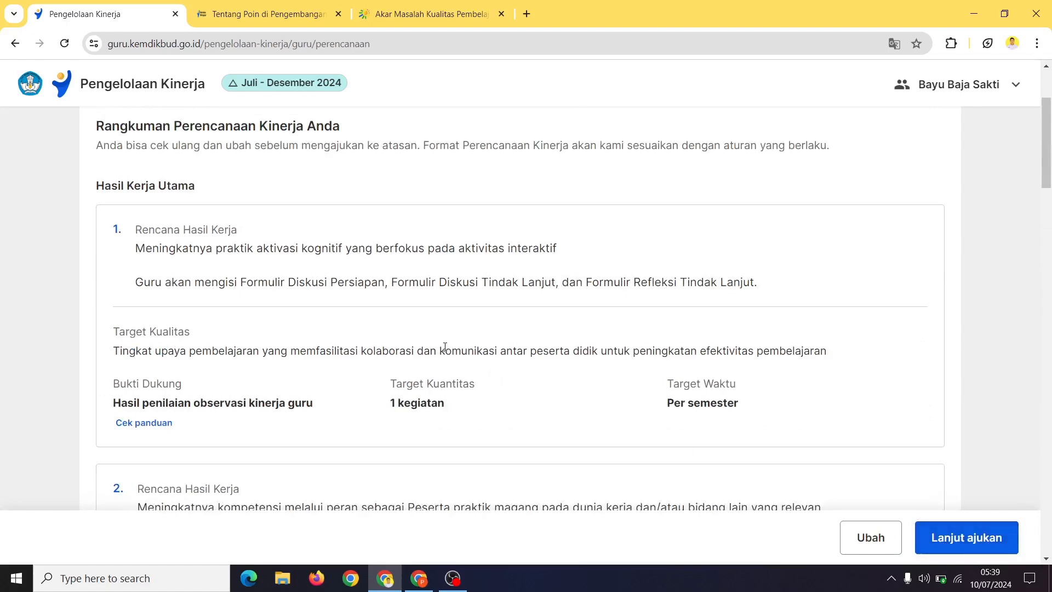
scroll(445, 347, down, 8)
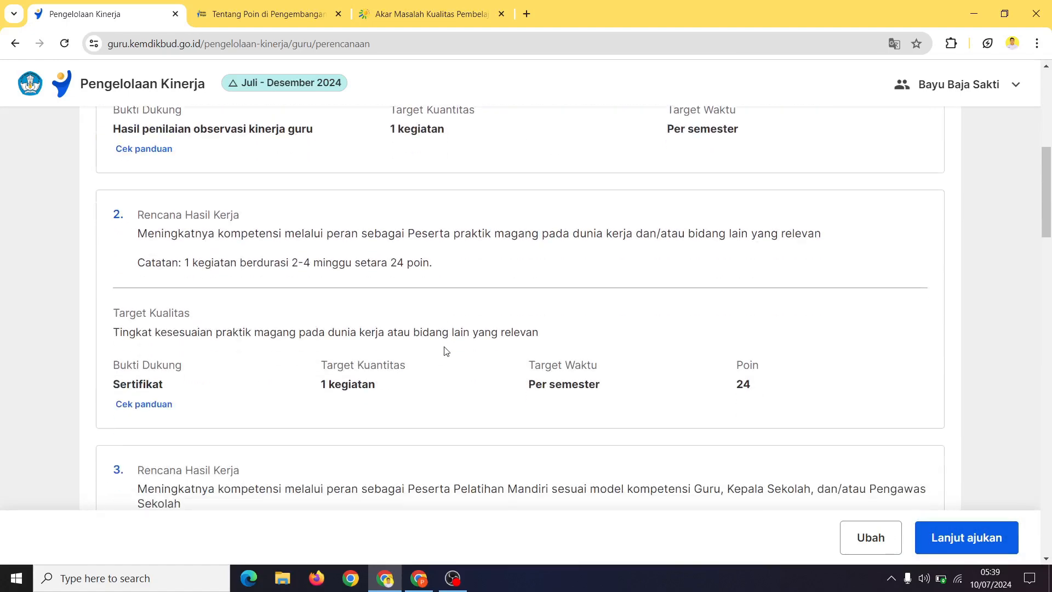
scroll(446, 350, down, 12)
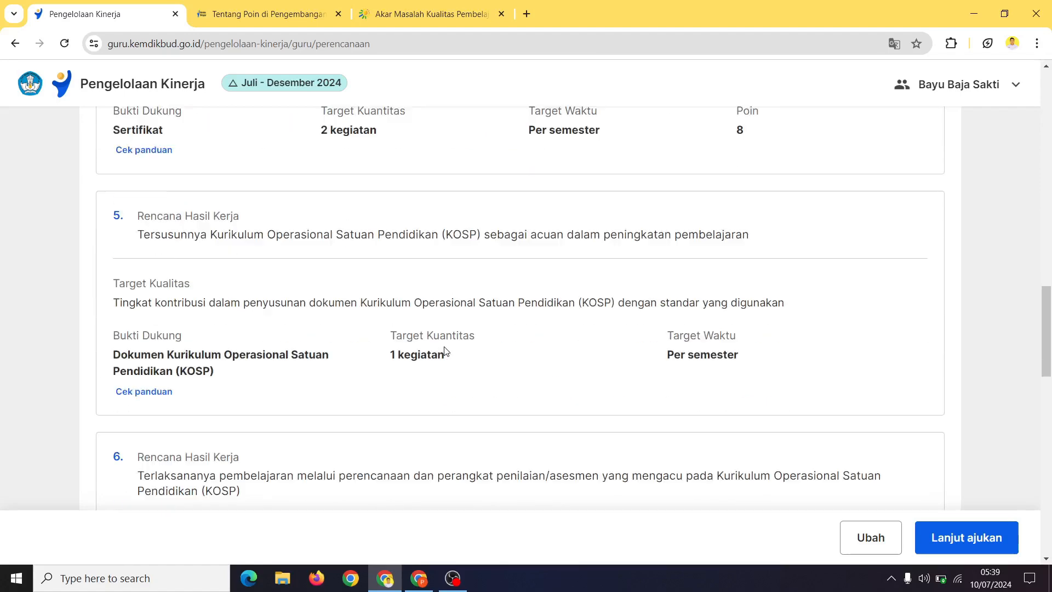
scroll(447, 350, down, 15)
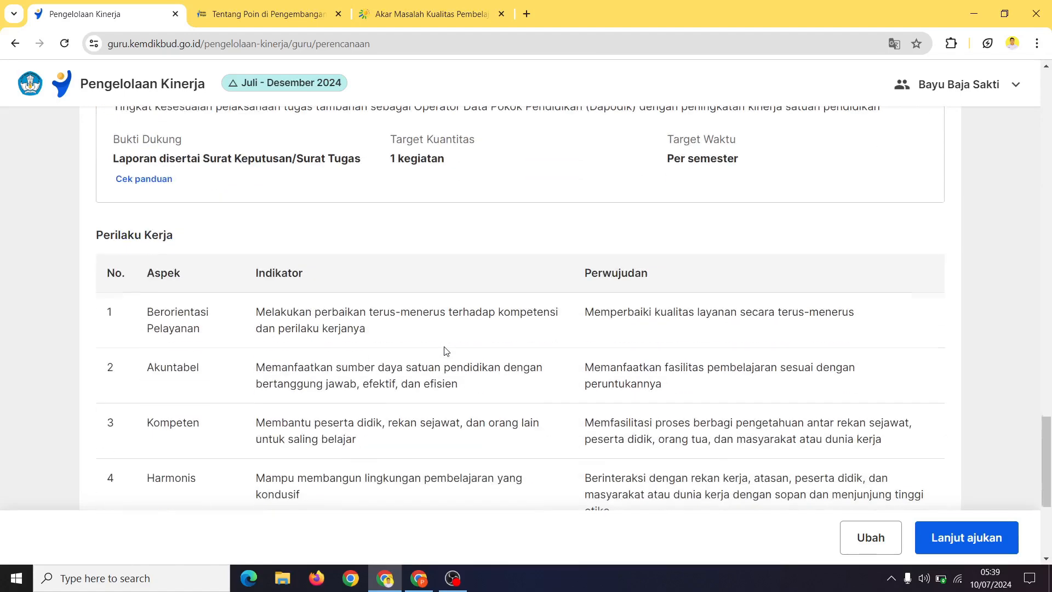
scroll(447, 351, down, 3)
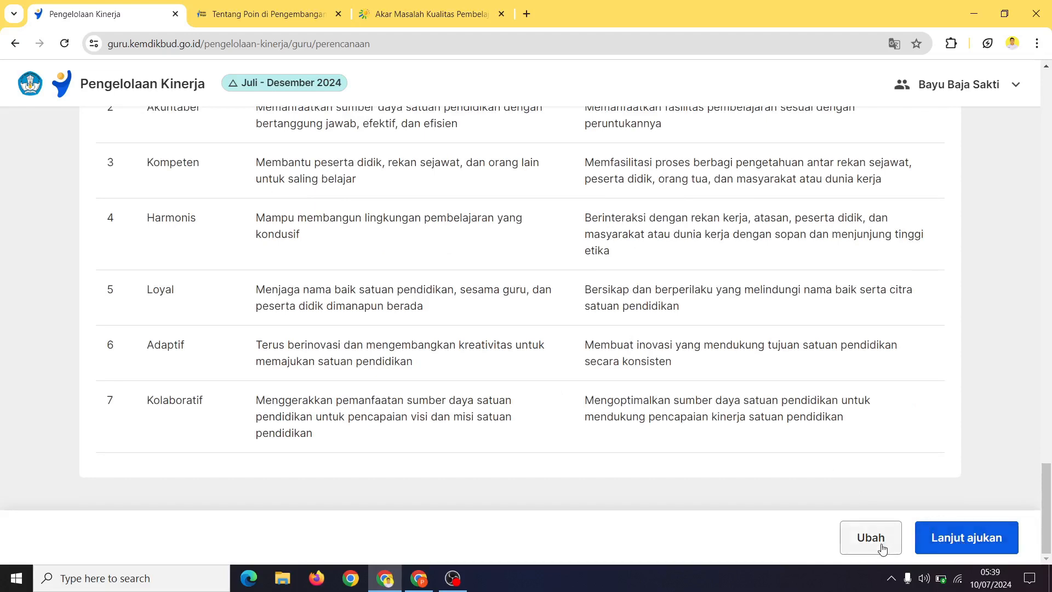
Submit the Perencanaan Kinerja to the atasan at SMAN 1 PATIANROWO and minimize both browser windows
click(954, 549)
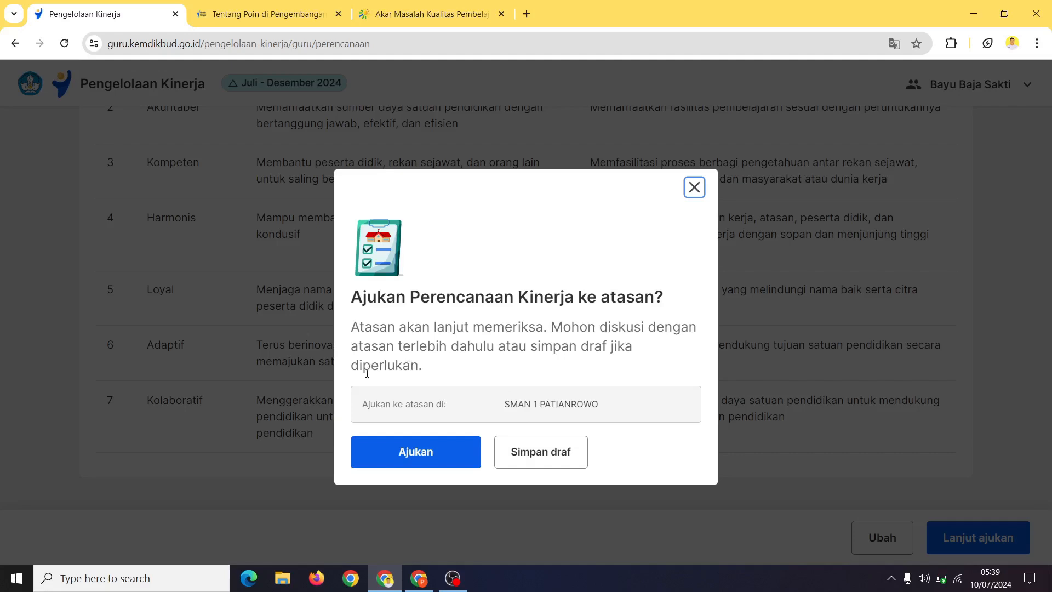
click(425, 458)
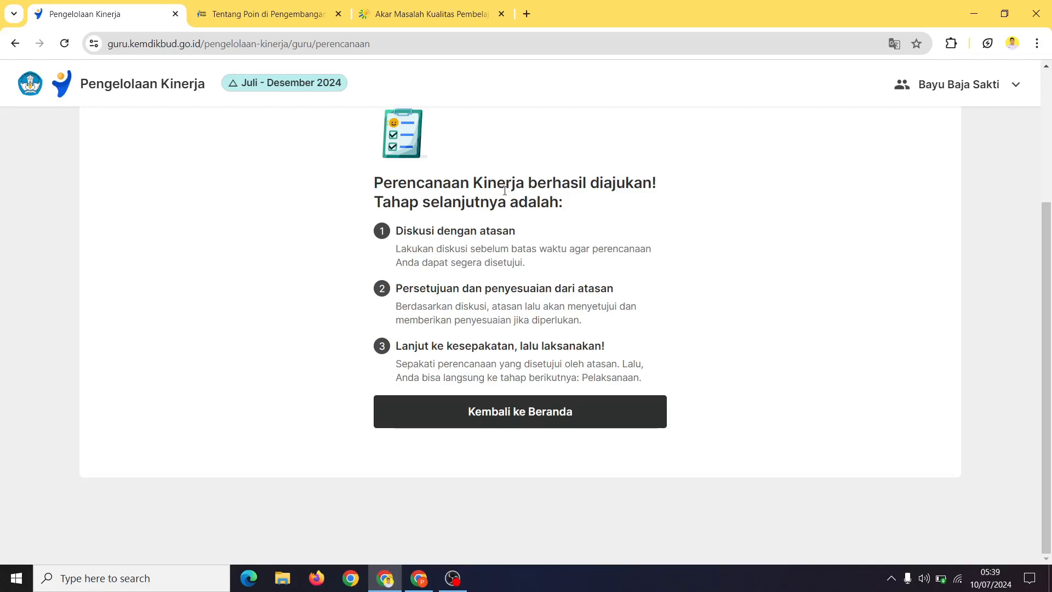
click(975, 6)
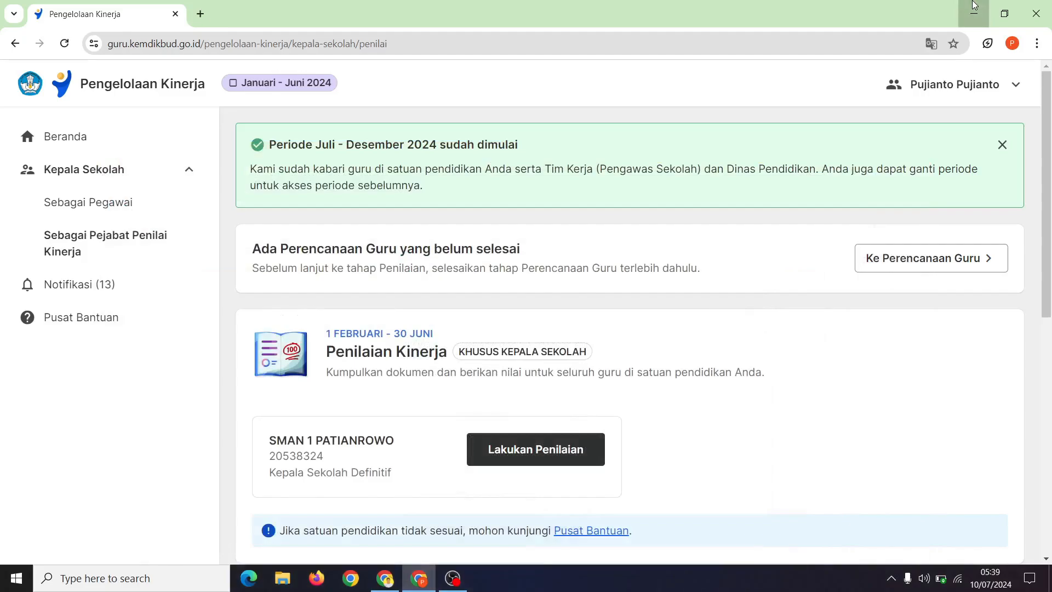
click(974, 6)
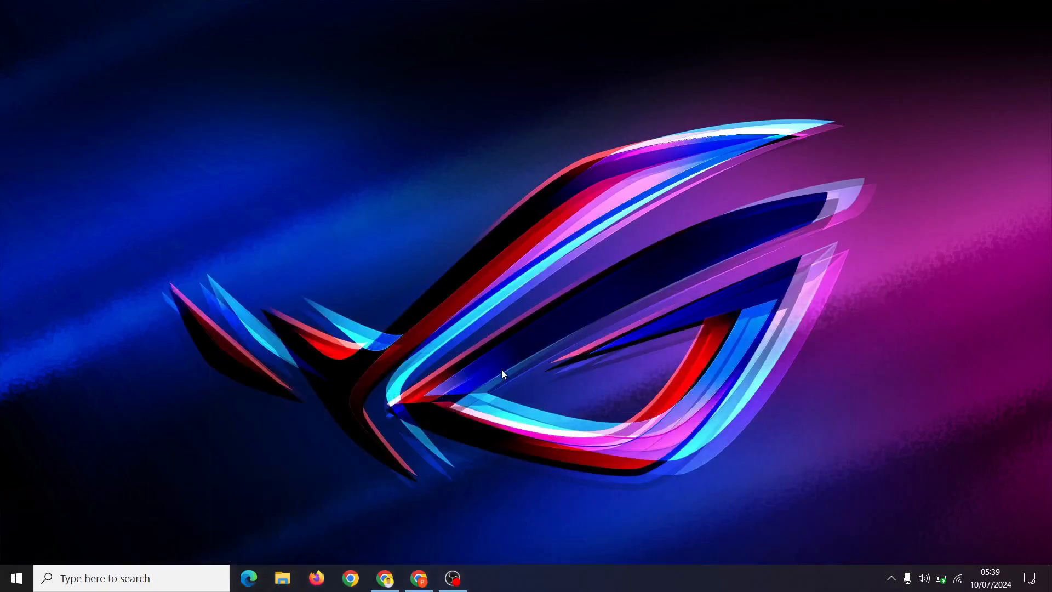